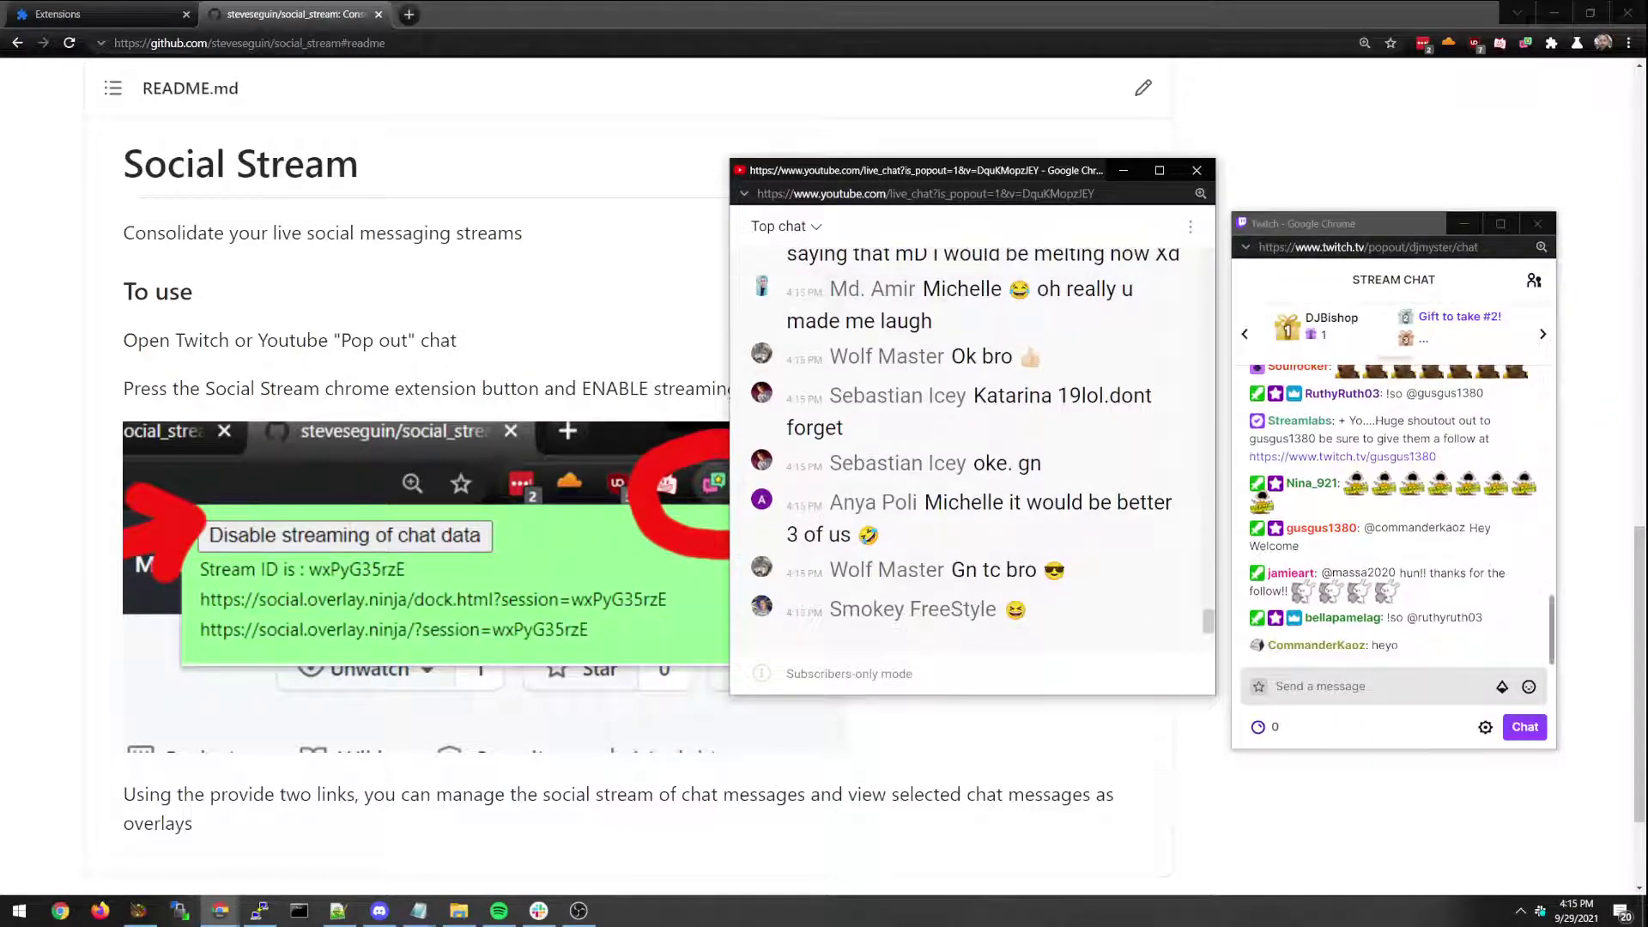
Switch from the GitHub README and chat pop-outs to the OBS Studio window.
key(alt+Tab)
Maximize OBS and resize the Social Stream Overlay Dock, checking the View > Docks list.
double_click(415, 102)
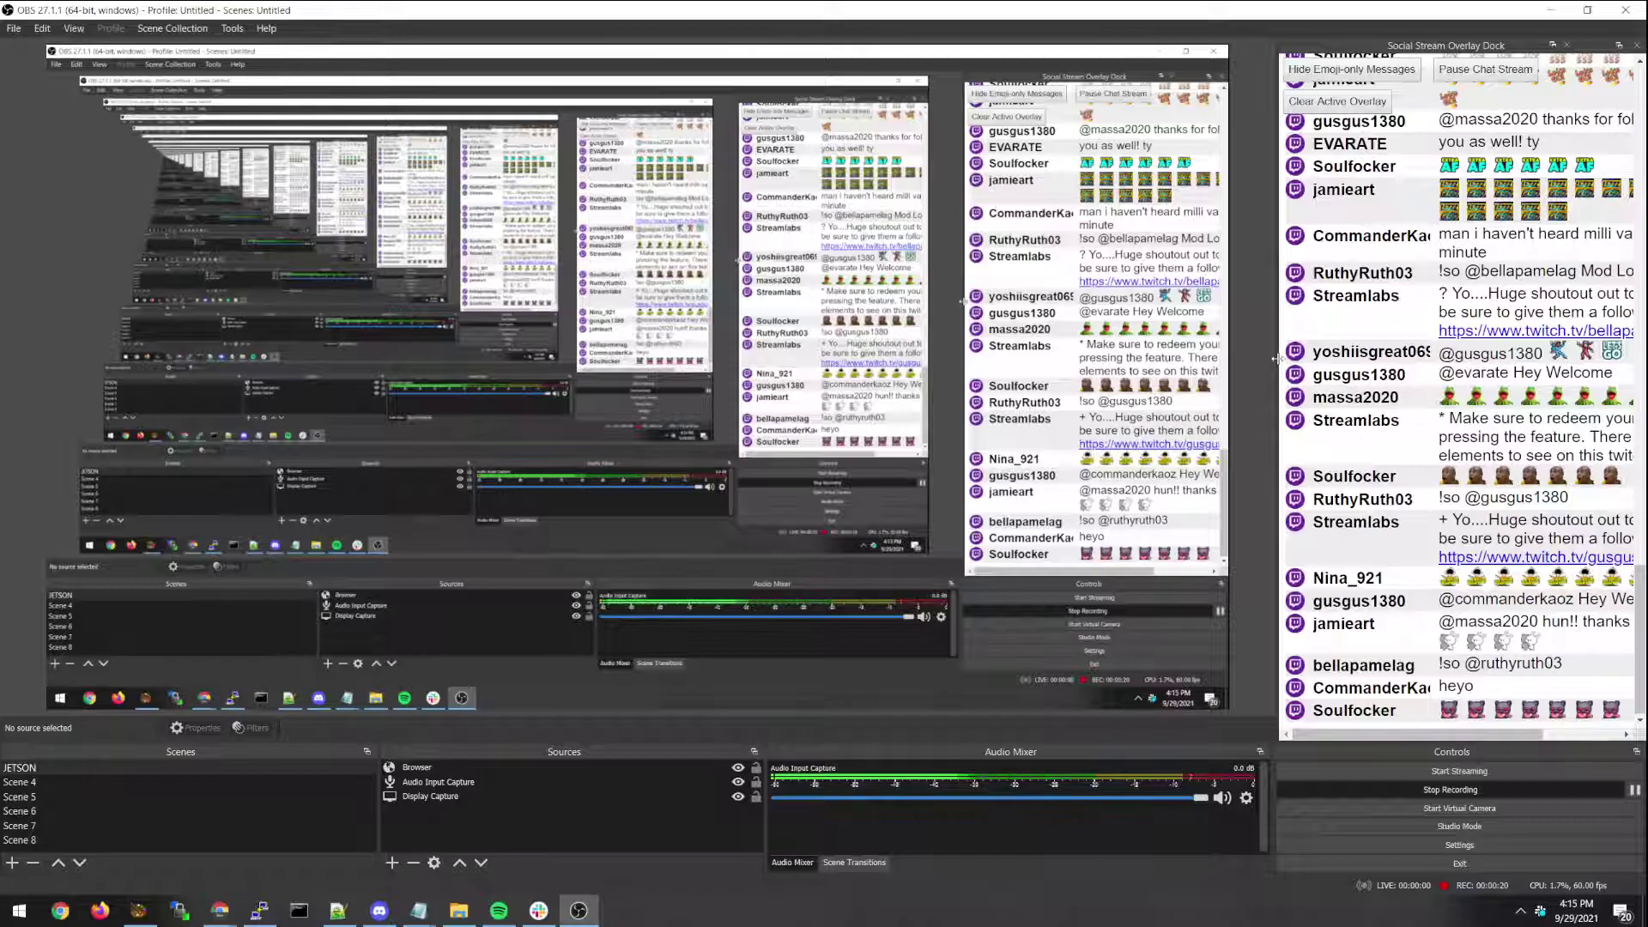
drag(1277, 363, 647, 361)
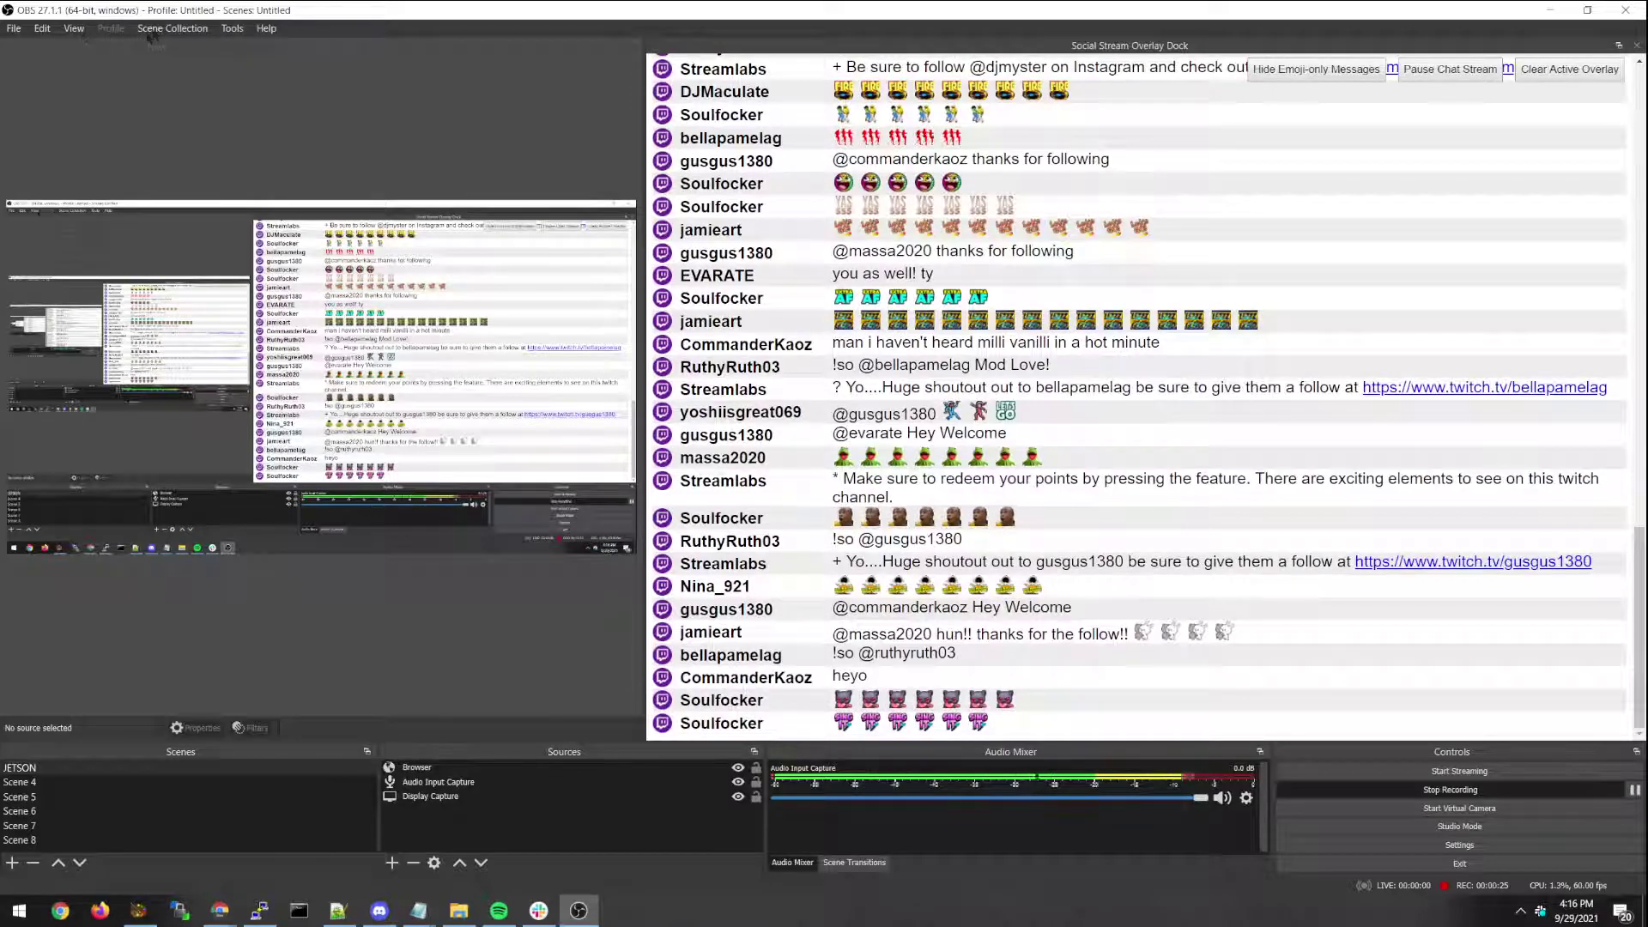
click(155, 30)
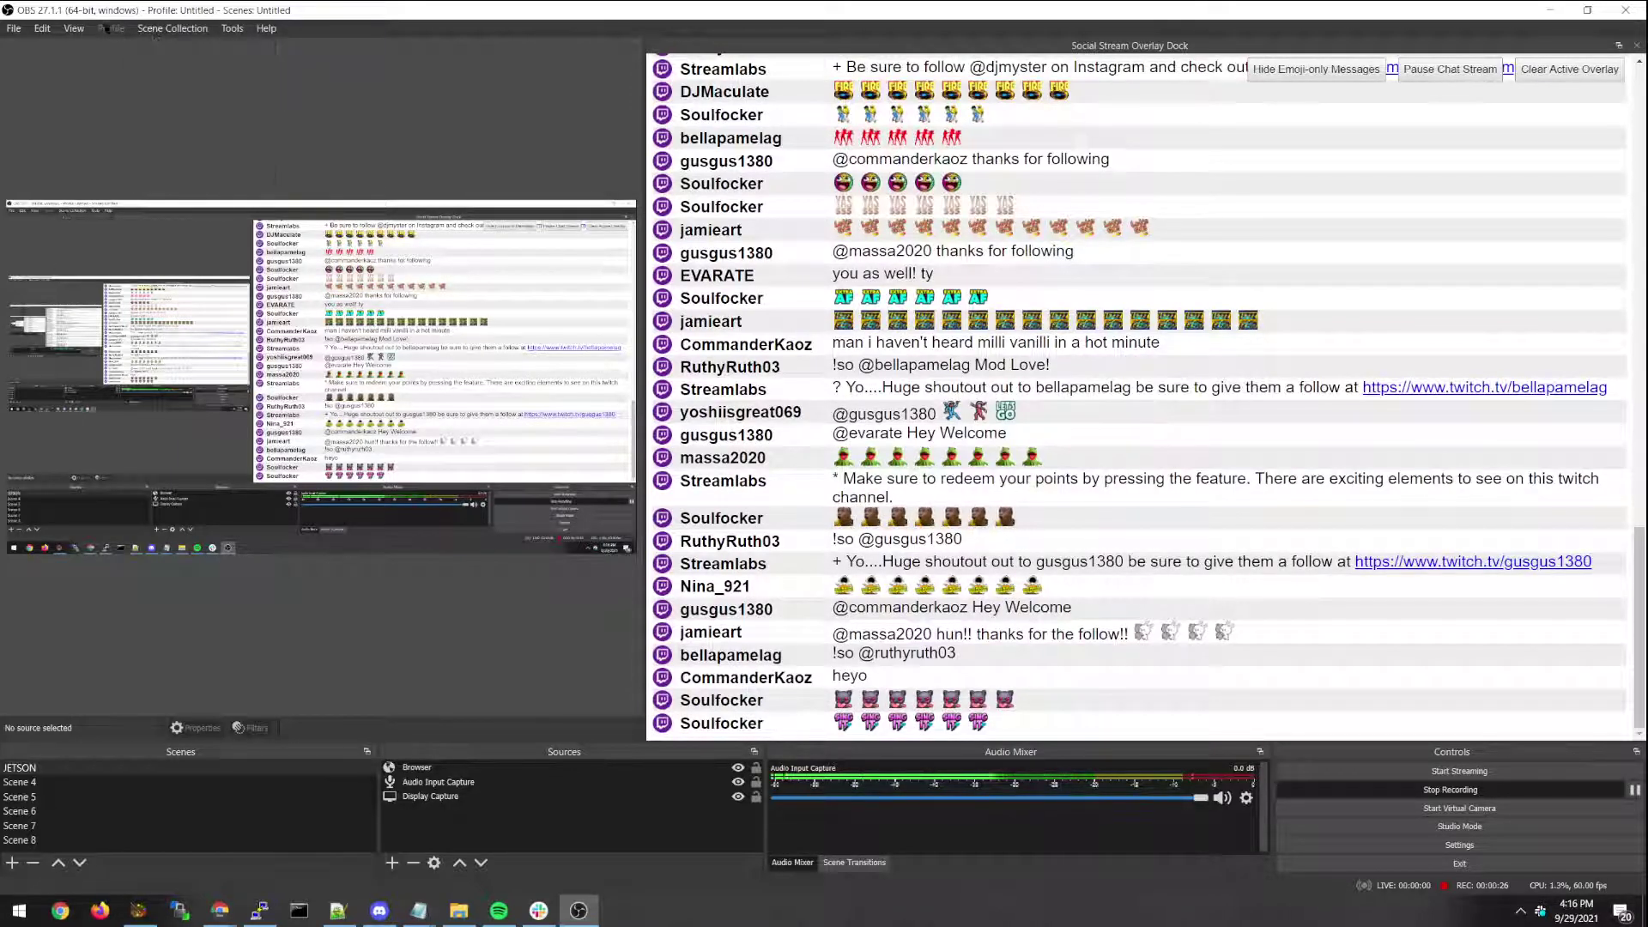
click(74, 29)
mouse_move(85, 70)
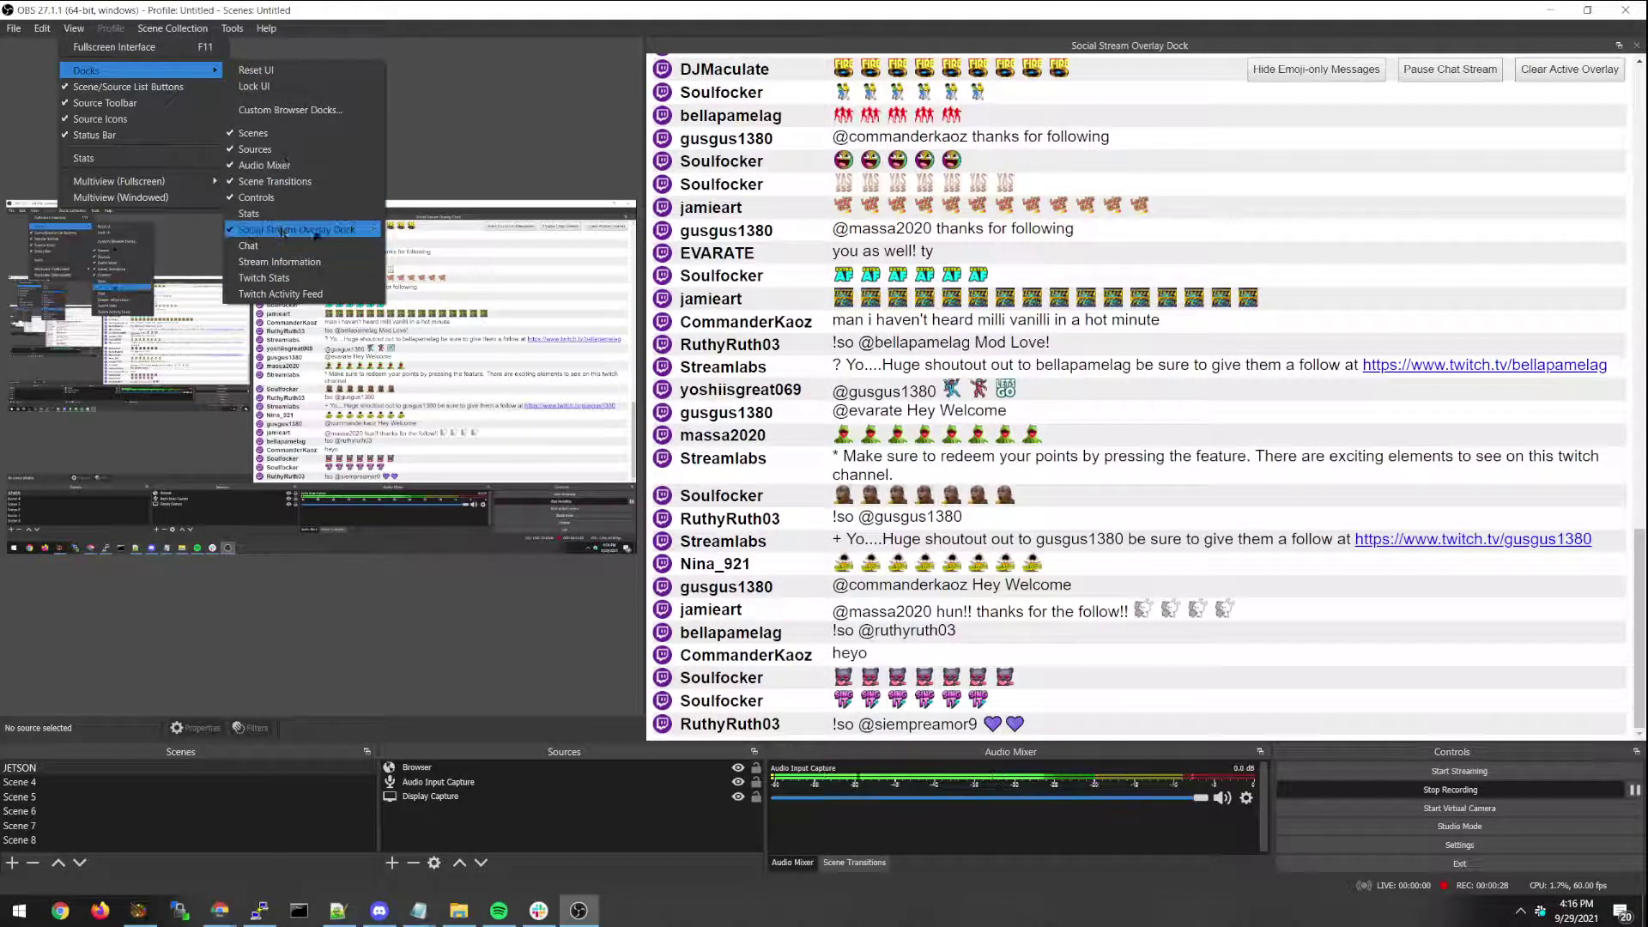
click(284, 248)
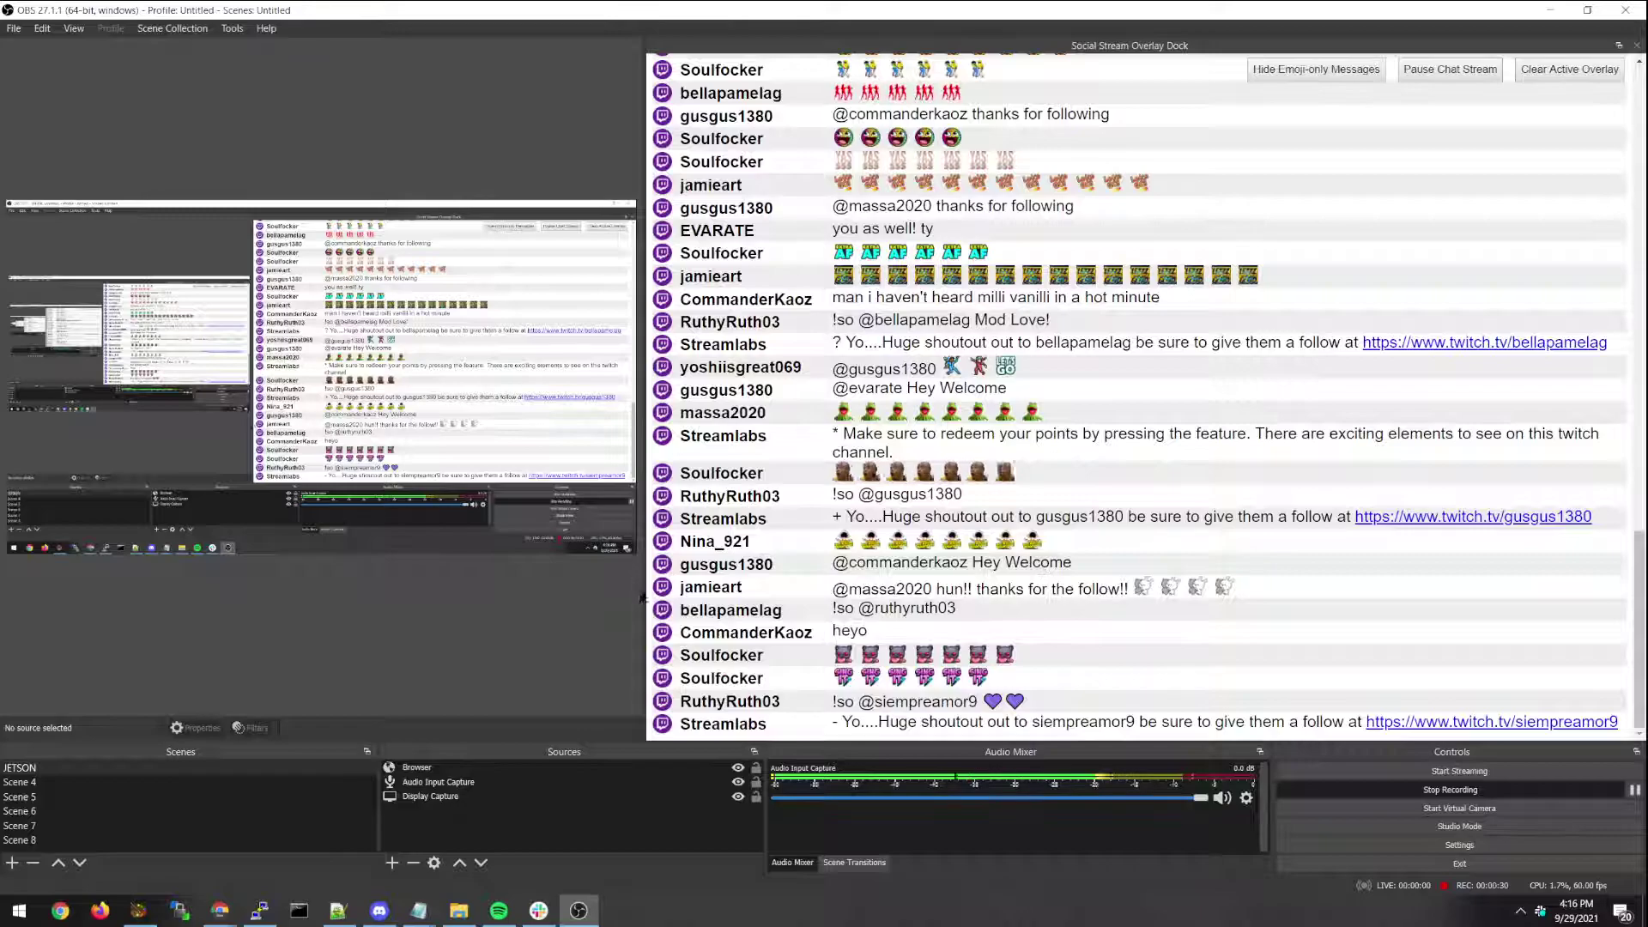
drag(647, 586, 728, 586)
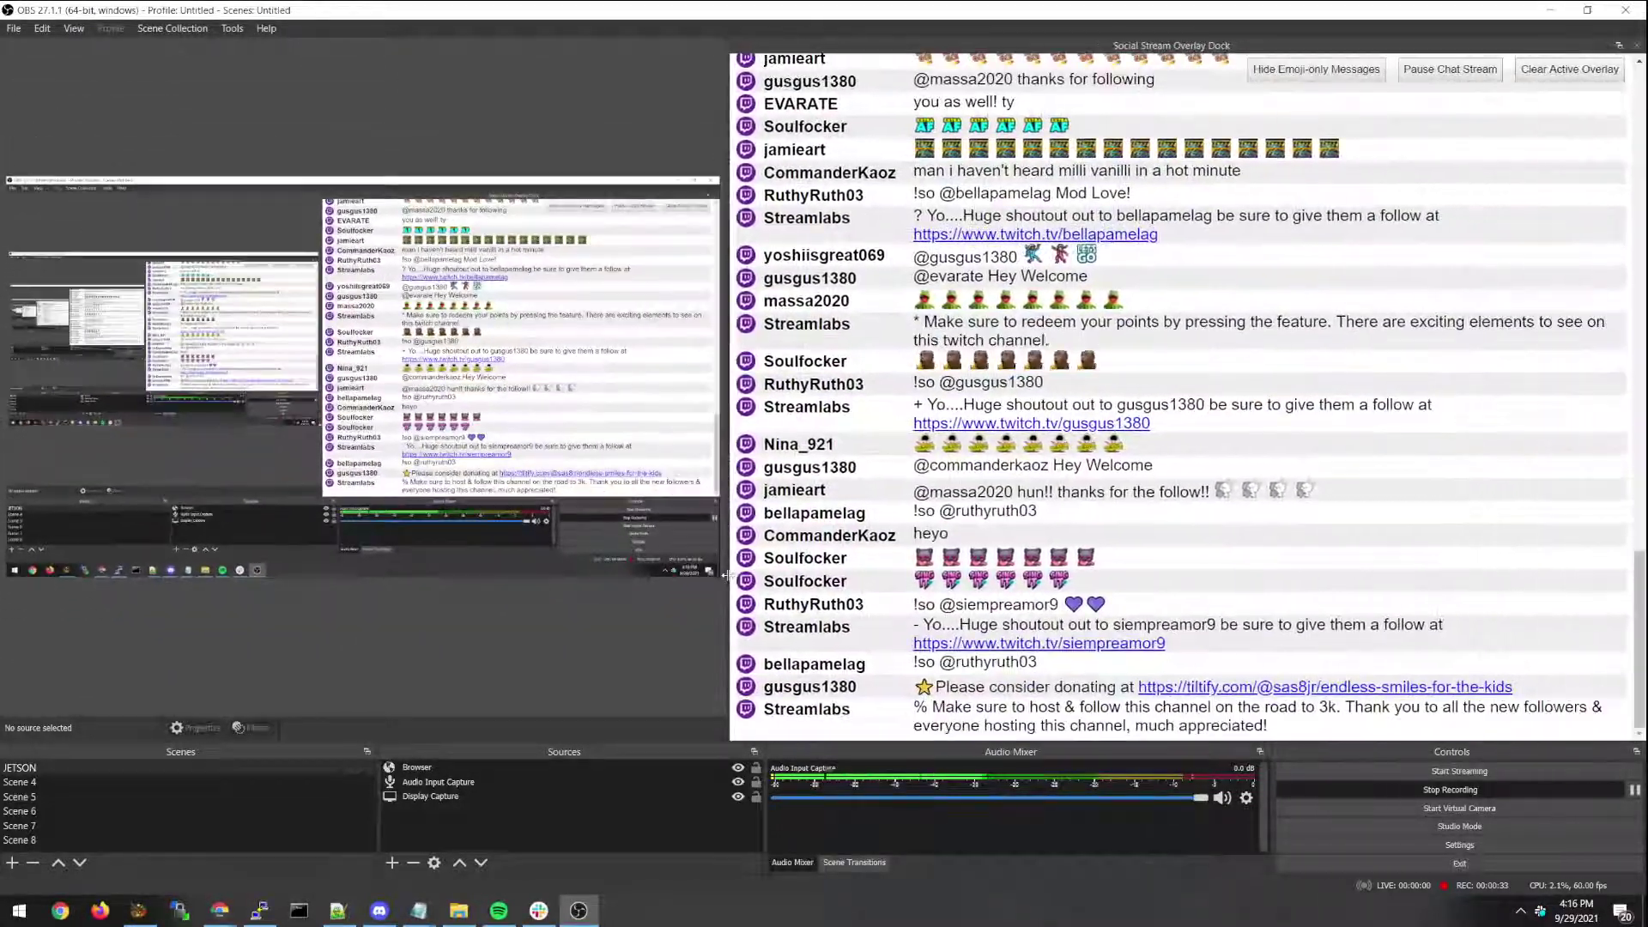
Feature the emote-only chat message, then the 'heyo' message, as on-screen overlays.
click(829, 446)
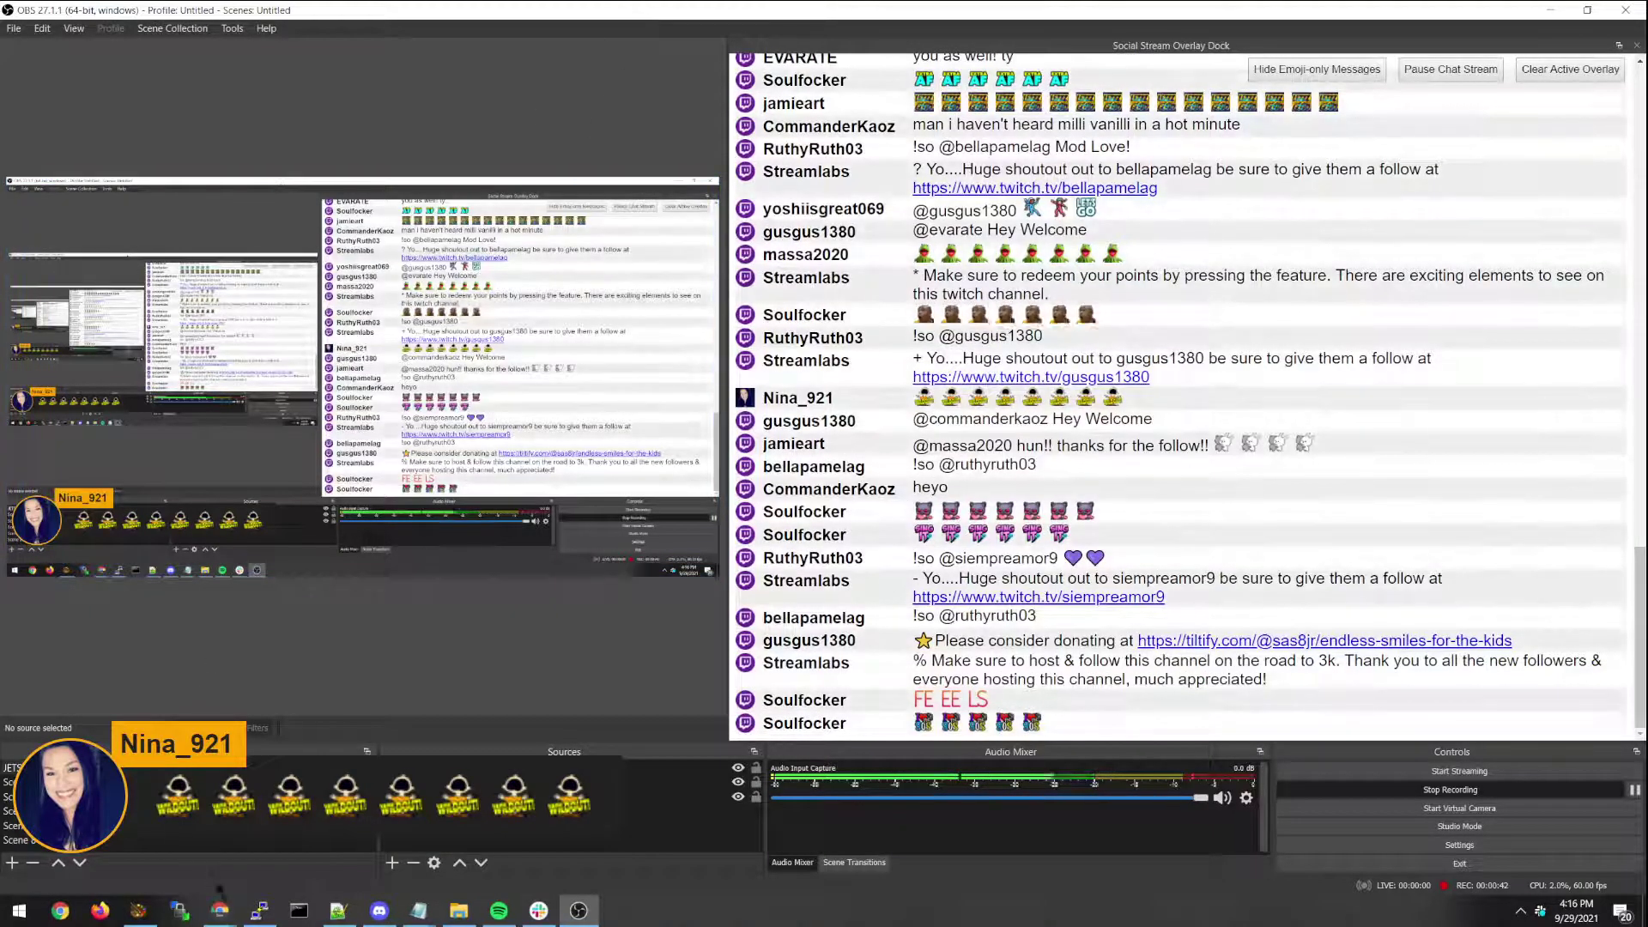
scroll(856, 404, up, 15)
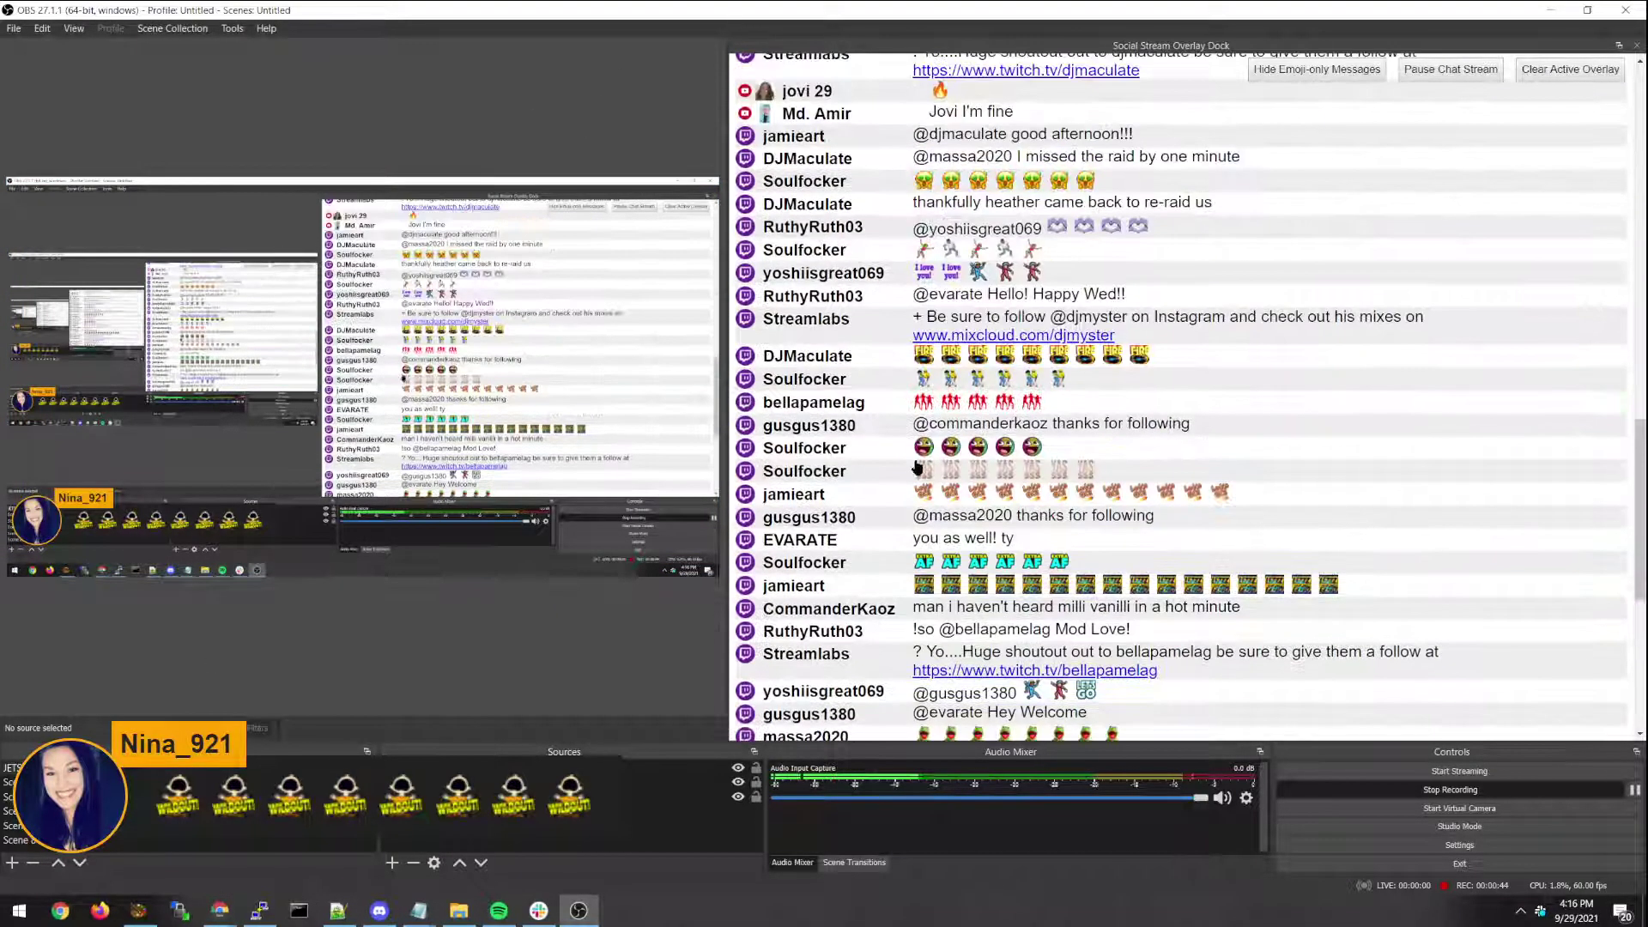
scroll(813, 469, down, 15)
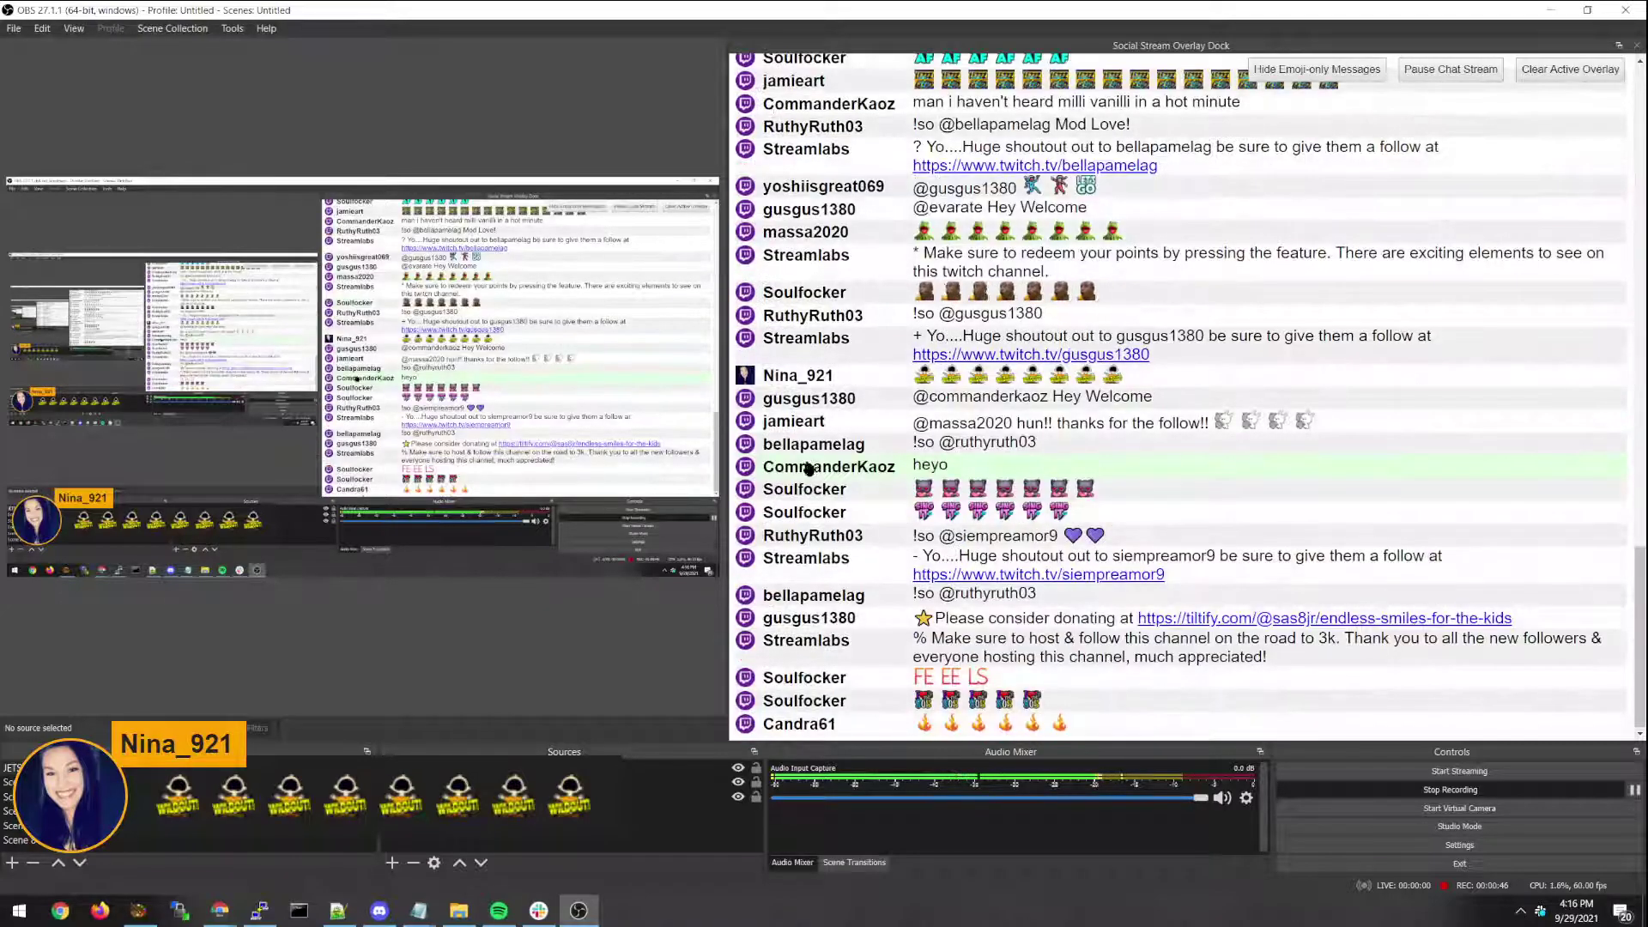
click(858, 358)
scroll(1348, 221, up, 15)
Feature 'im 30 btw :P', then 'lol good to know', then clear the overlay.
scroll(1348, 222, up, 1)
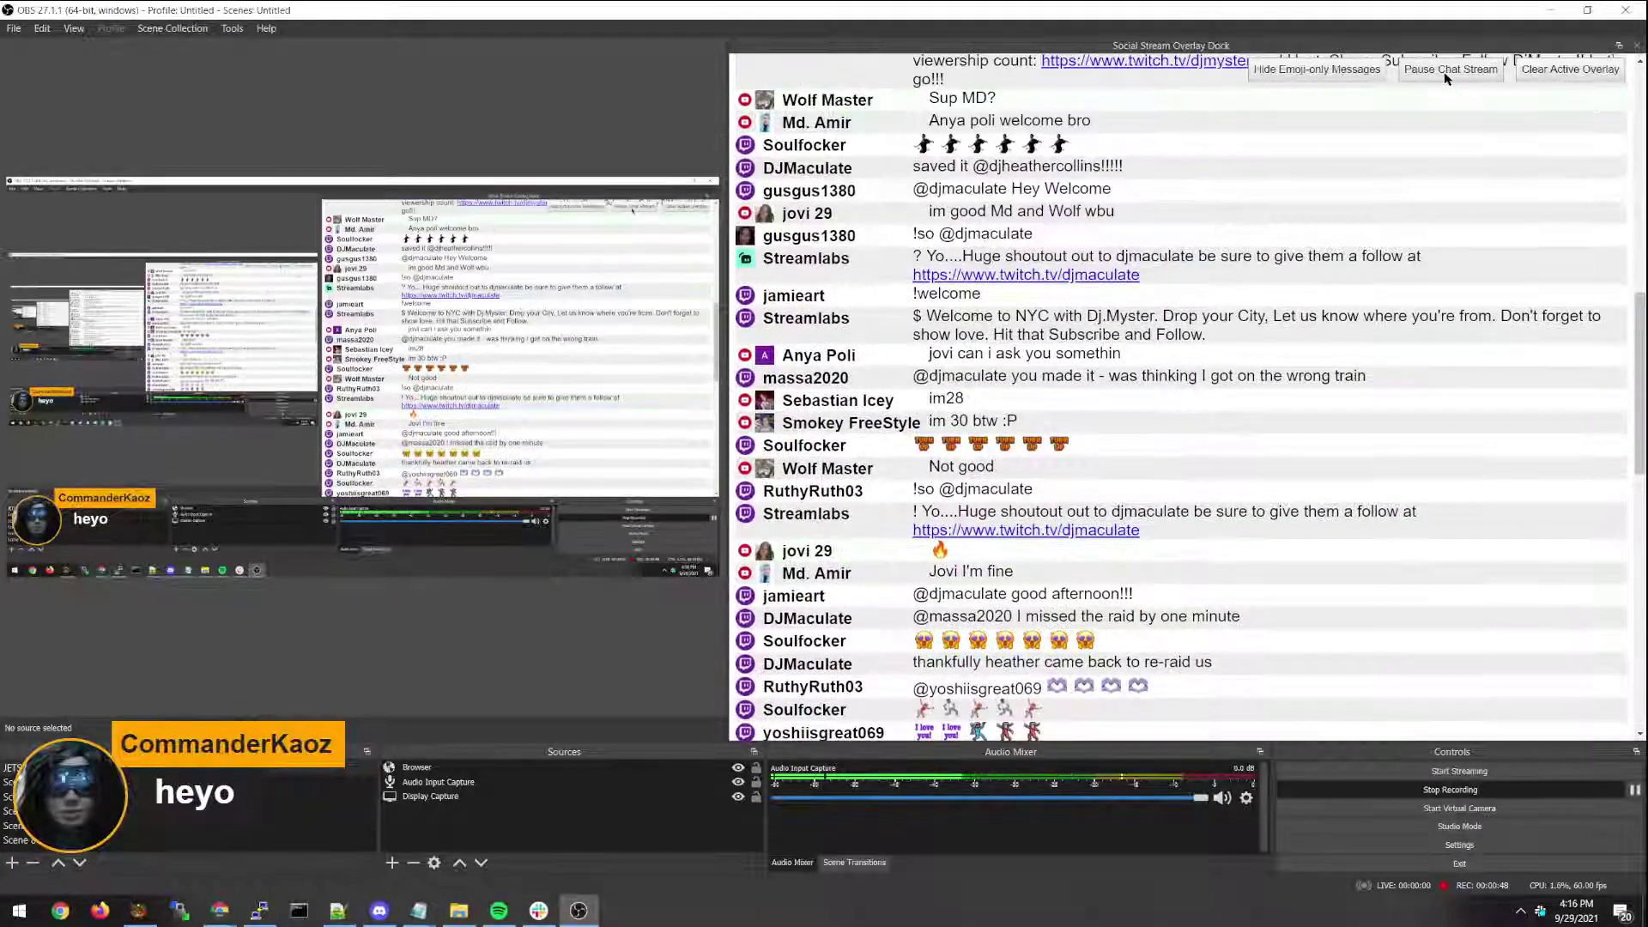
click(851, 422)
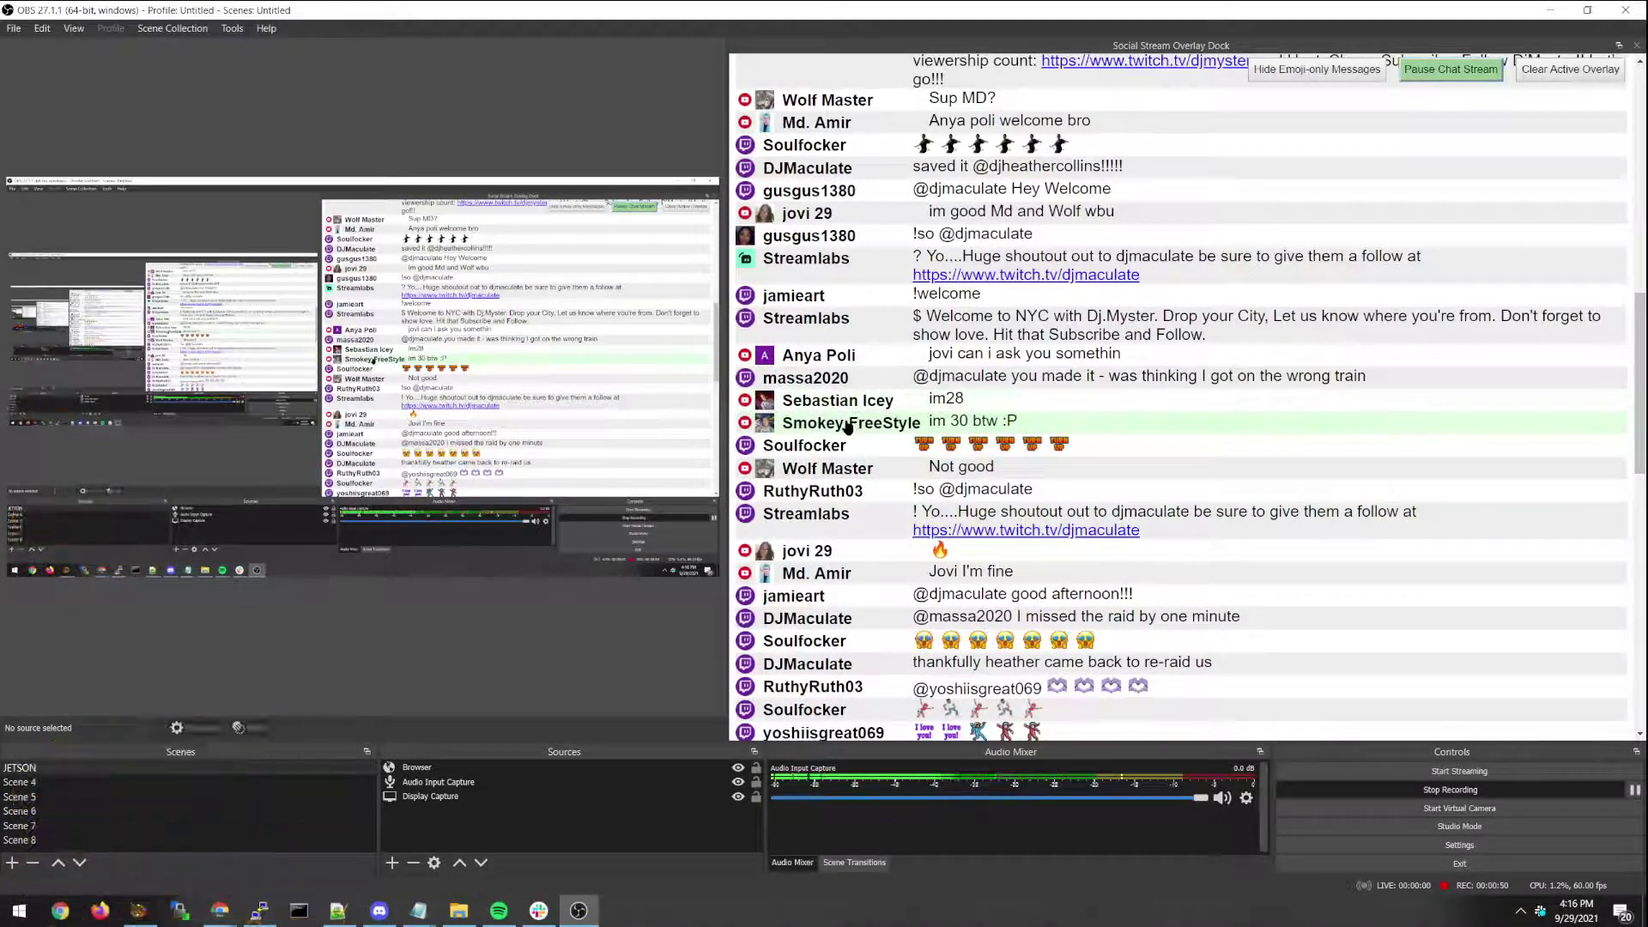
scroll(825, 464, up, 5)
click(820, 427)
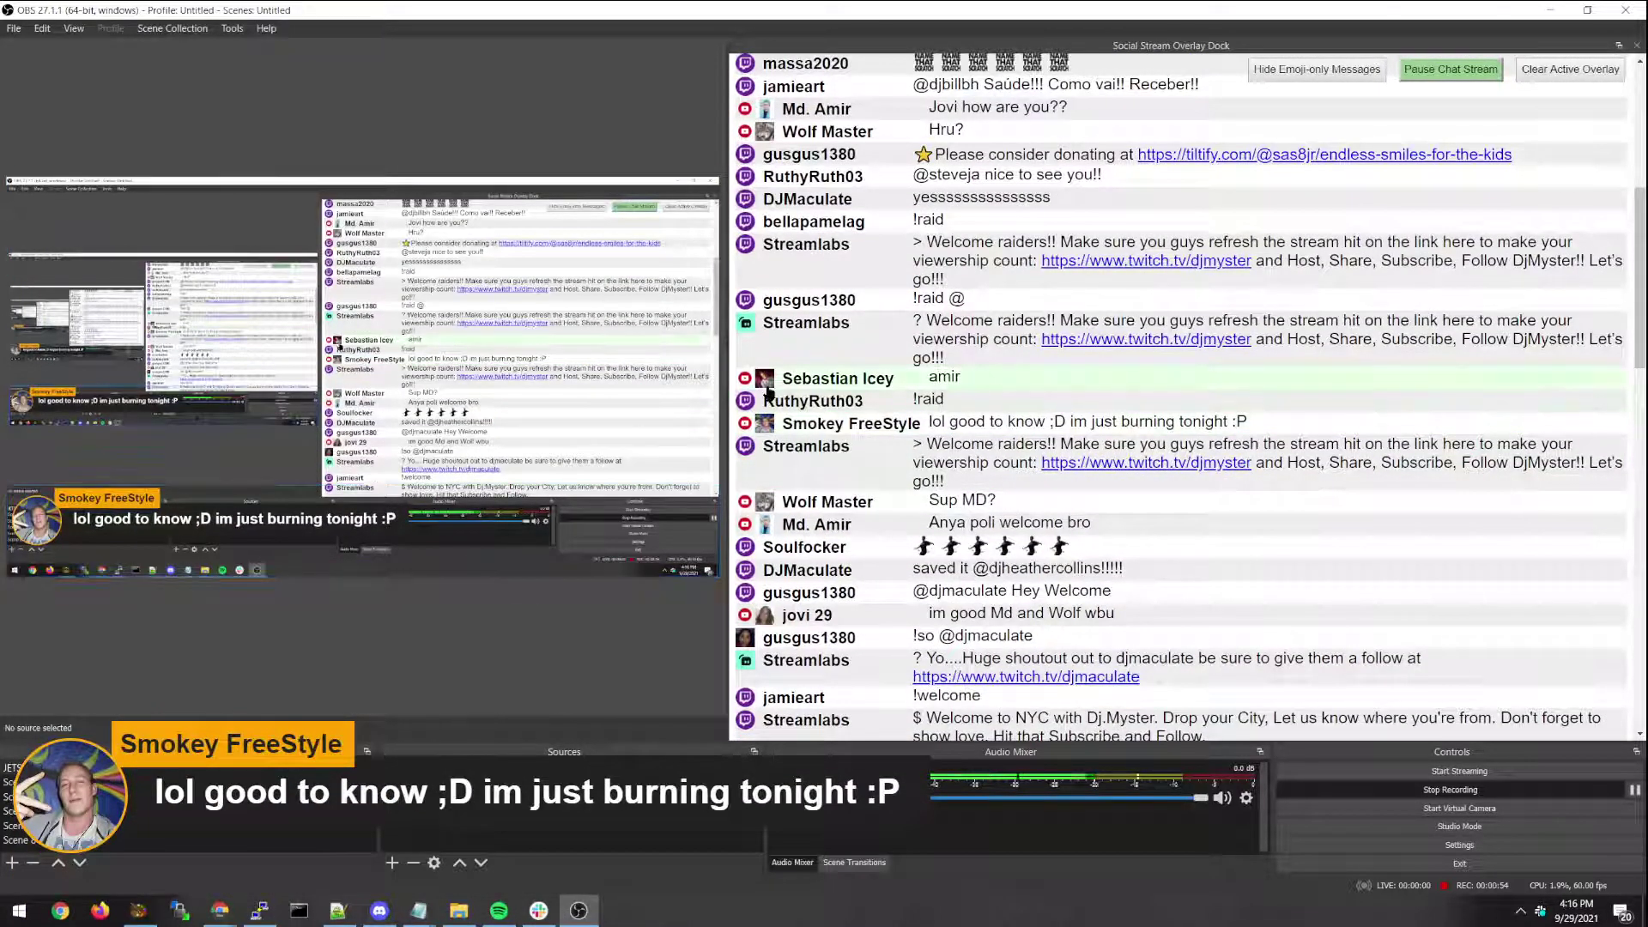
click(1556, 72)
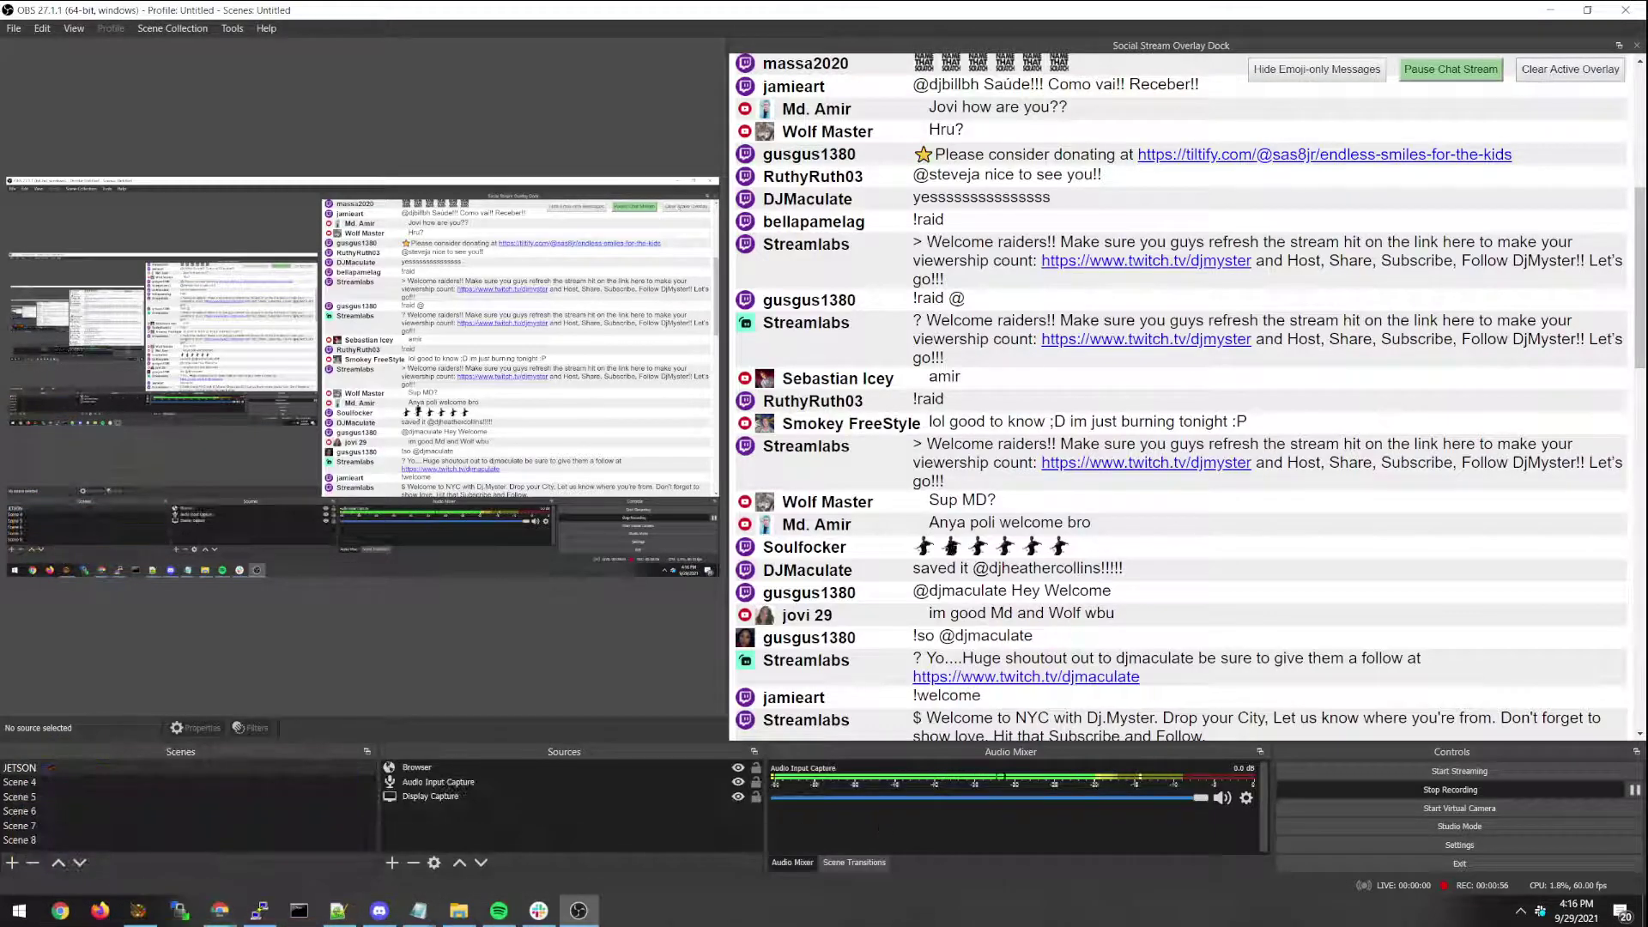
Feature the welcome raiders announcement and '!raid', clear the overlay, and resume the chat feed.
click(826, 335)
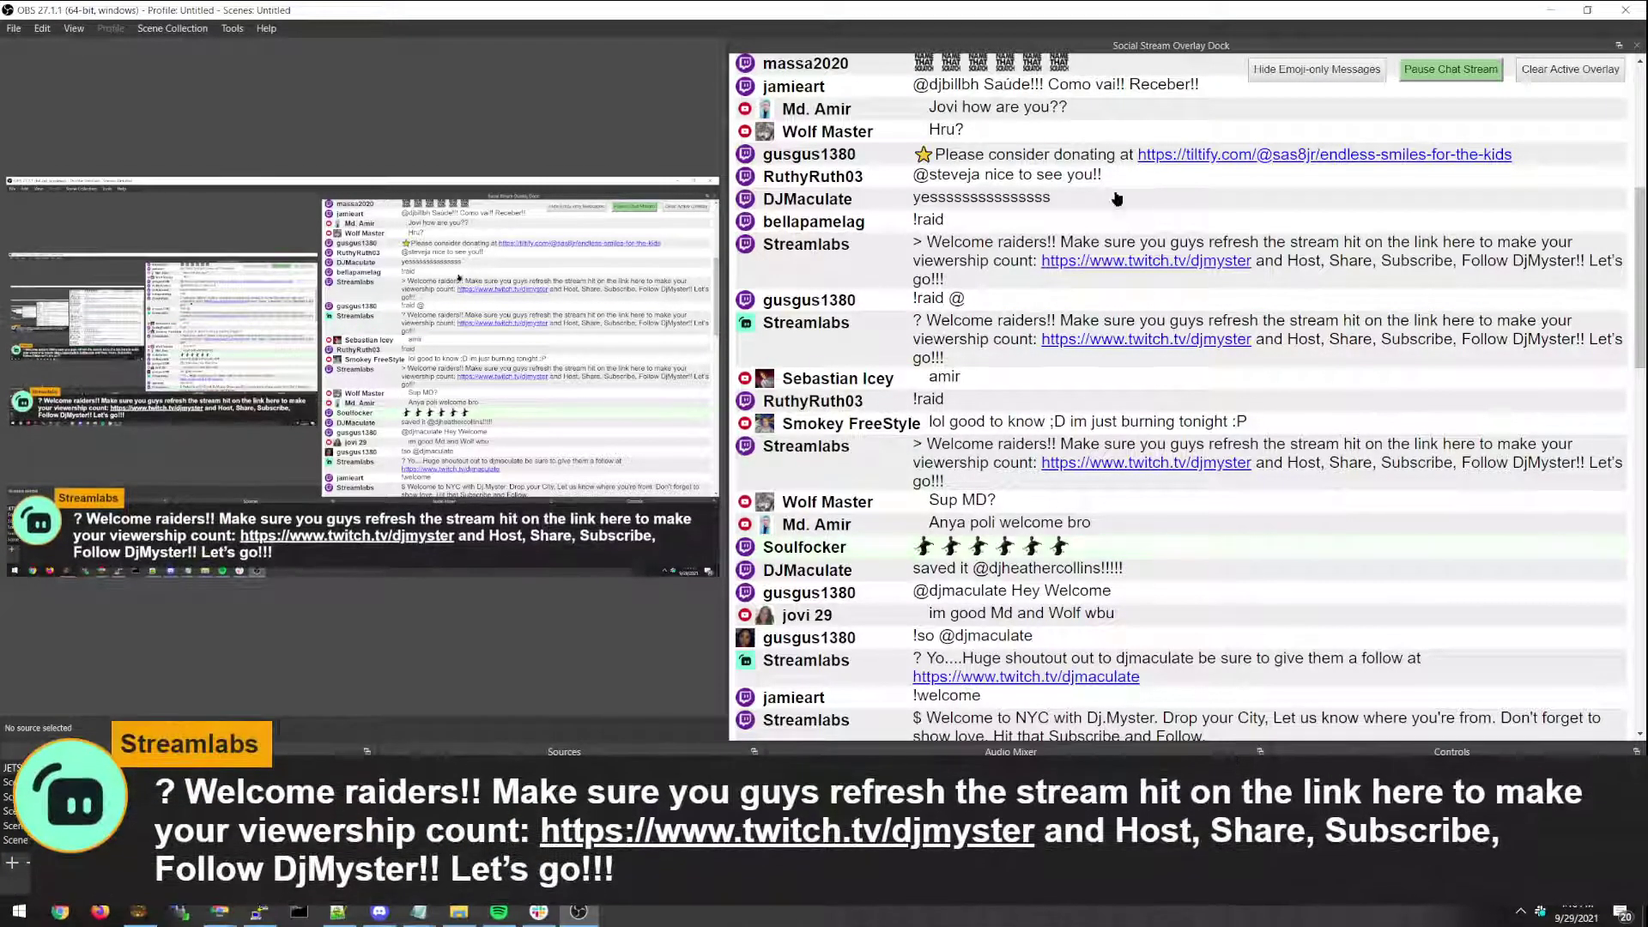
click(811, 227)
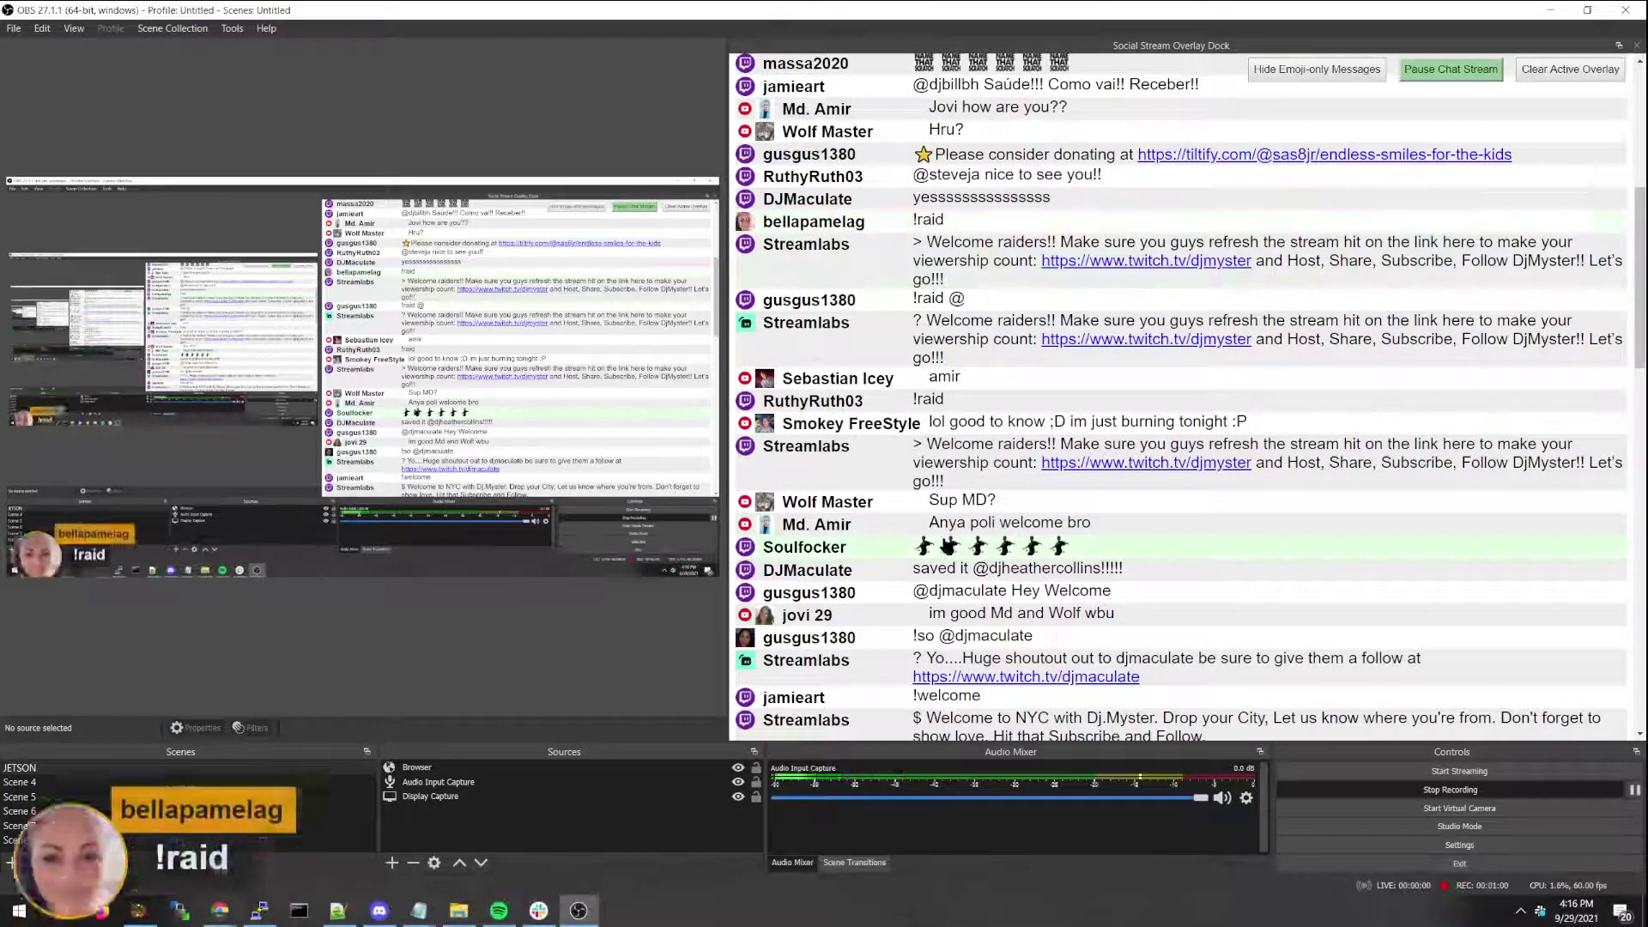
click(1543, 79)
click(1451, 69)
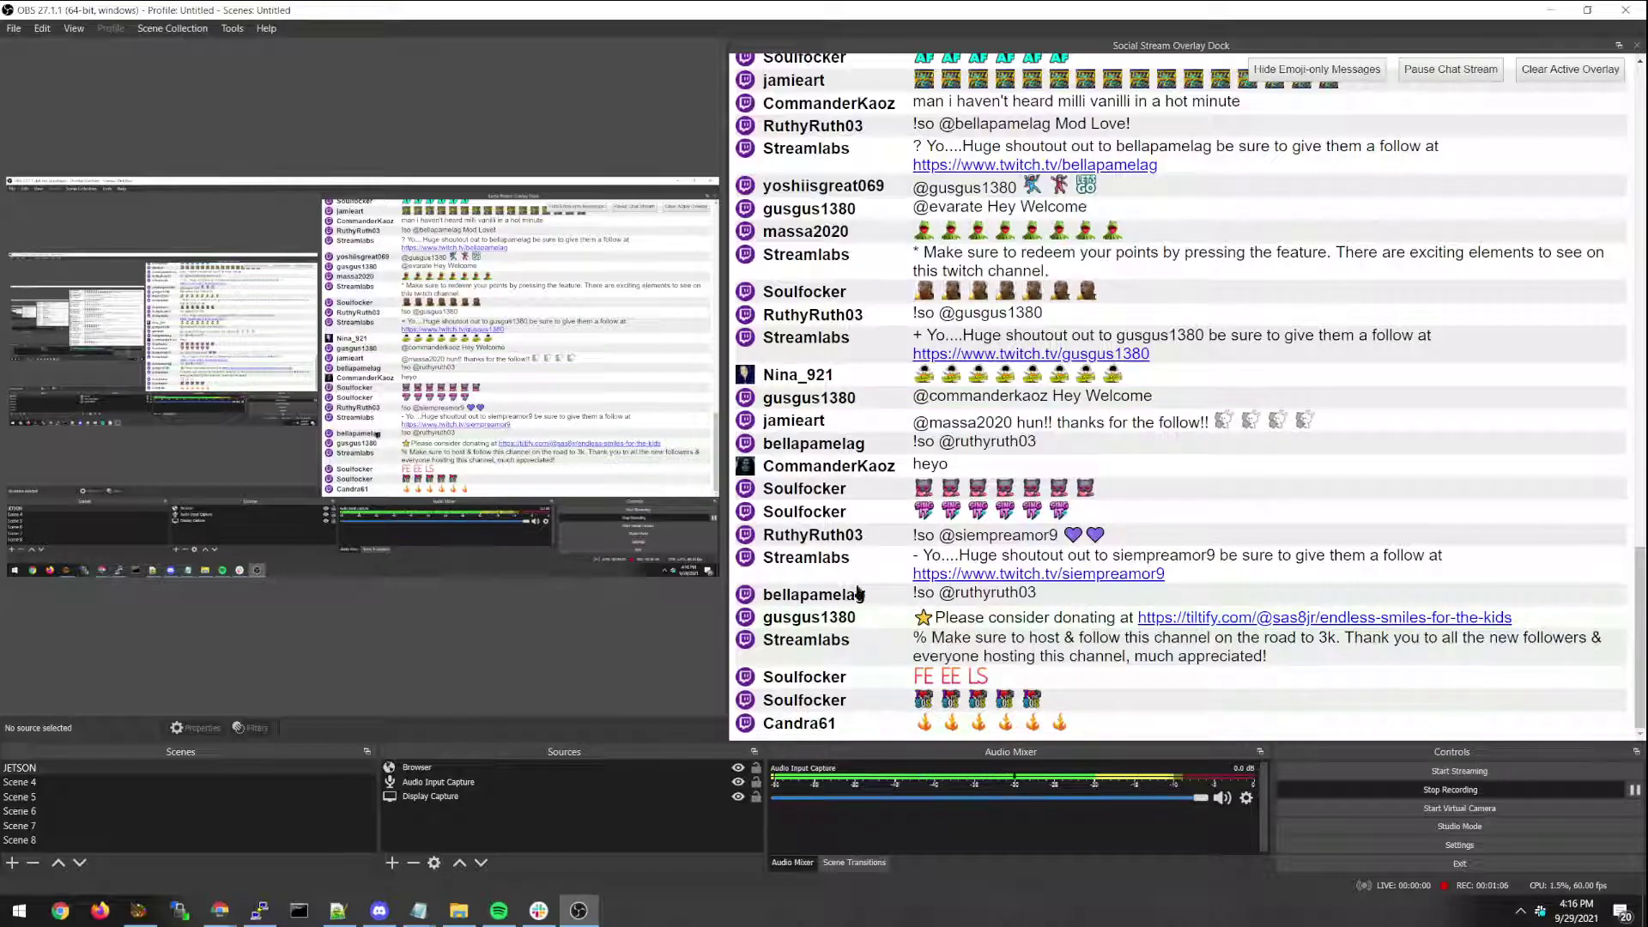
Scroll the chat and feature the 'amir' message on the overlay.
scroll(1240, 238, up, 2)
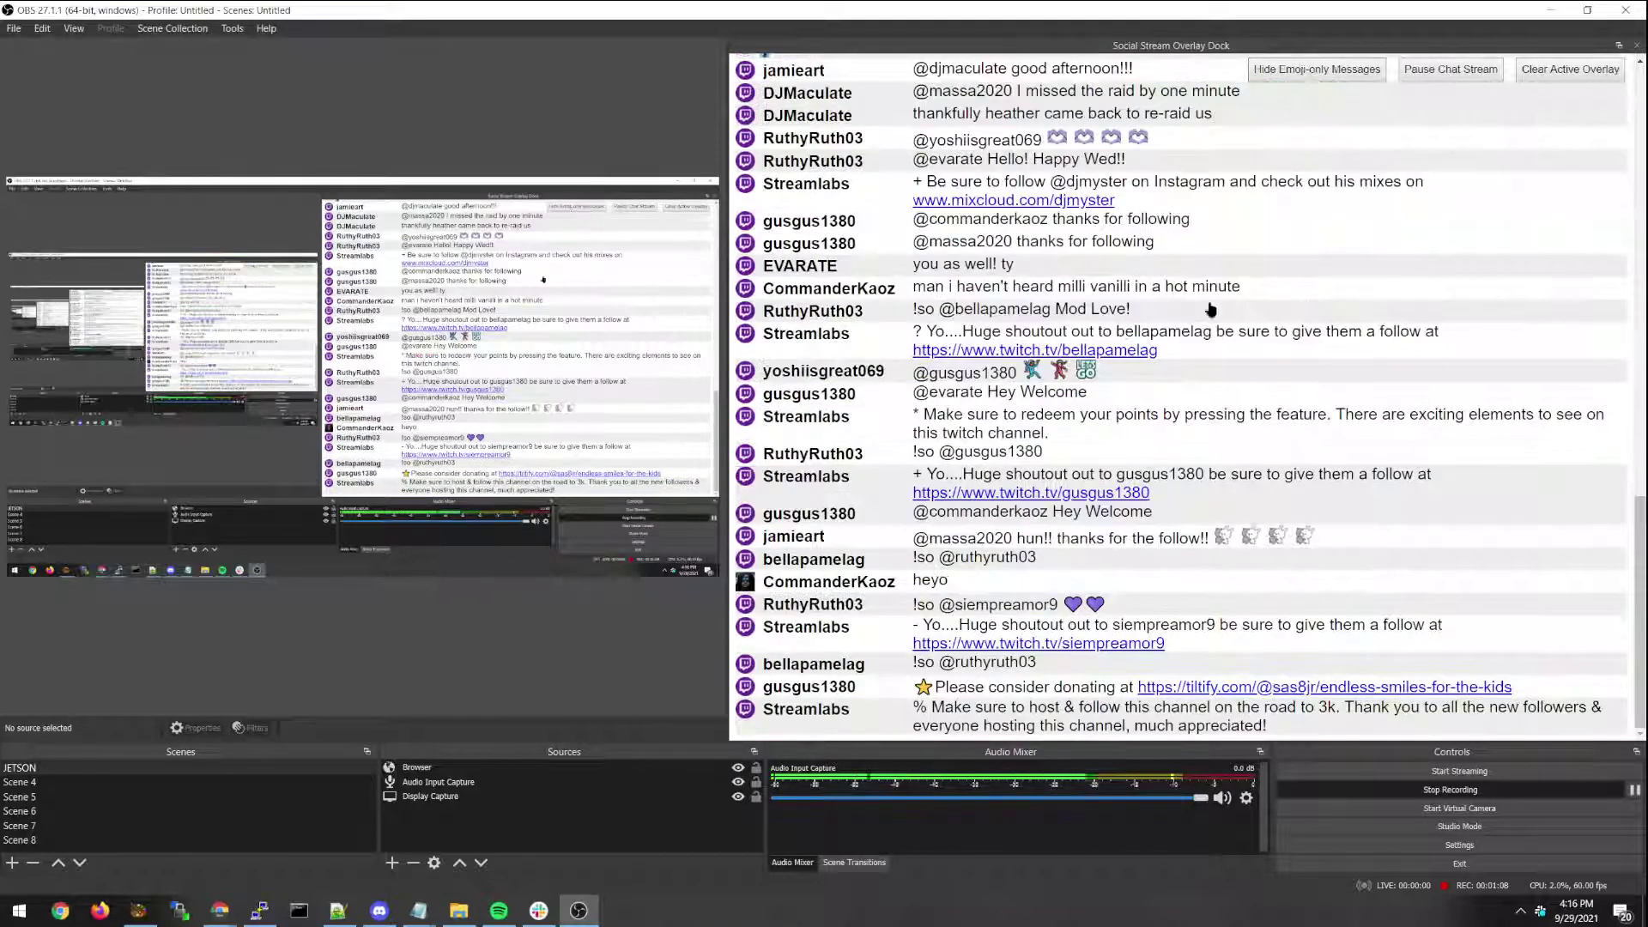
scroll(1094, 609, up, 10)
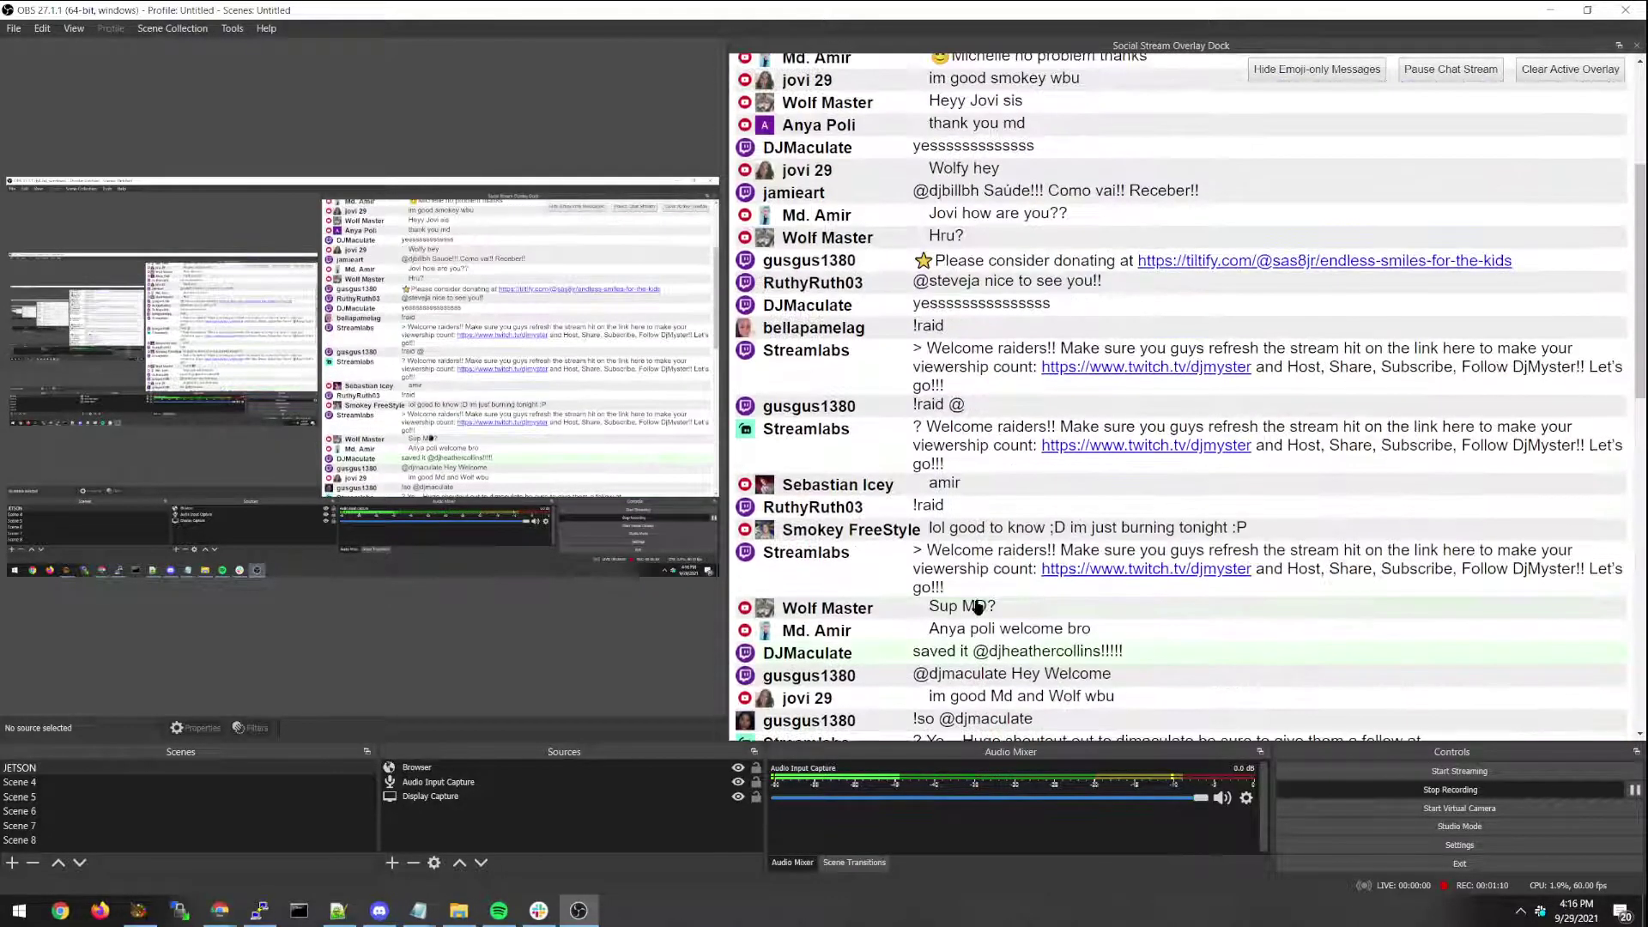
click(904, 492)
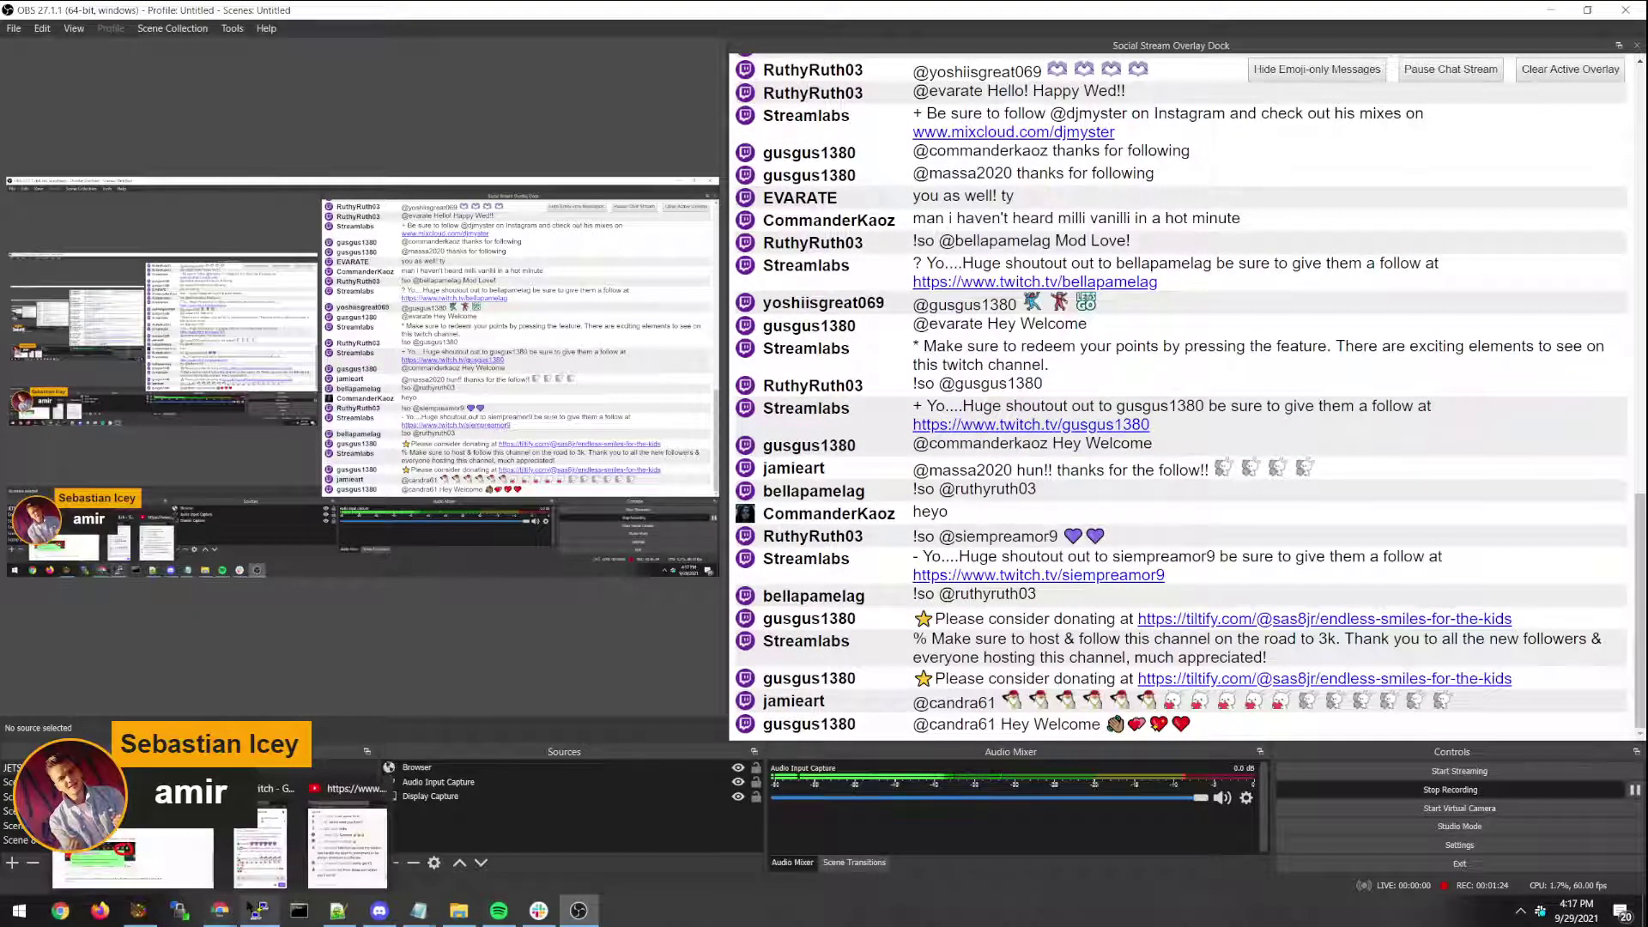
Return to the social_stream GitHub repository in Chrome and scroll up to its file list.
click(220, 911)
scroll(429, 601, down, 1)
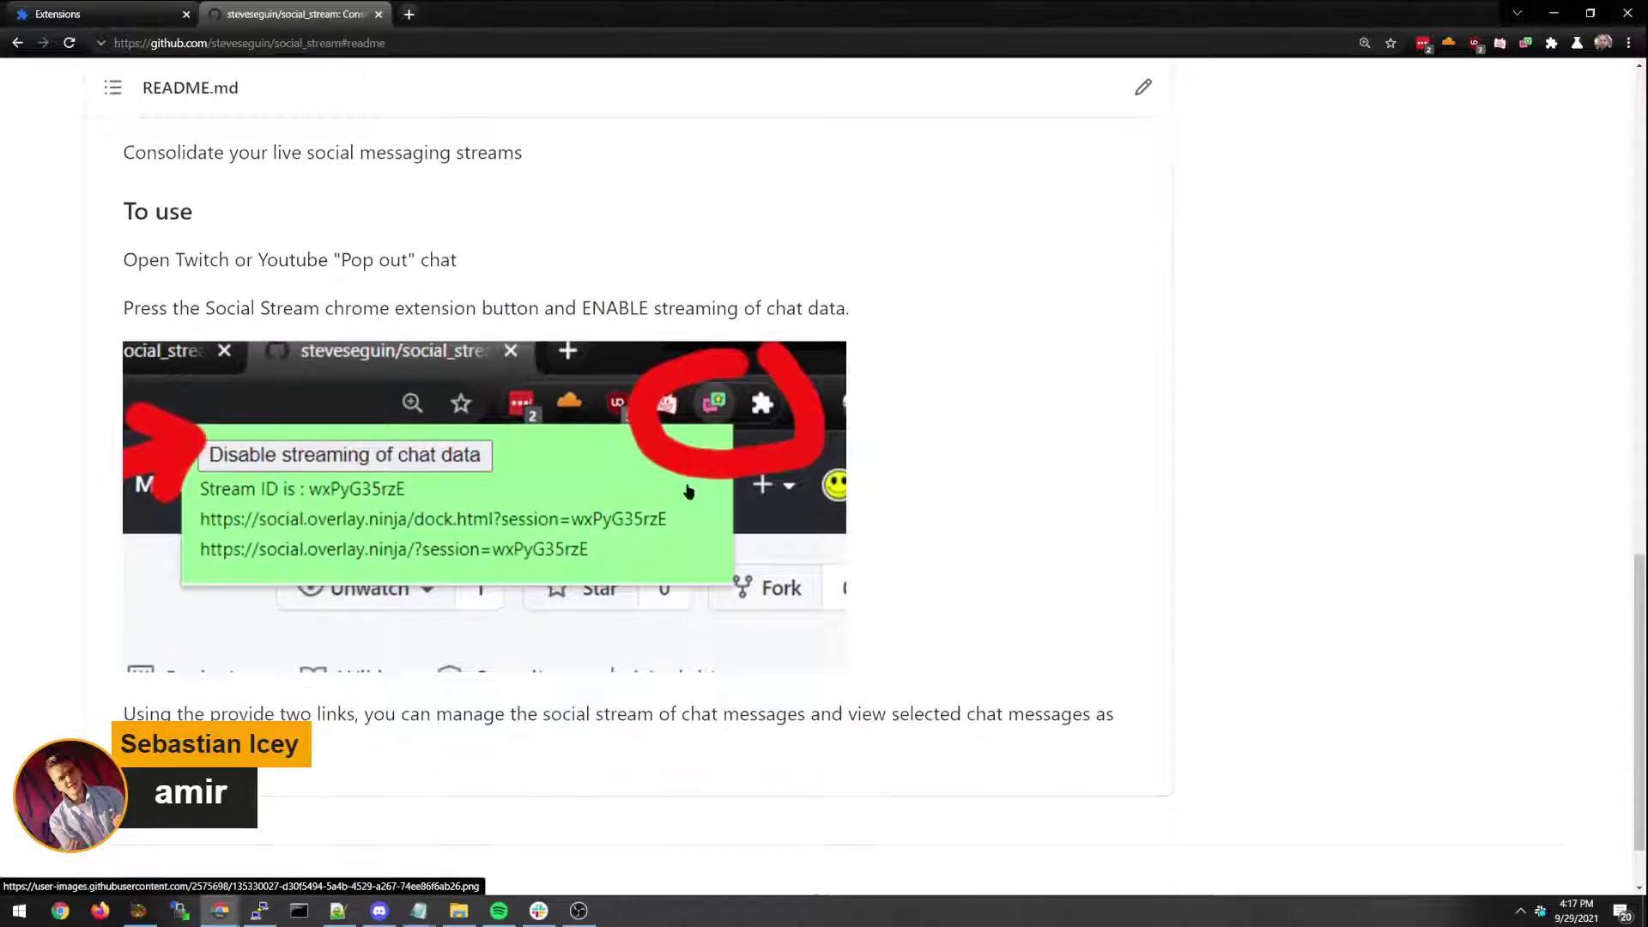
scroll(684, 493, up, 9)
scroll(686, 500, up, 4)
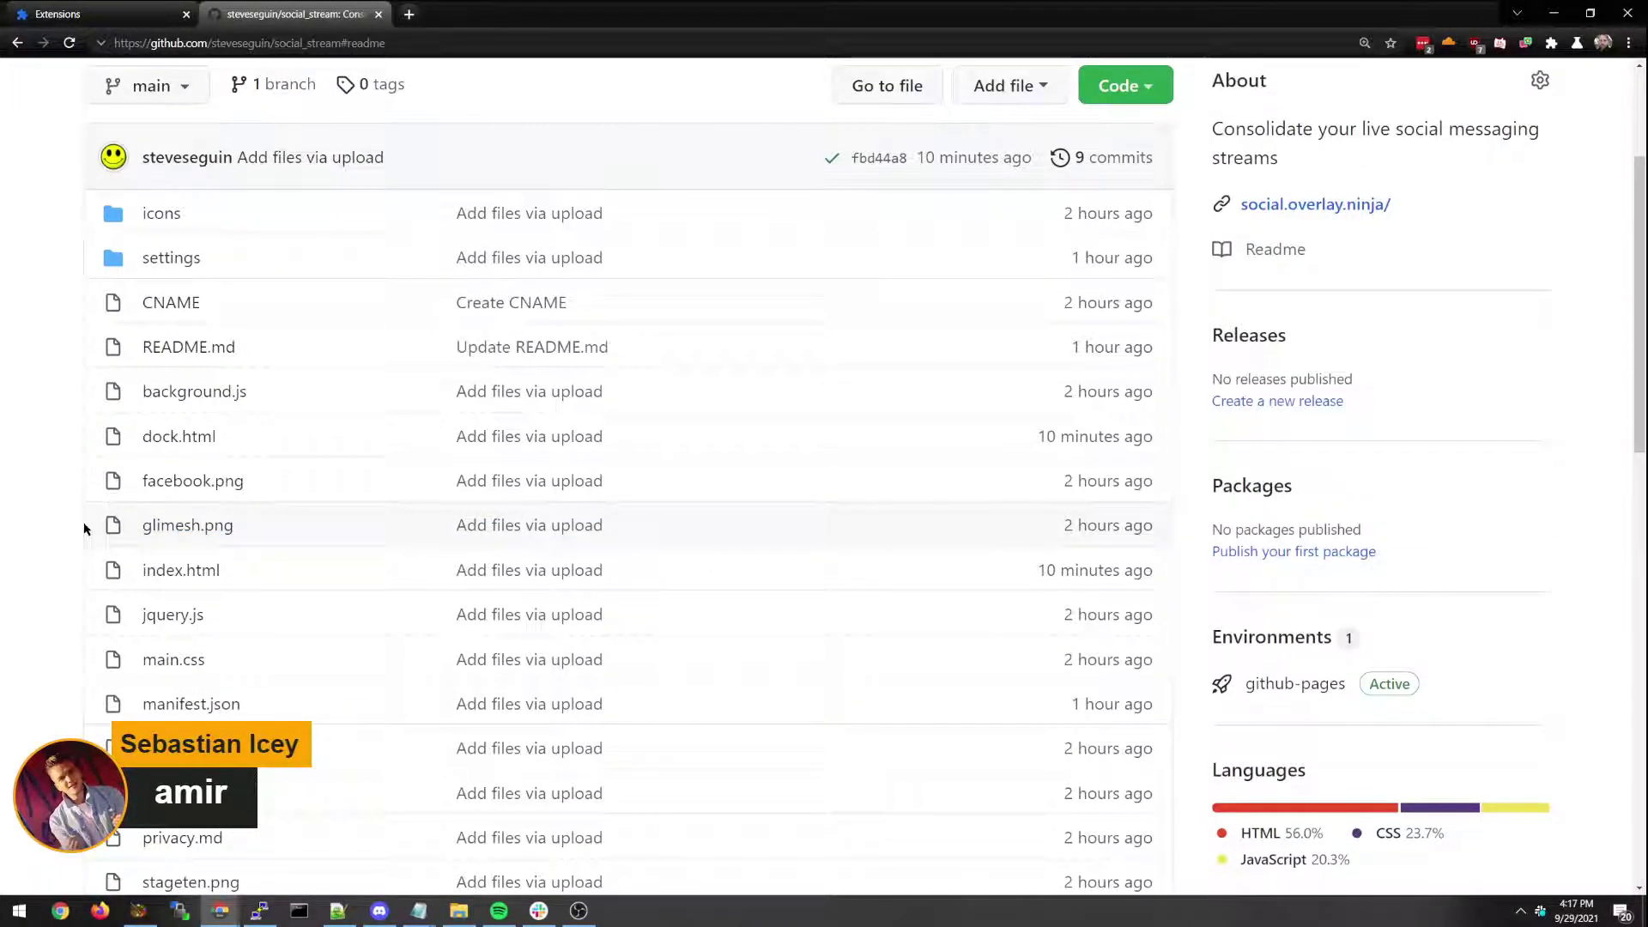
scroll(49, 523, down, 5)
scroll(49, 524, up, 6)
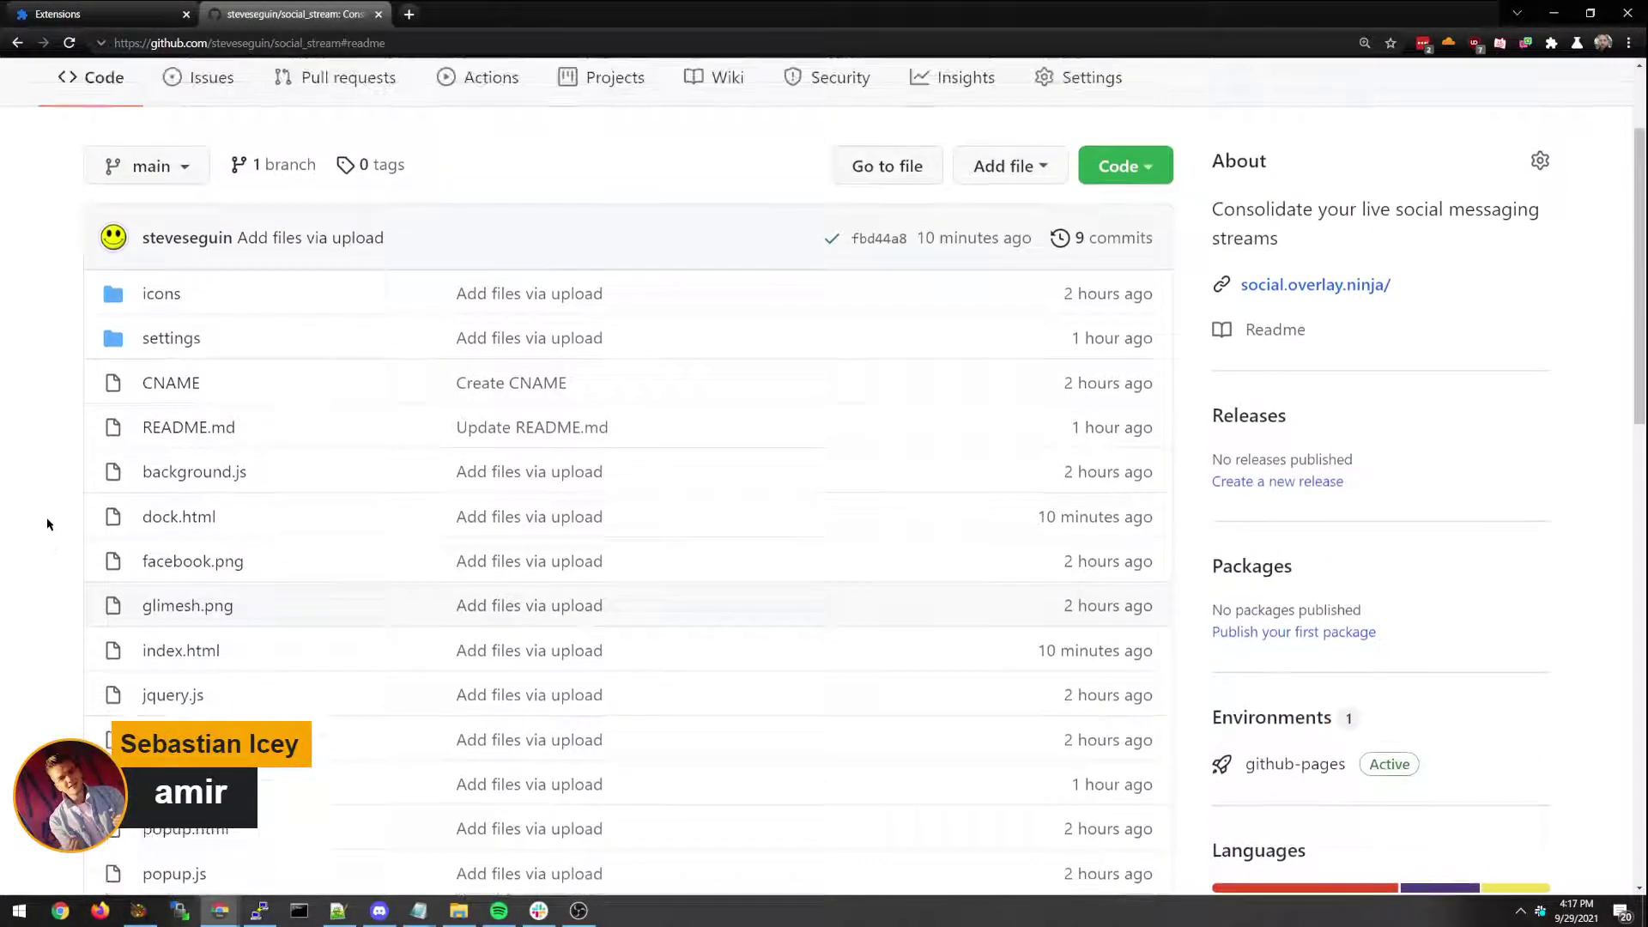
scroll(45, 523, up, 2)
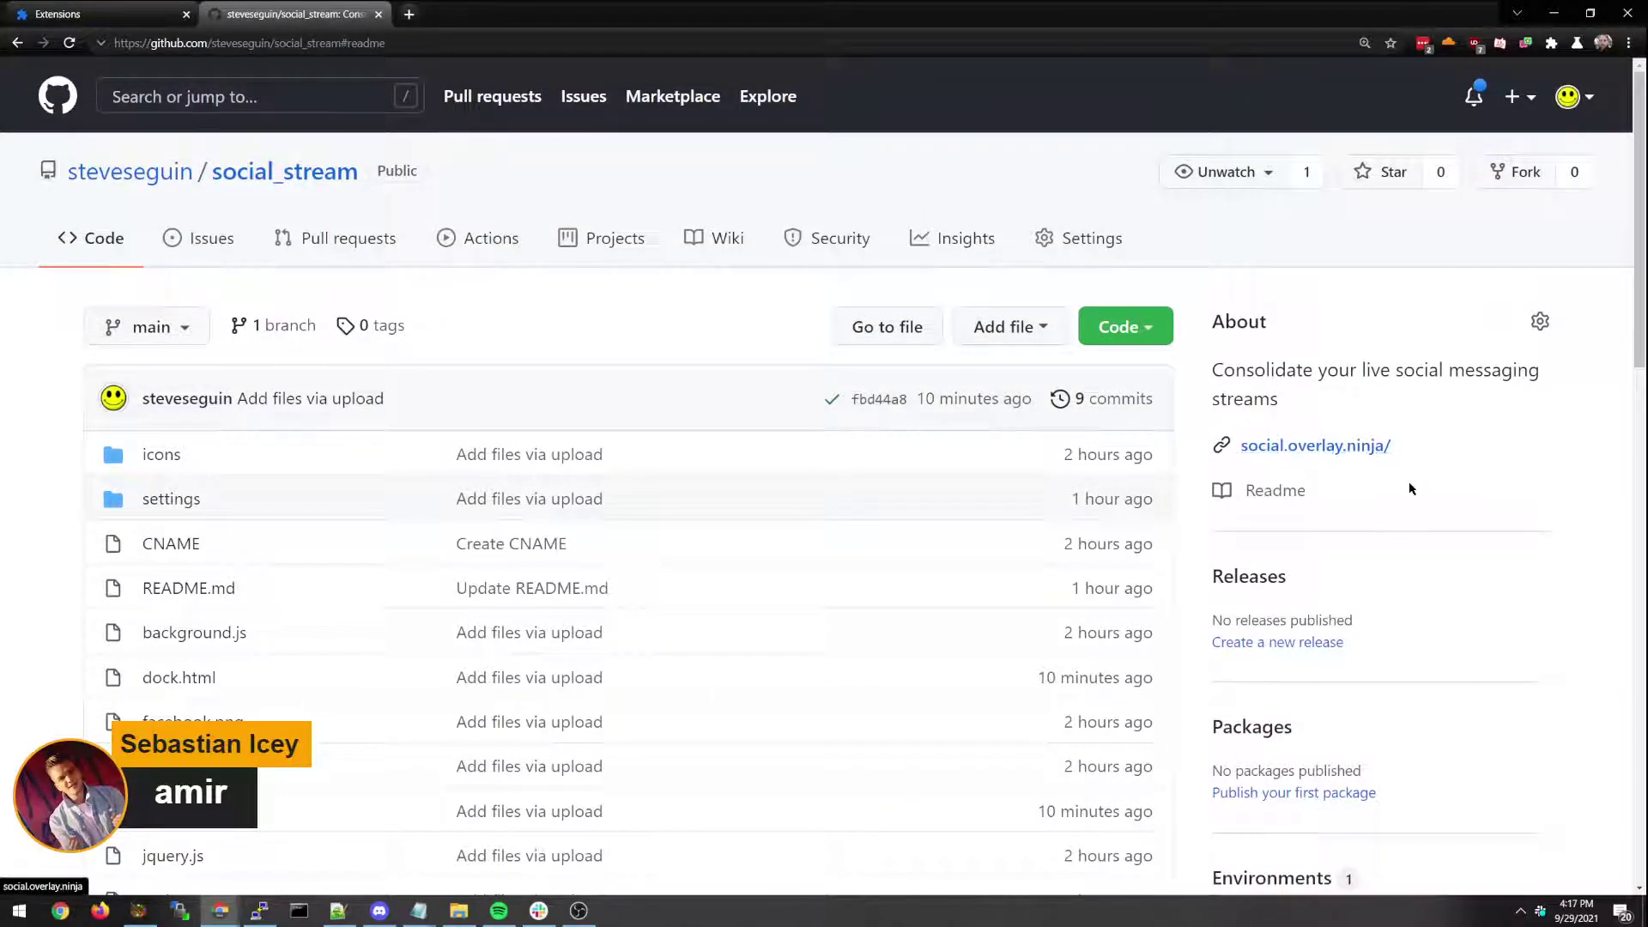
scroll(1466, 486, down, 1)
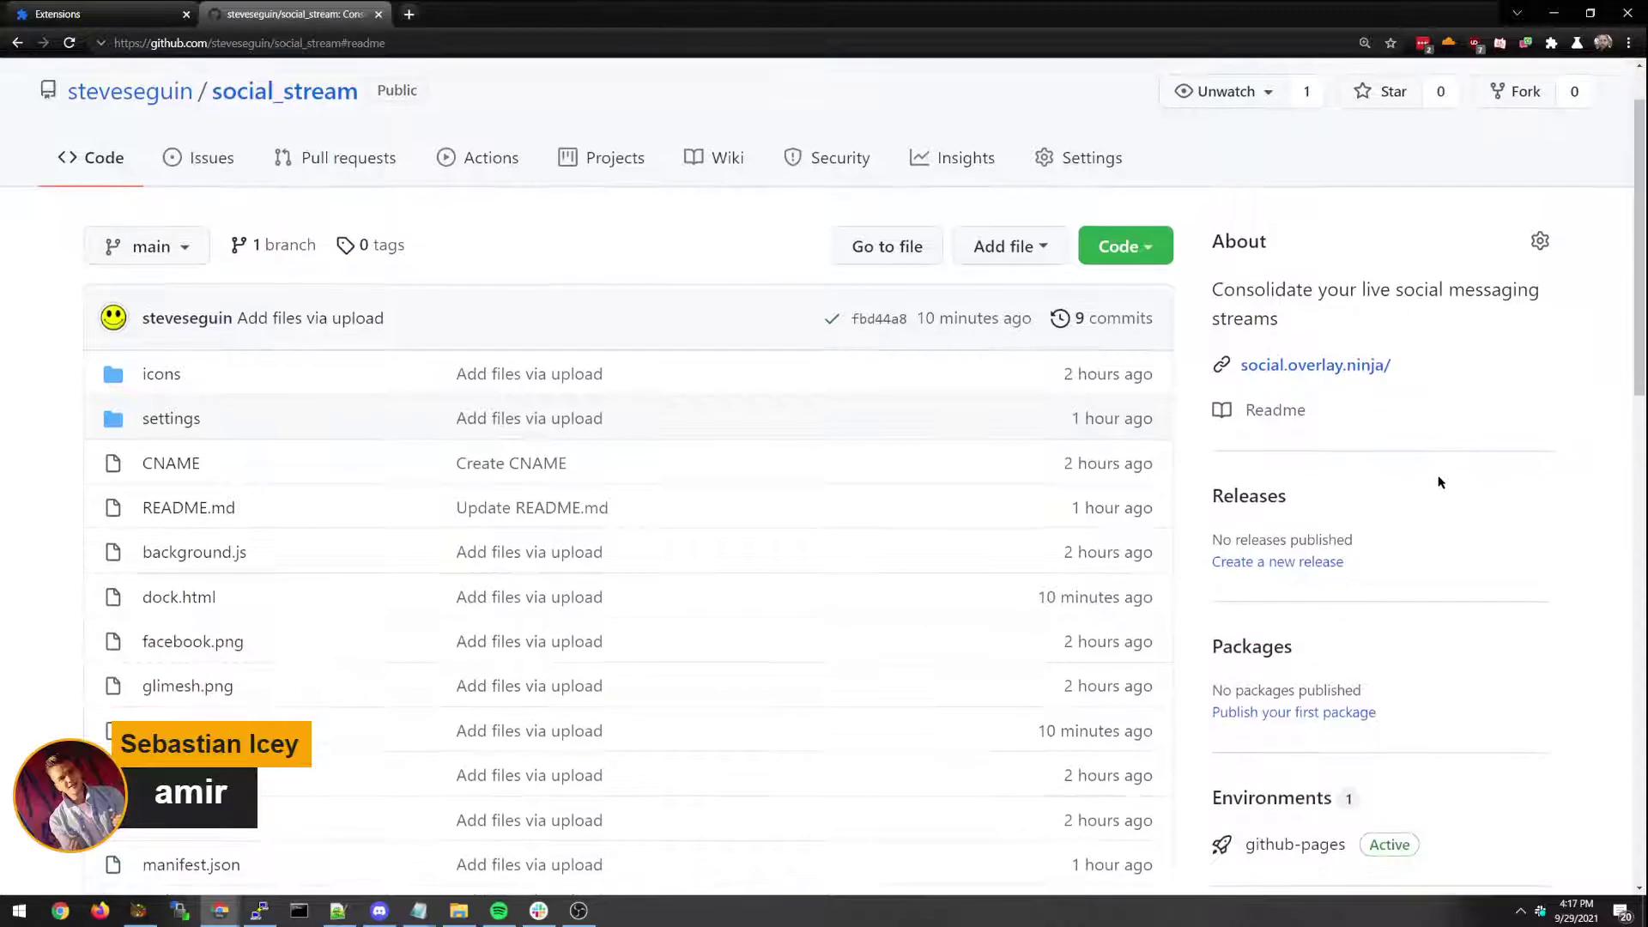
Download the repository as a ZIP and extract it to the Desktop, replacing the existing files.
click(1125, 245)
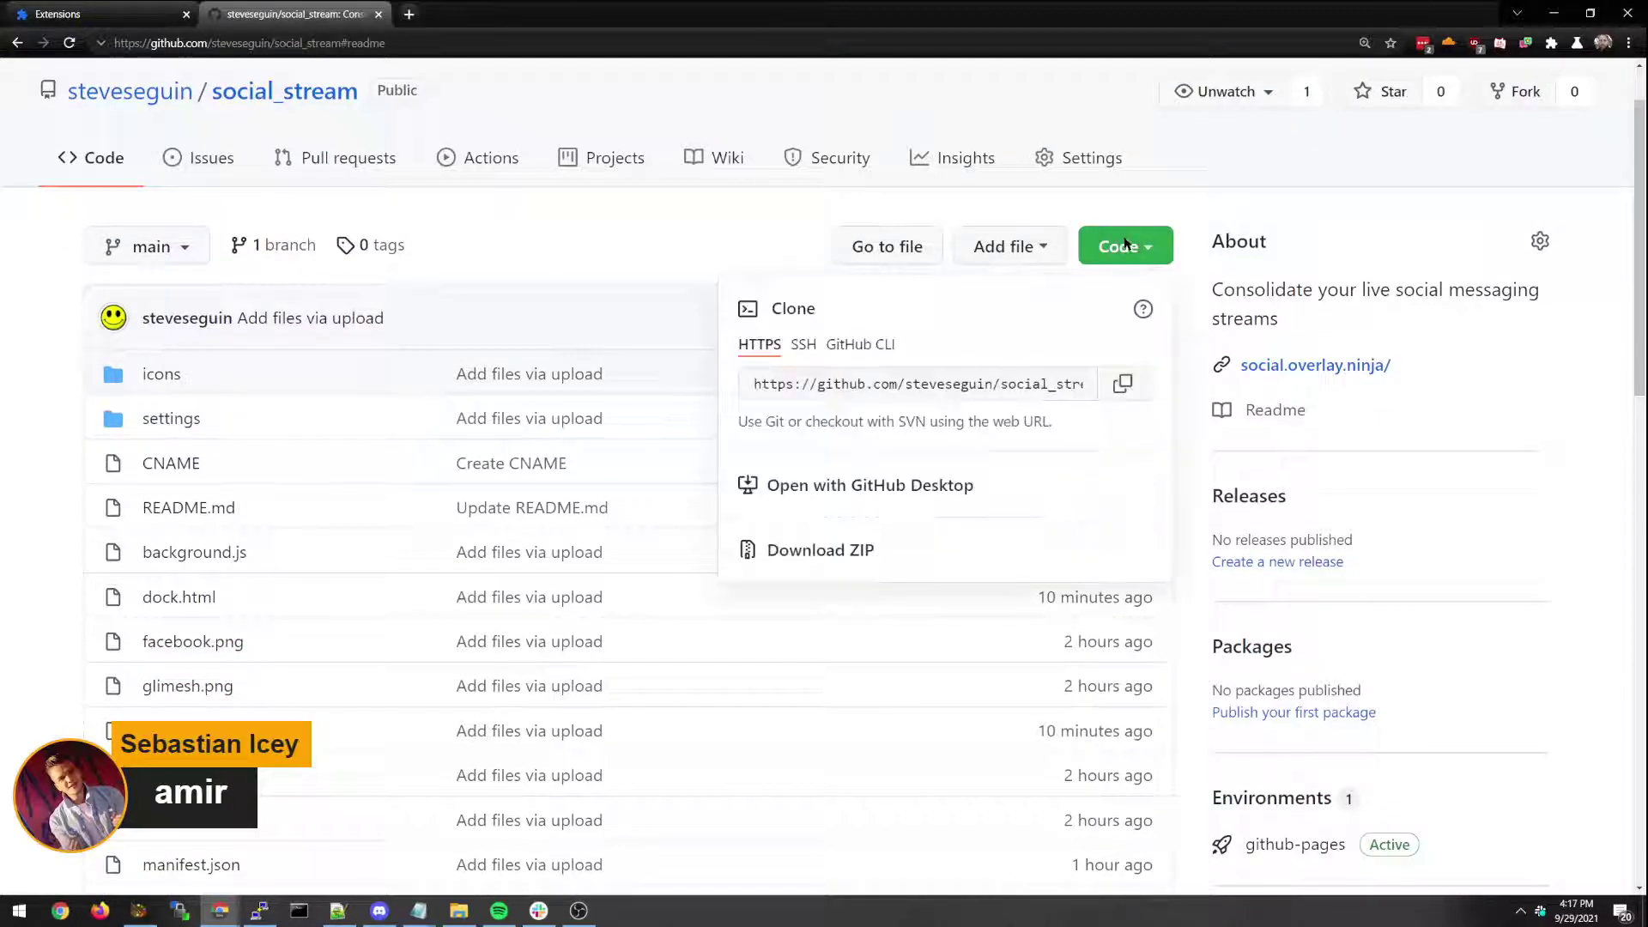
click(821, 554)
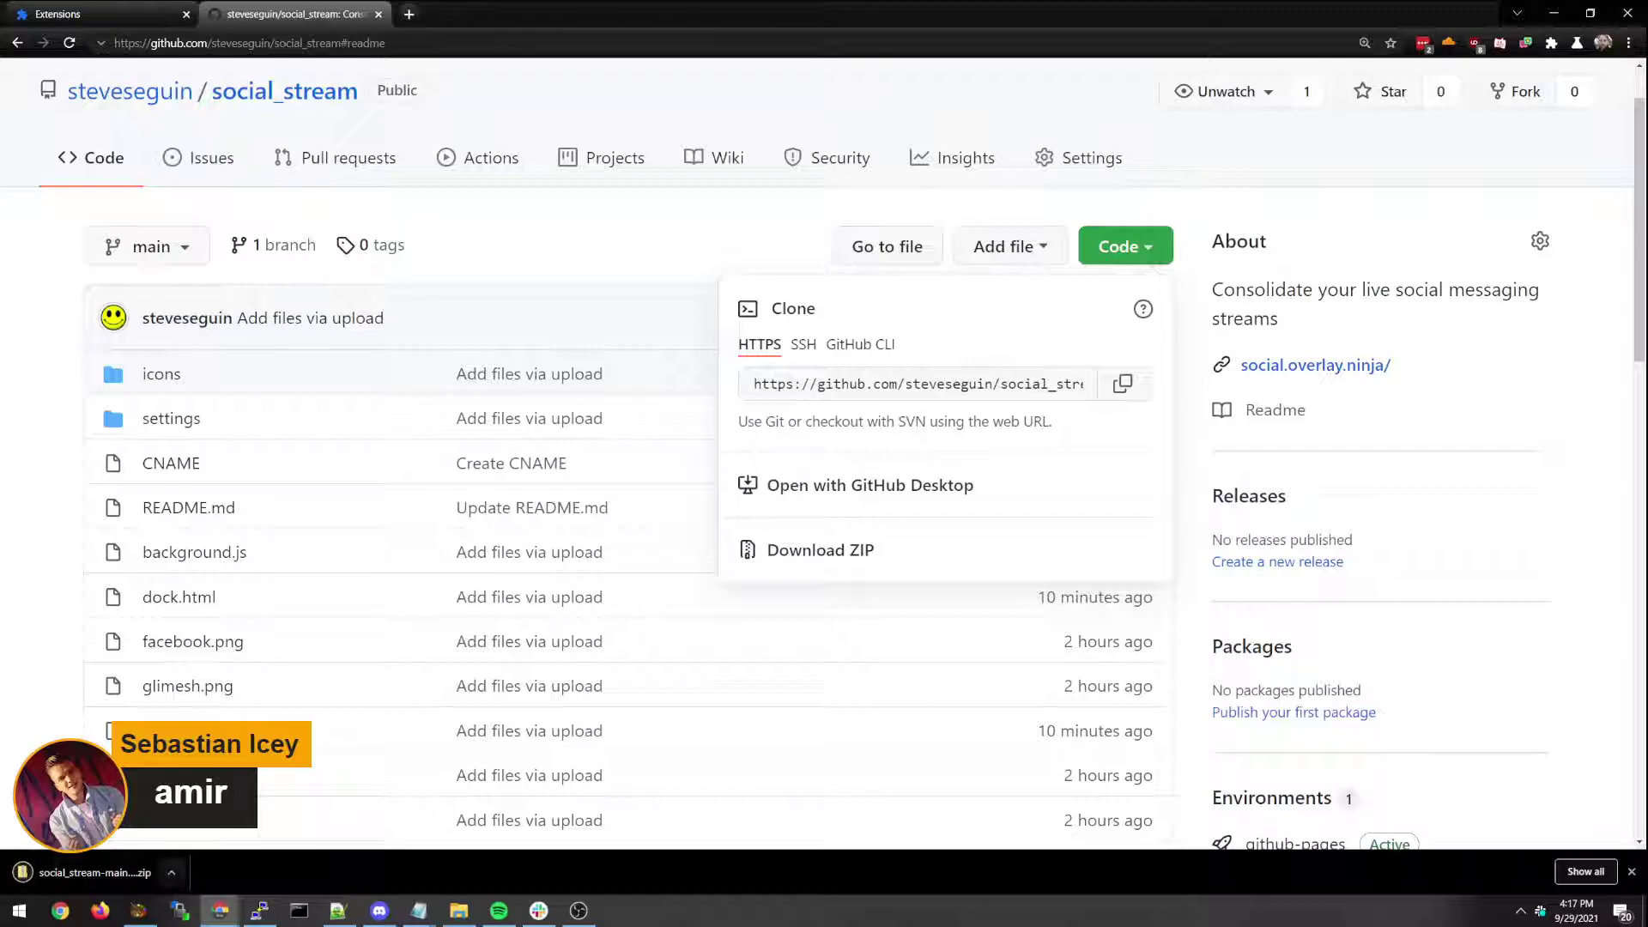
click(86, 872)
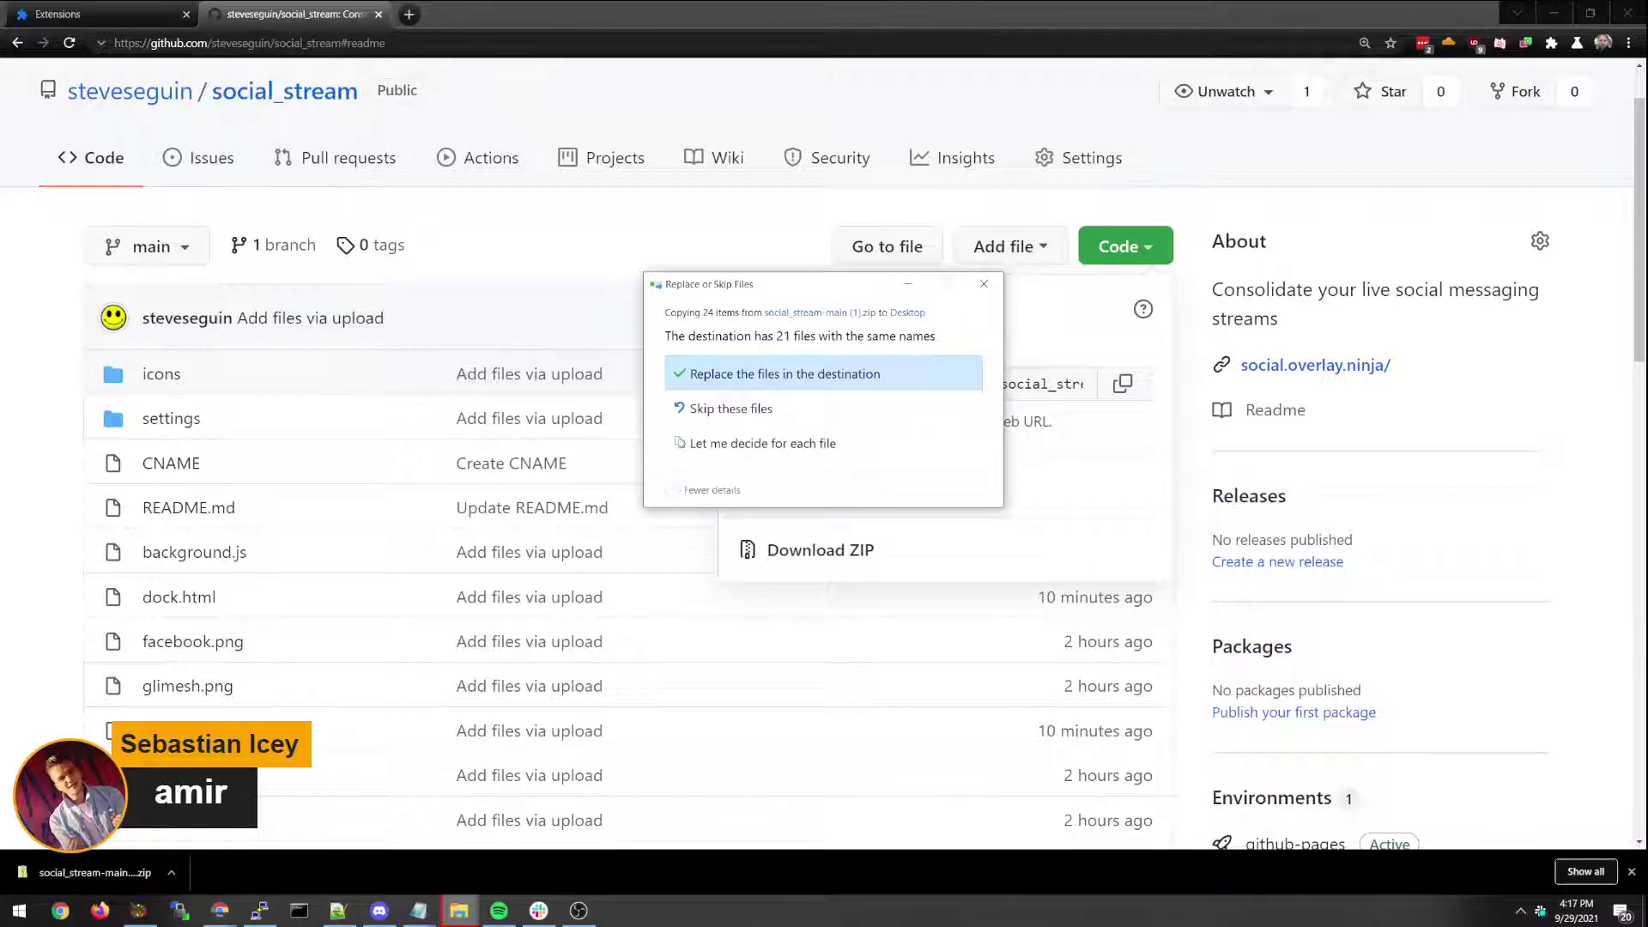
click(777, 374)
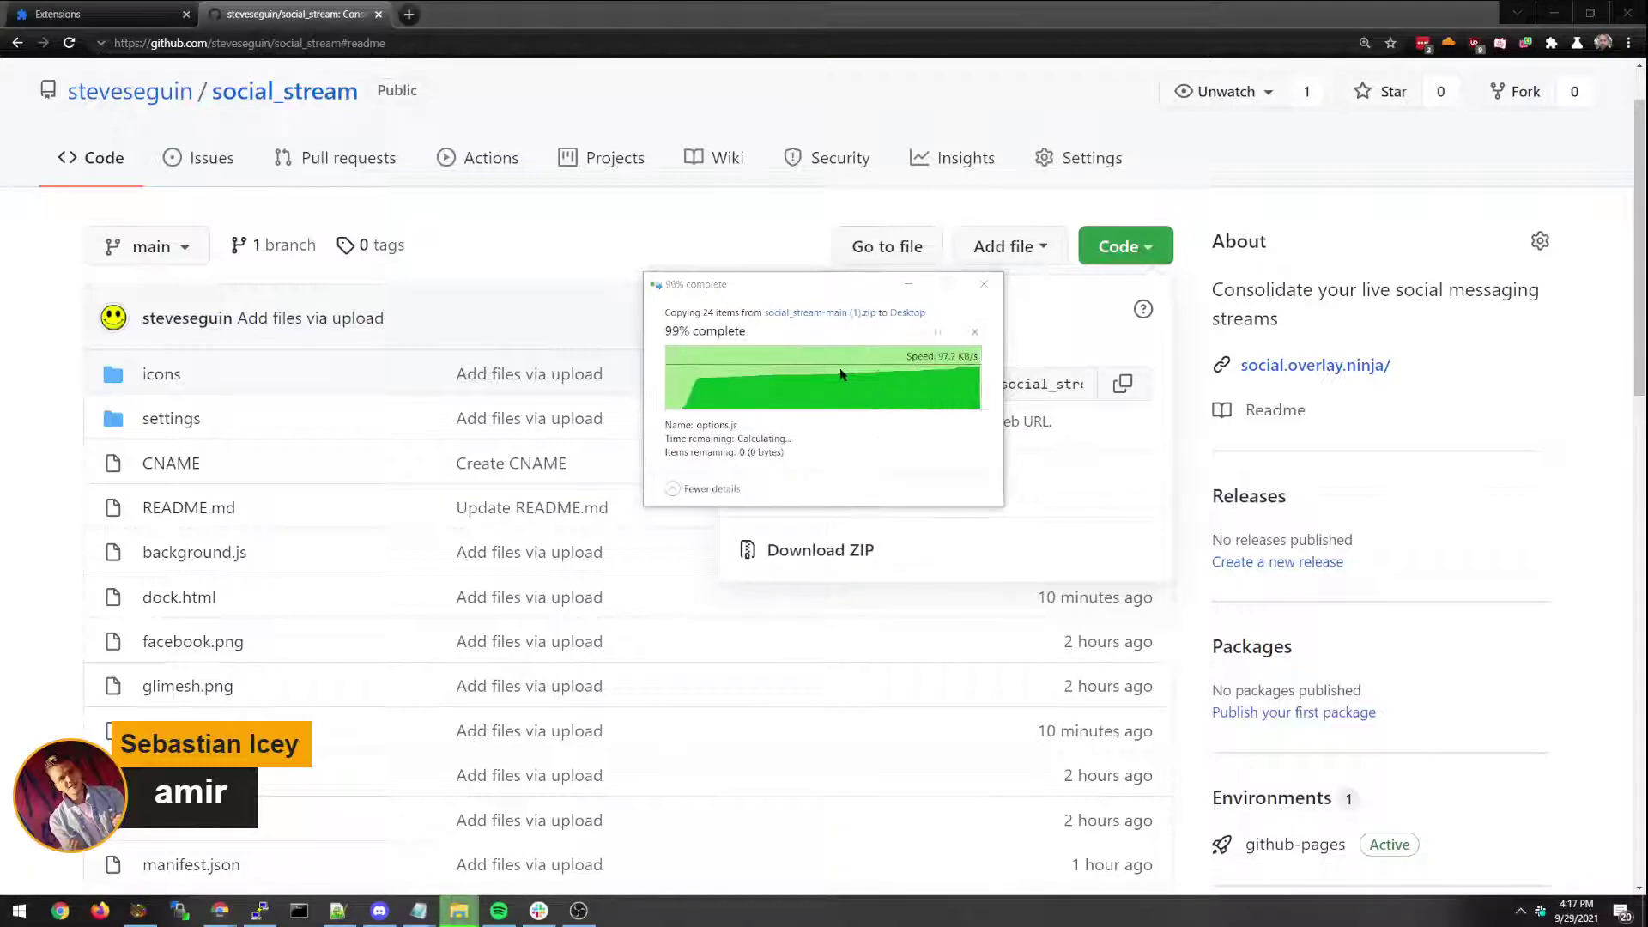
click(107, 8)
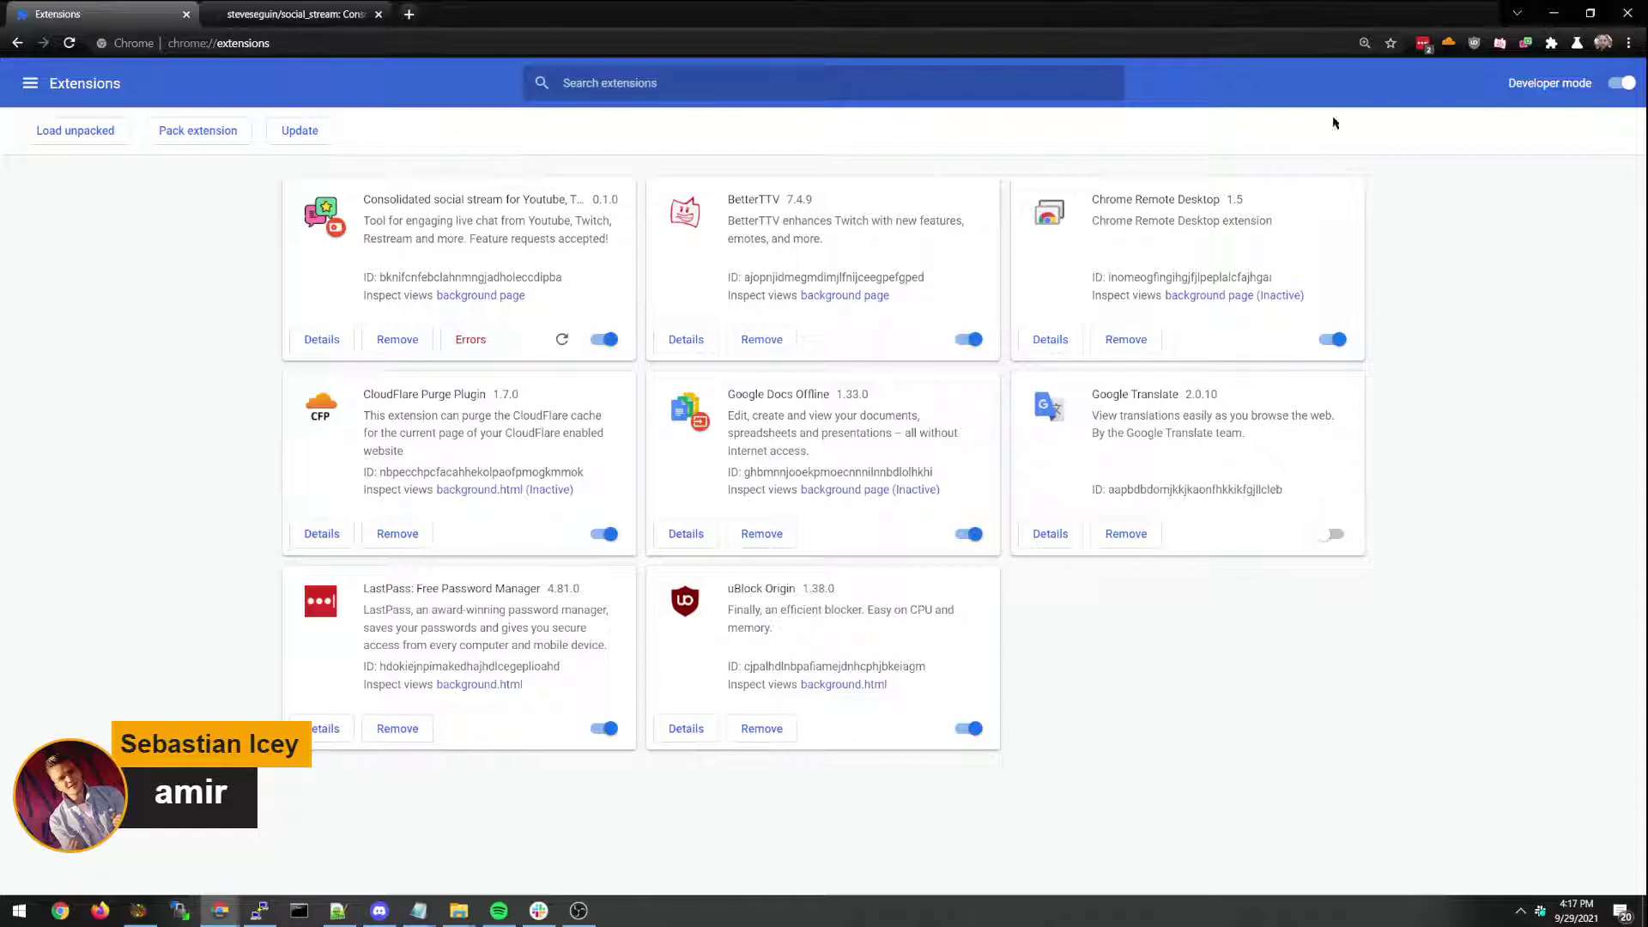
Remove the old Consolidated social stream extension from Chrome.
click(1628, 43)
mouse_move(1494, 271)
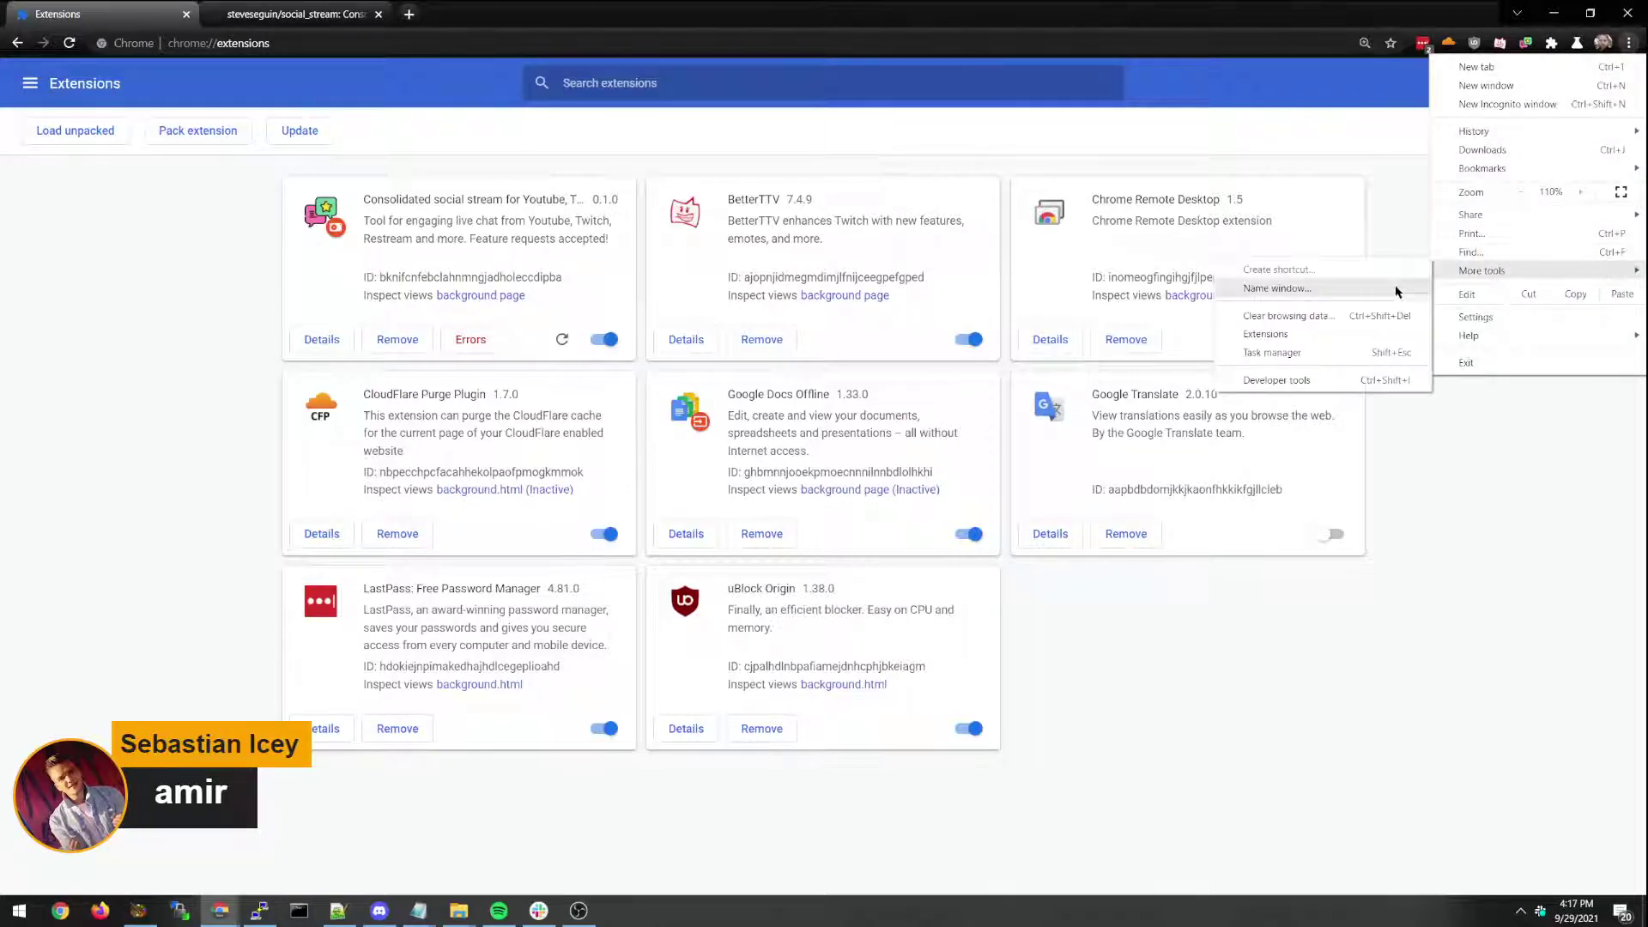
click(1100, 315)
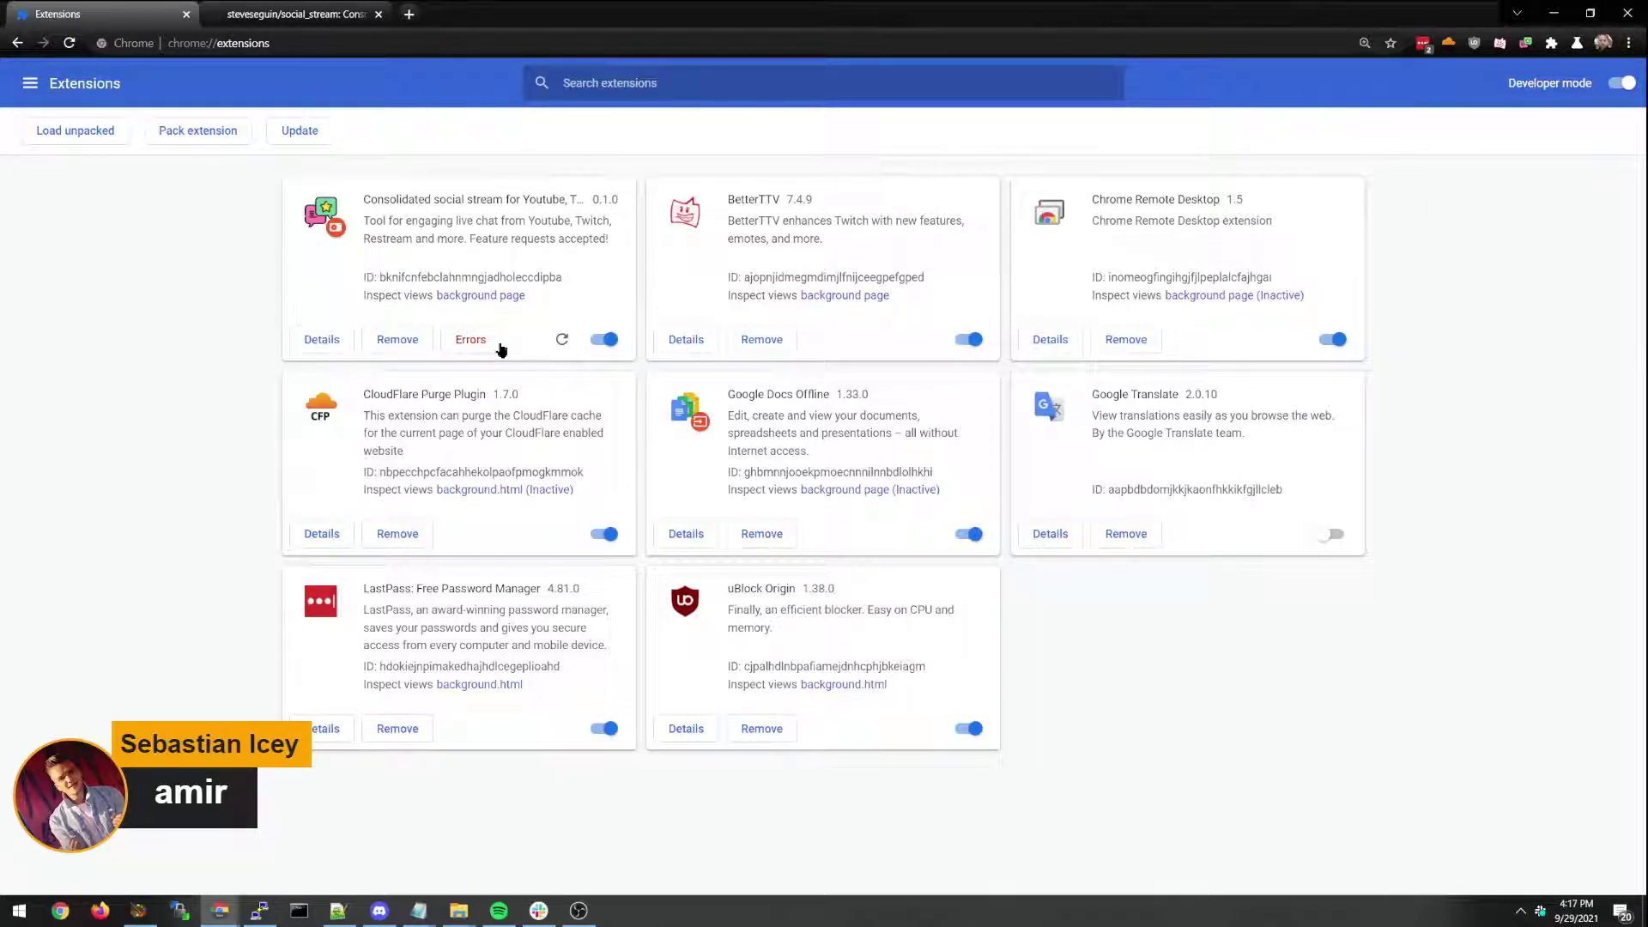
click(398, 340)
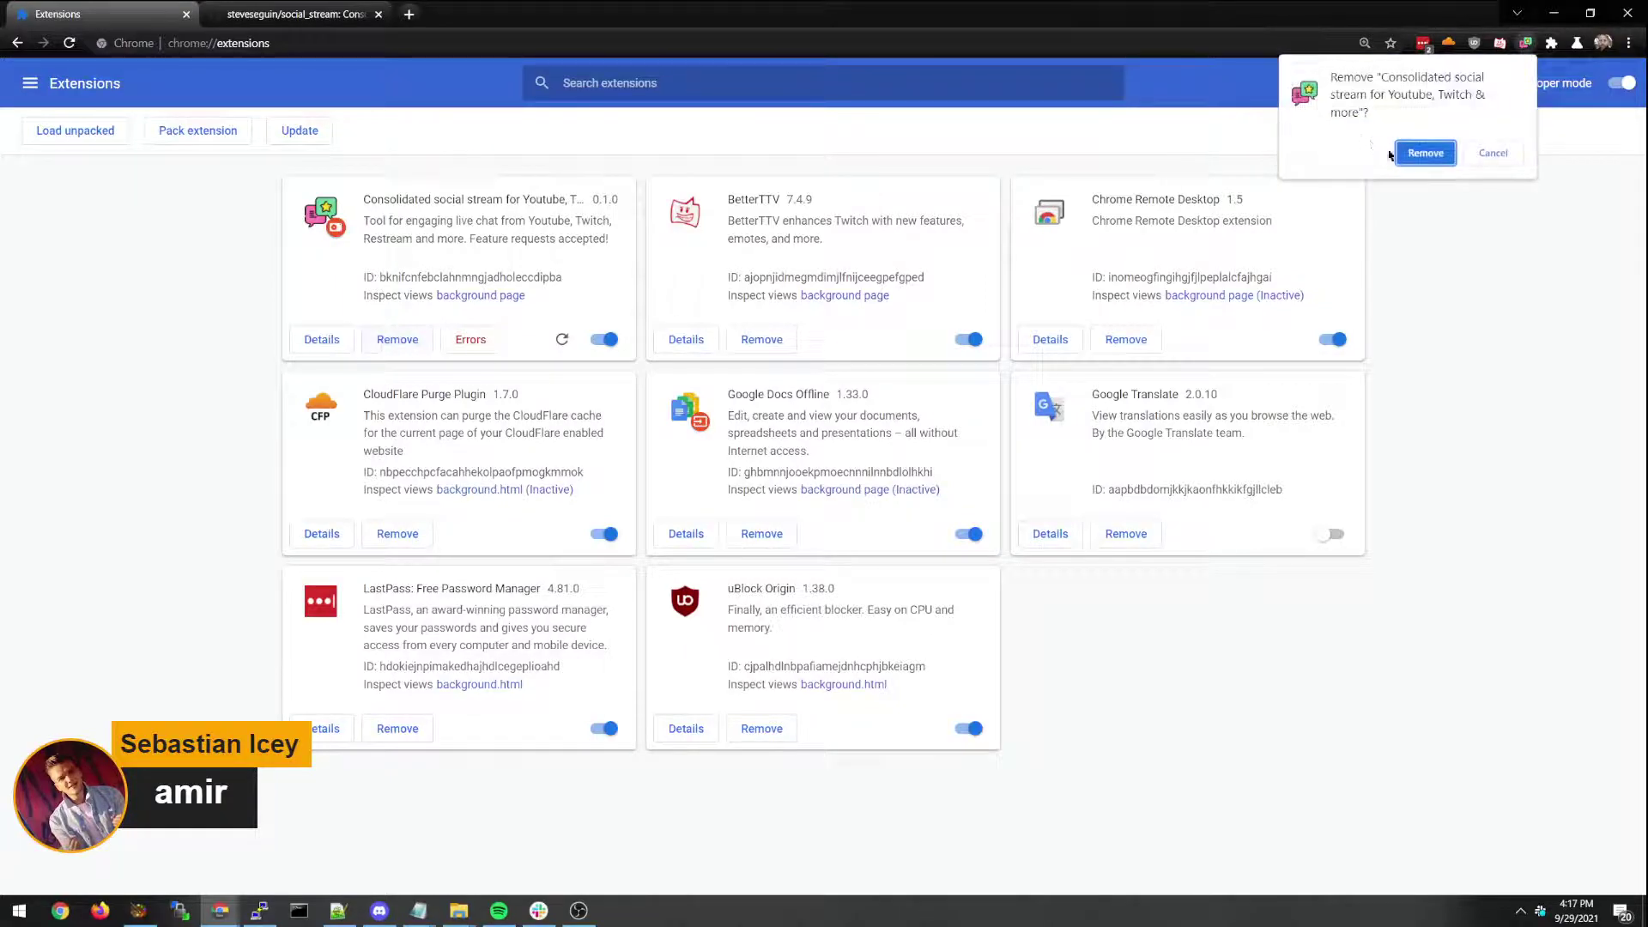
click(1424, 153)
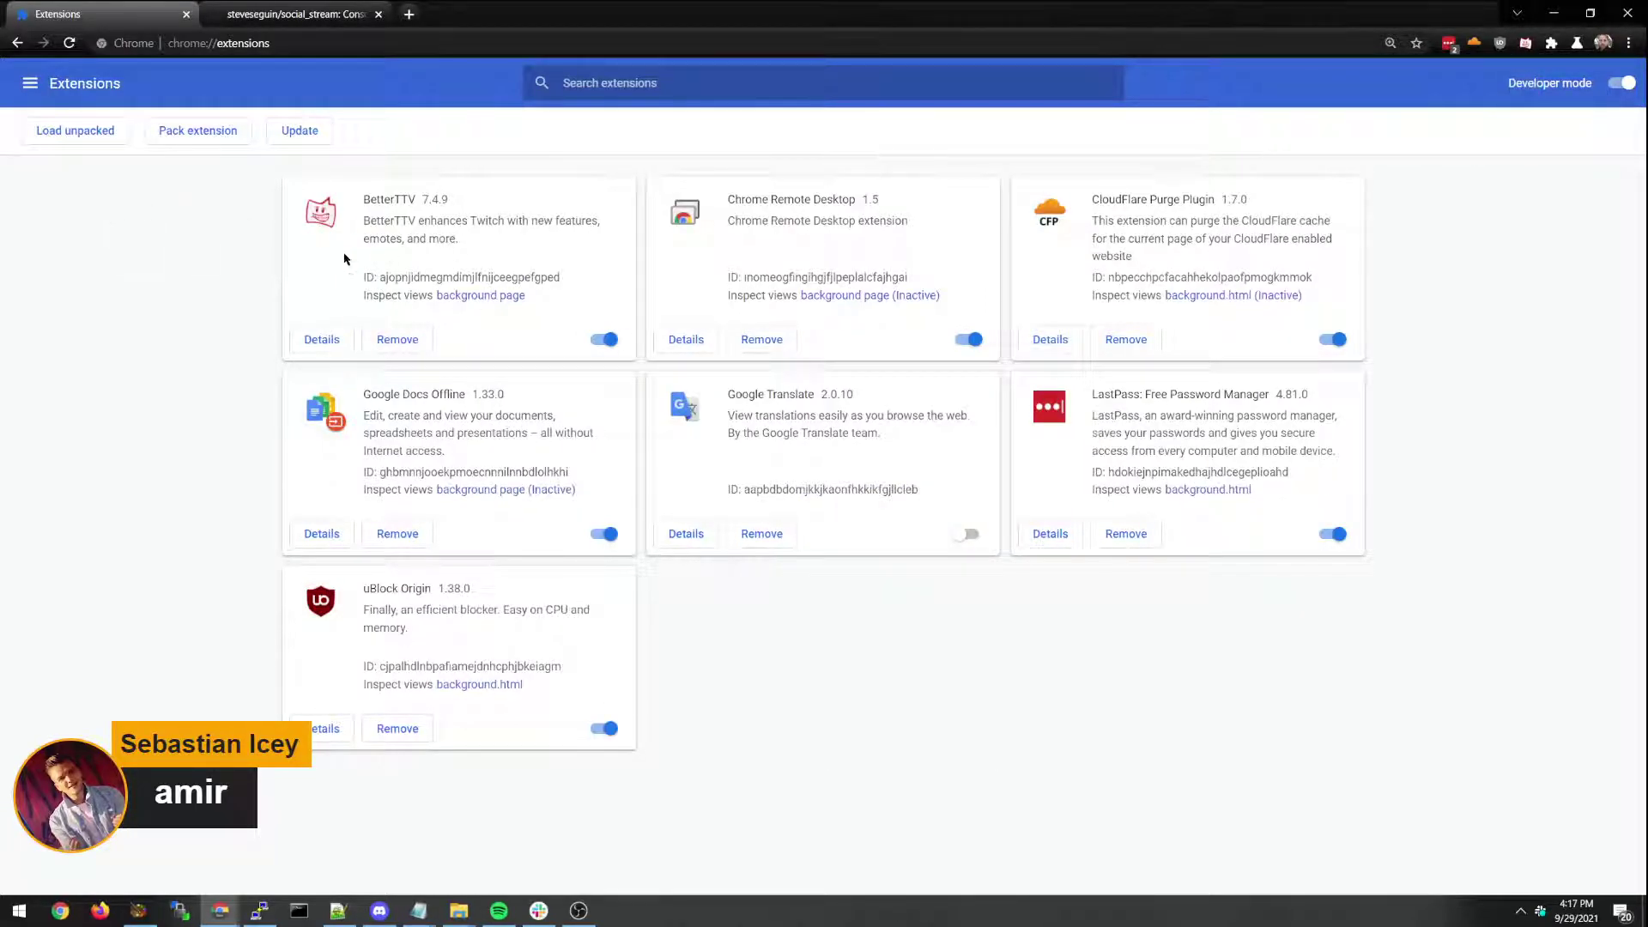
Load the social_stream-main folder as an unpacked extension and bring up the Twitch popout.
click(76, 140)
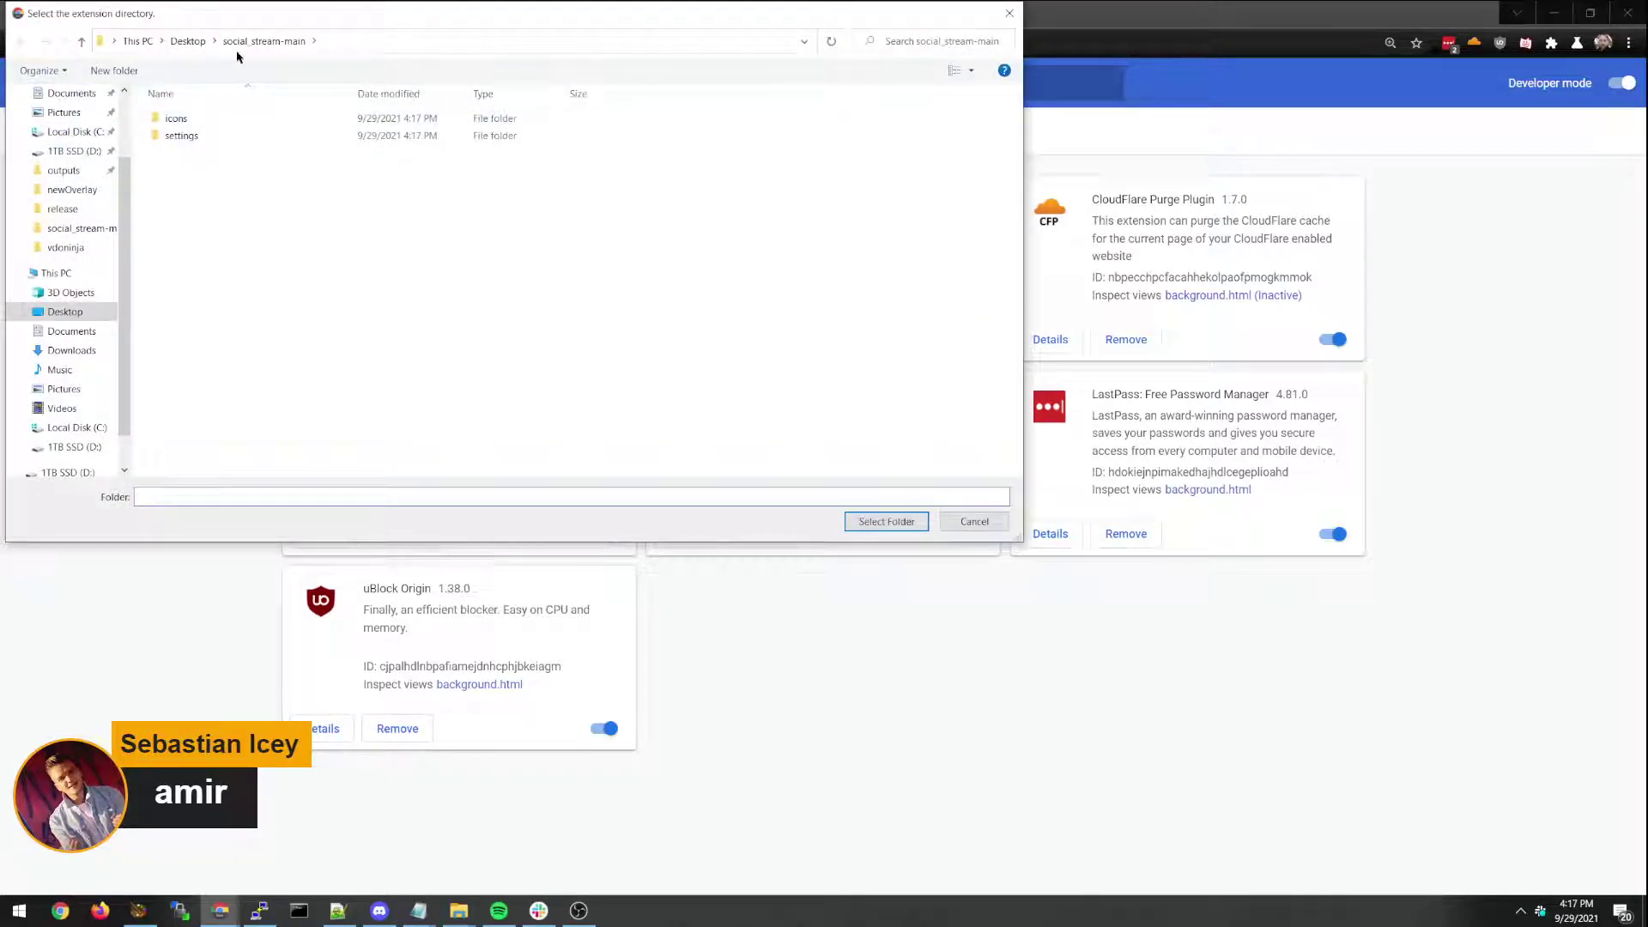
click(877, 520)
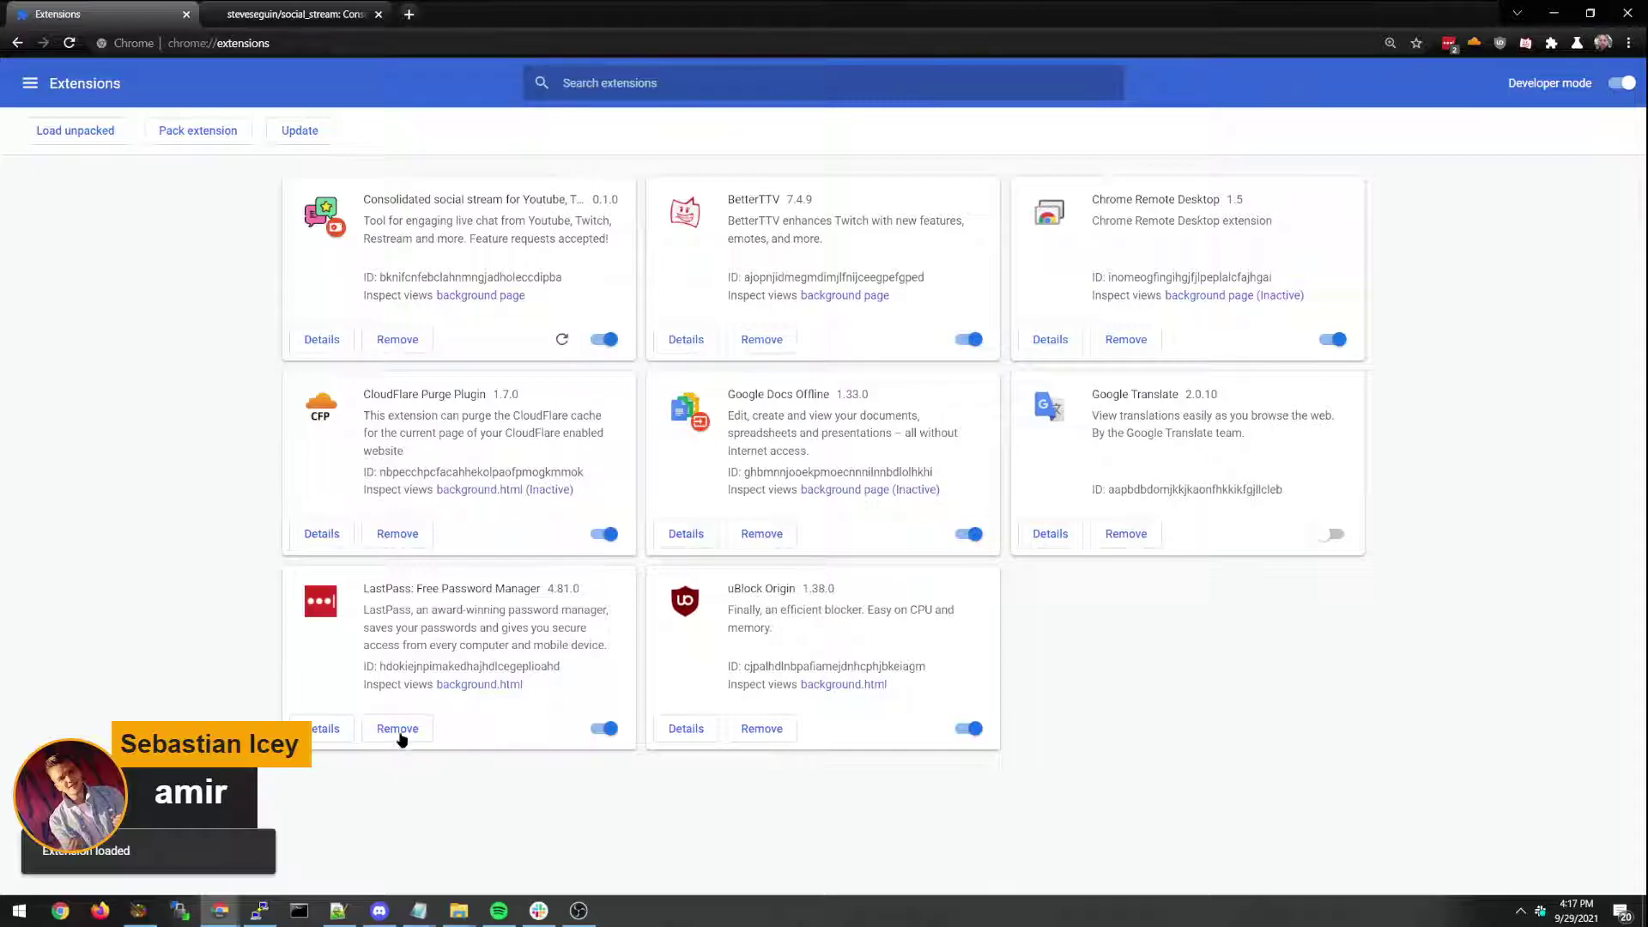
click(220, 910)
Bring the Twitch and YouTube chat popouts forward and move the Twitch popout up-right.
click(281, 837)
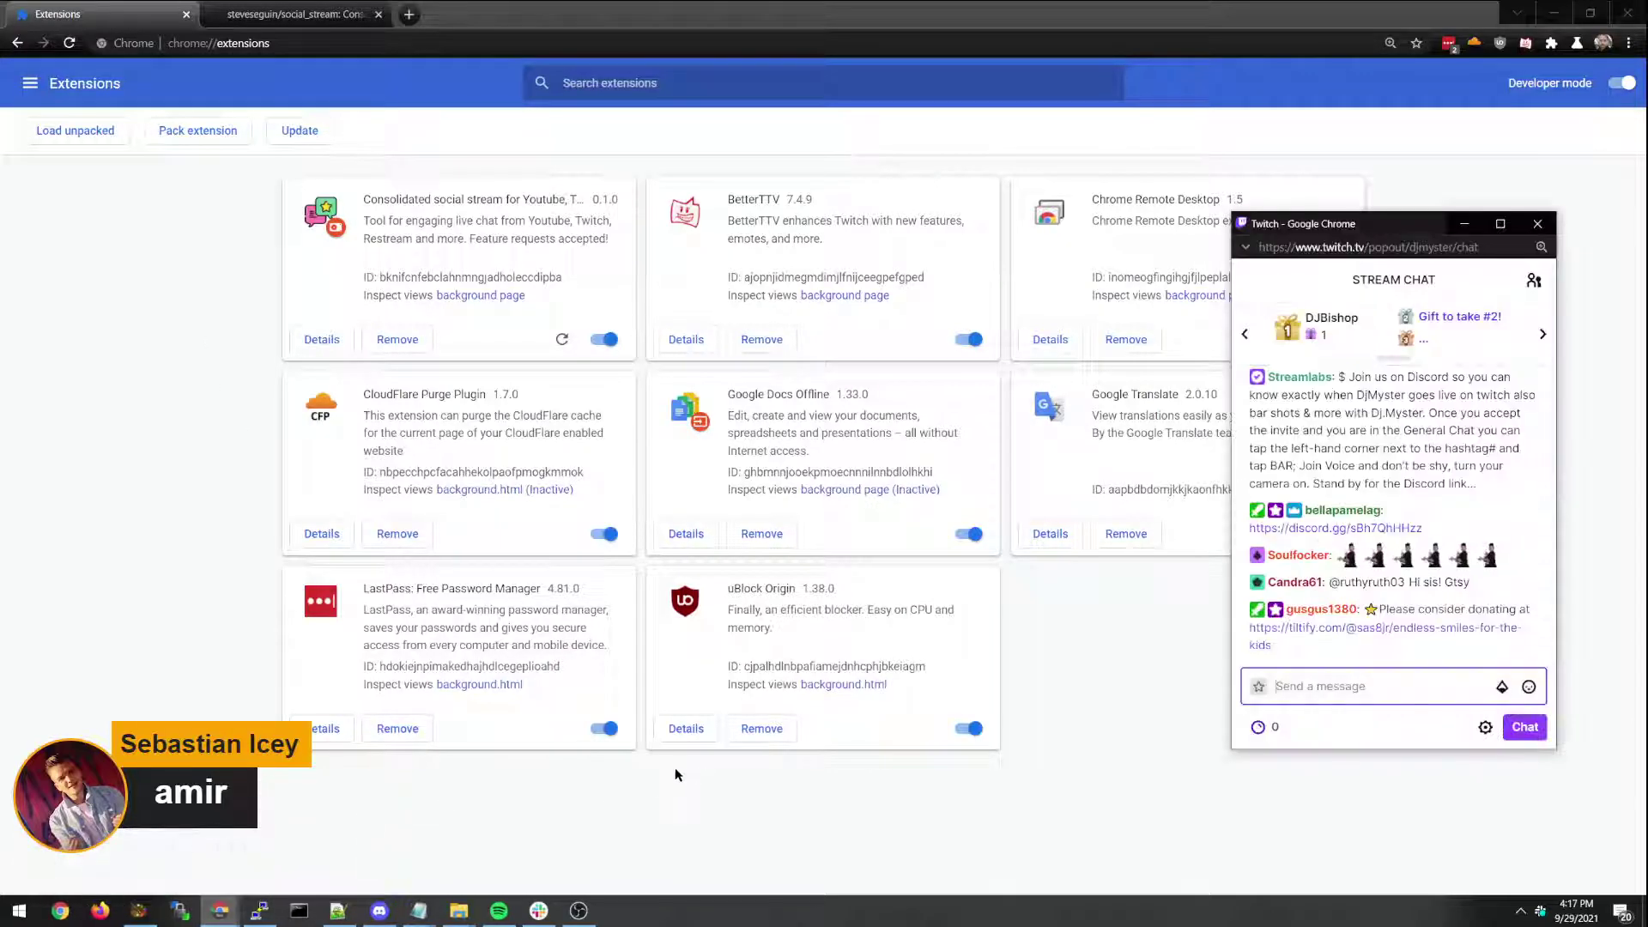
click(220, 910)
click(352, 850)
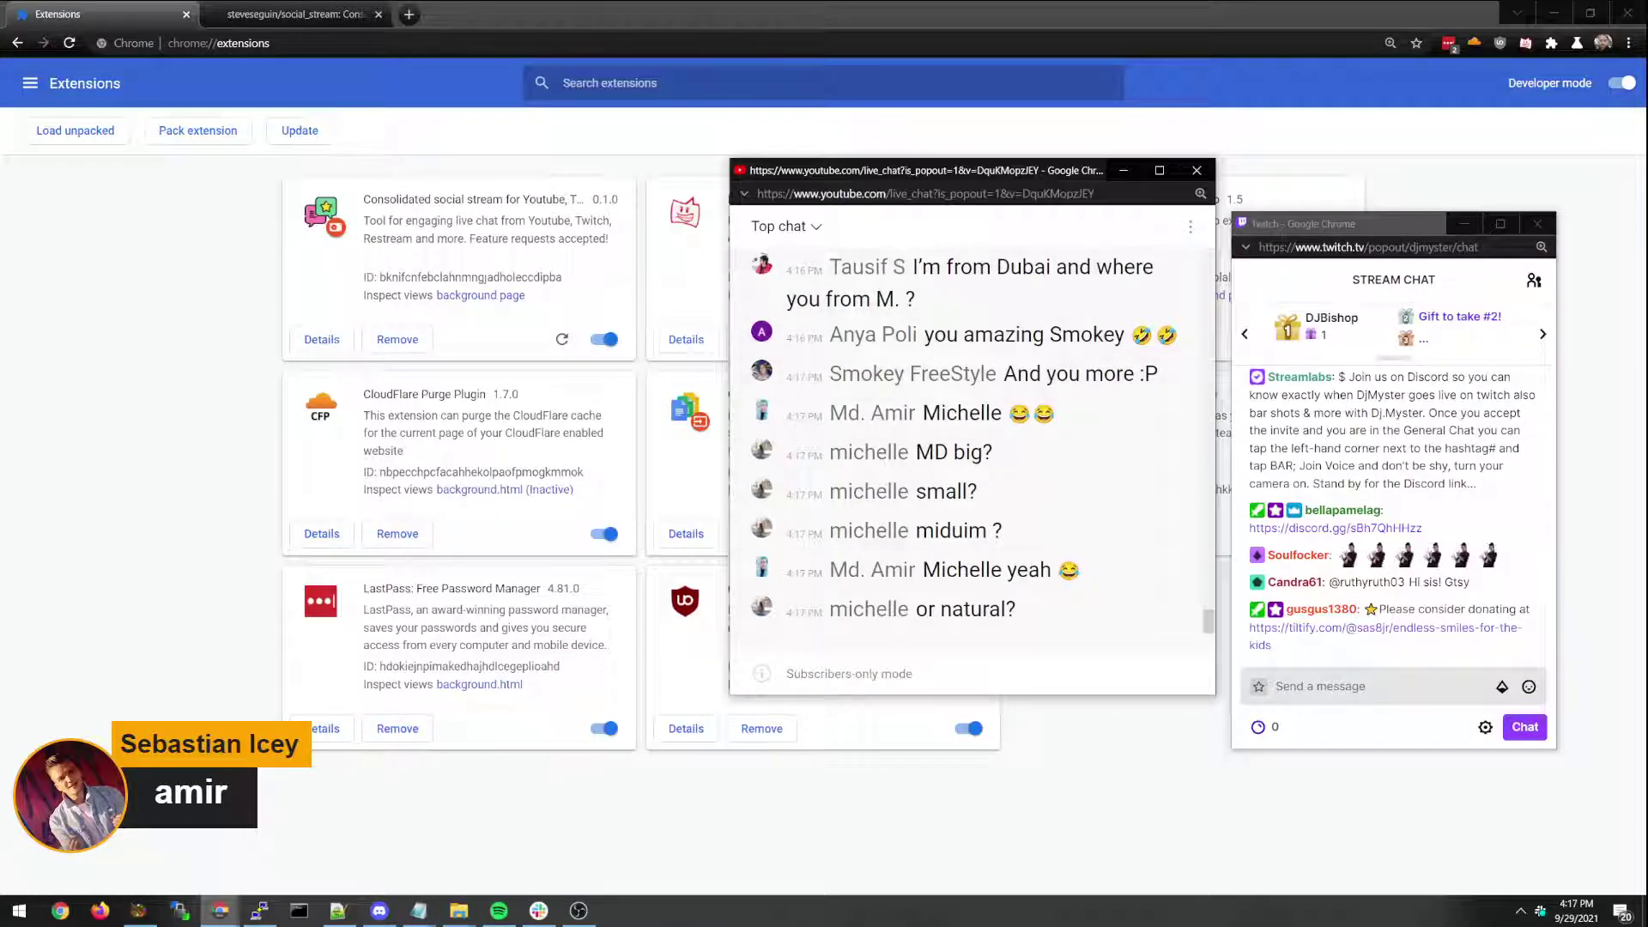
drag(1384, 223, 1413, 182)
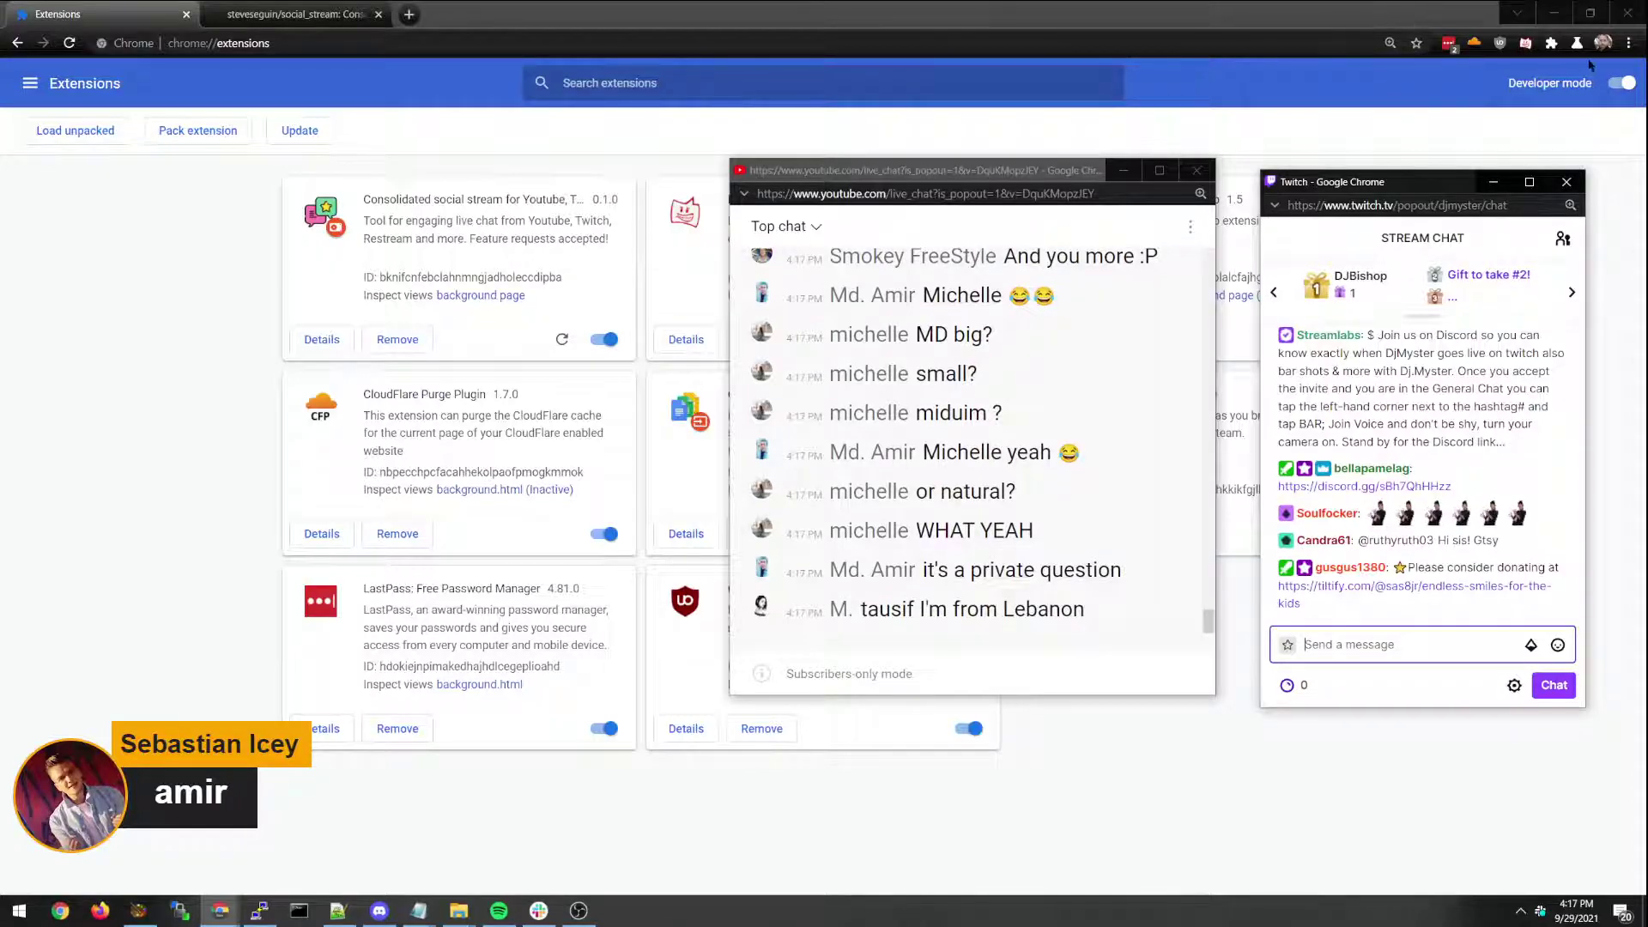
Pin the Consolidated social stream extension to the Chrome toolbar.
click(1551, 43)
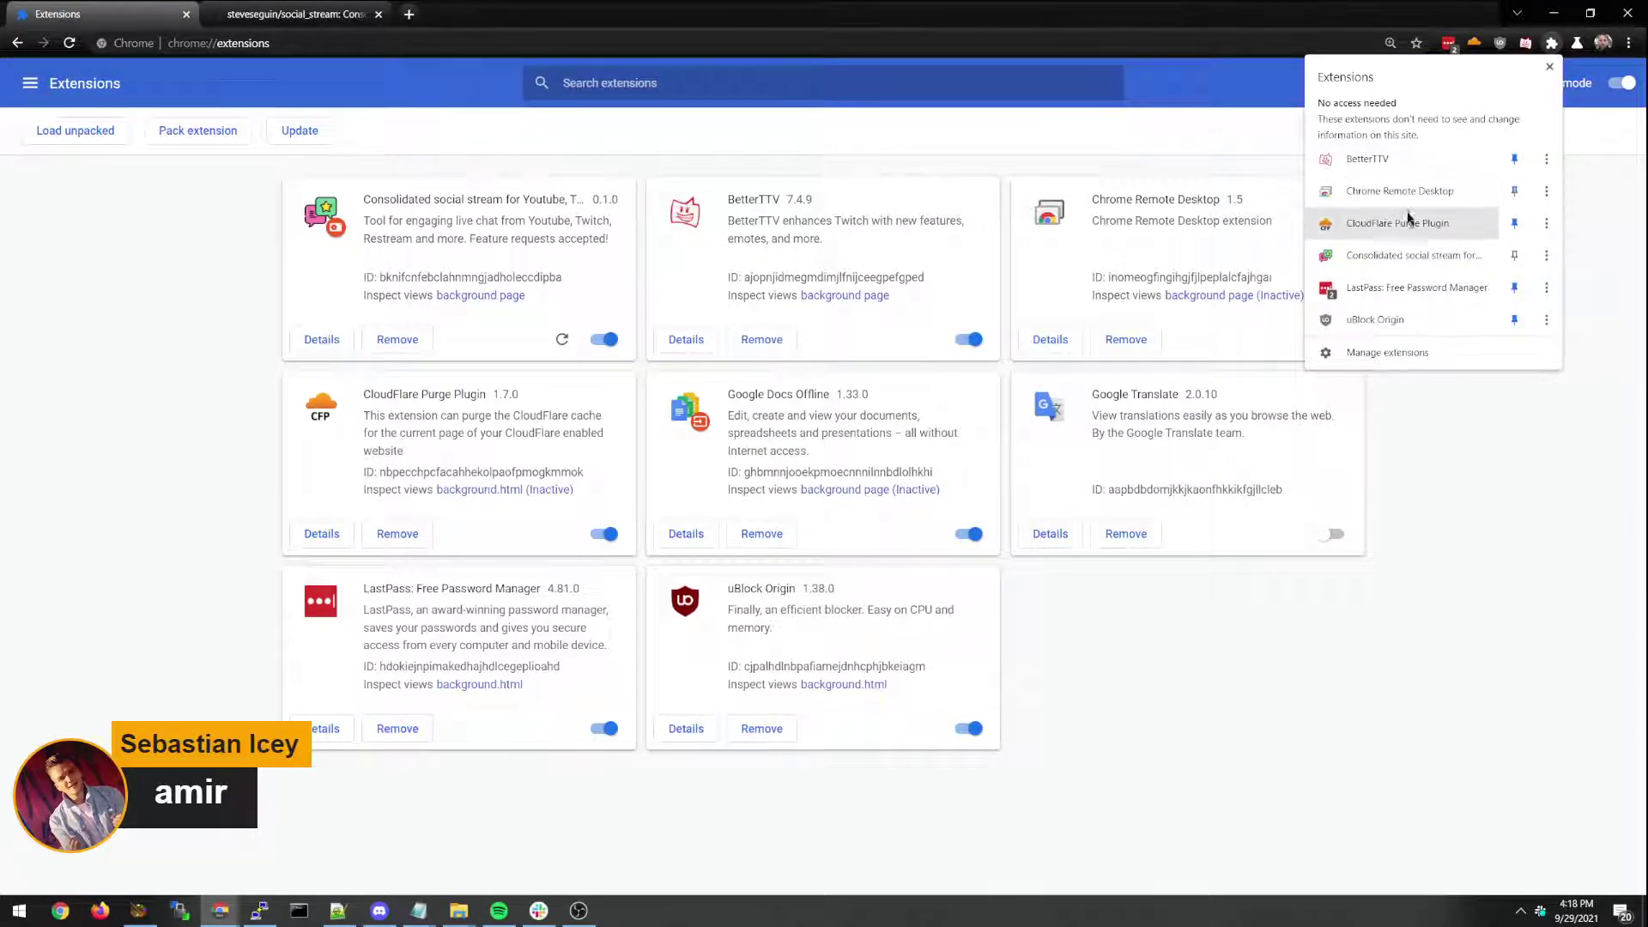
click(1514, 255)
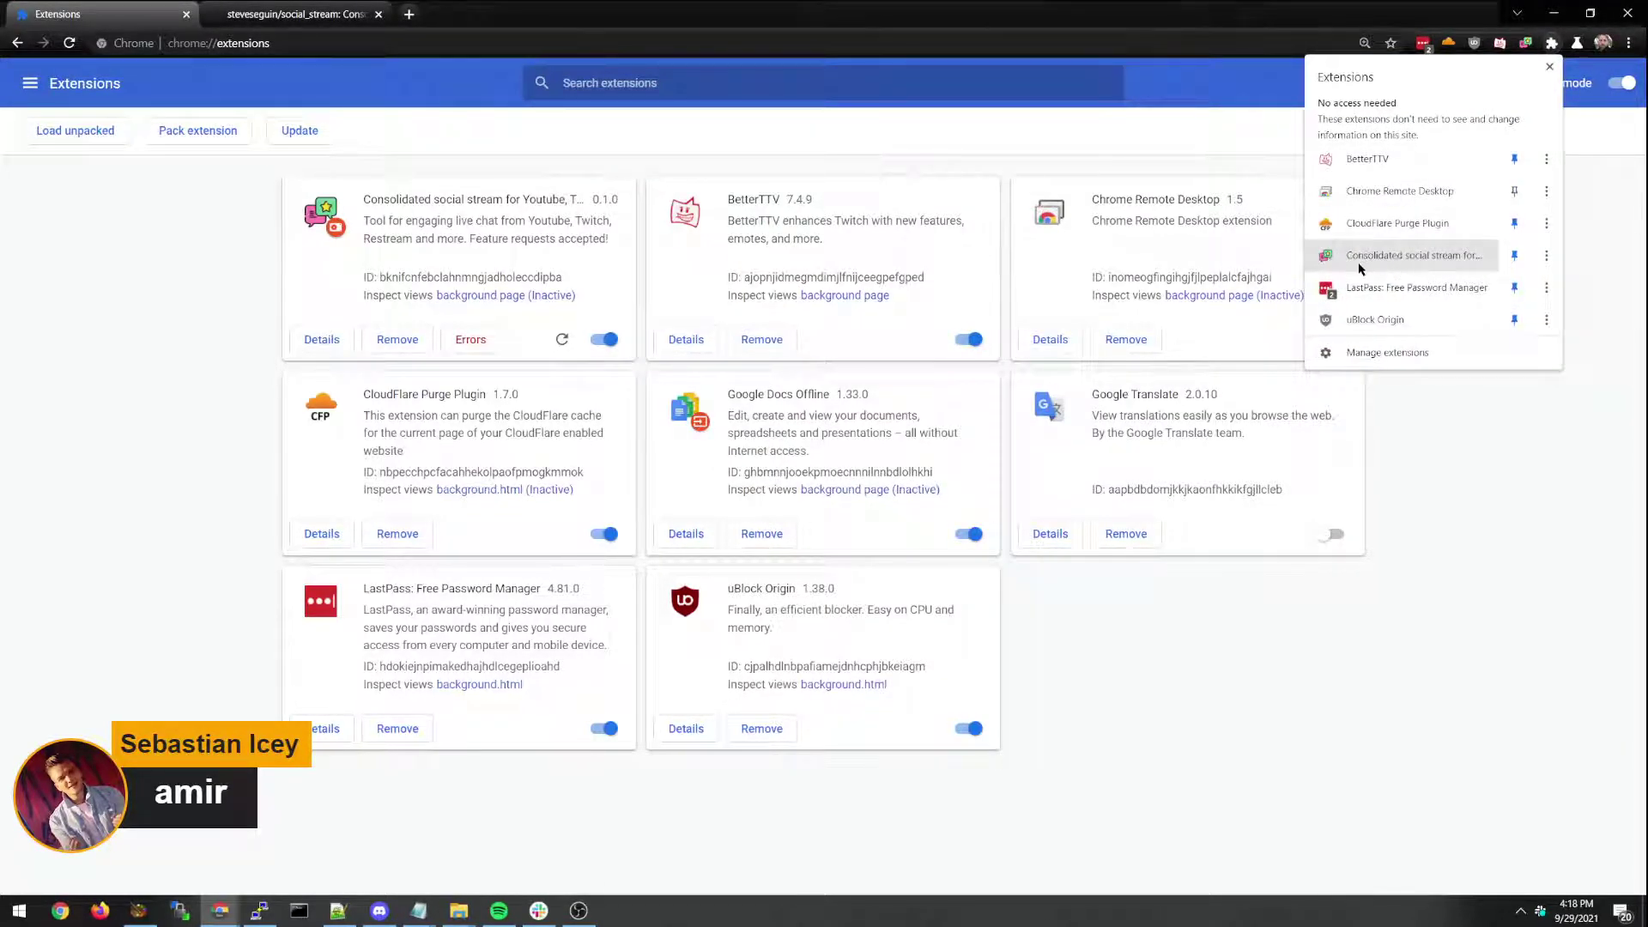
click(1439, 425)
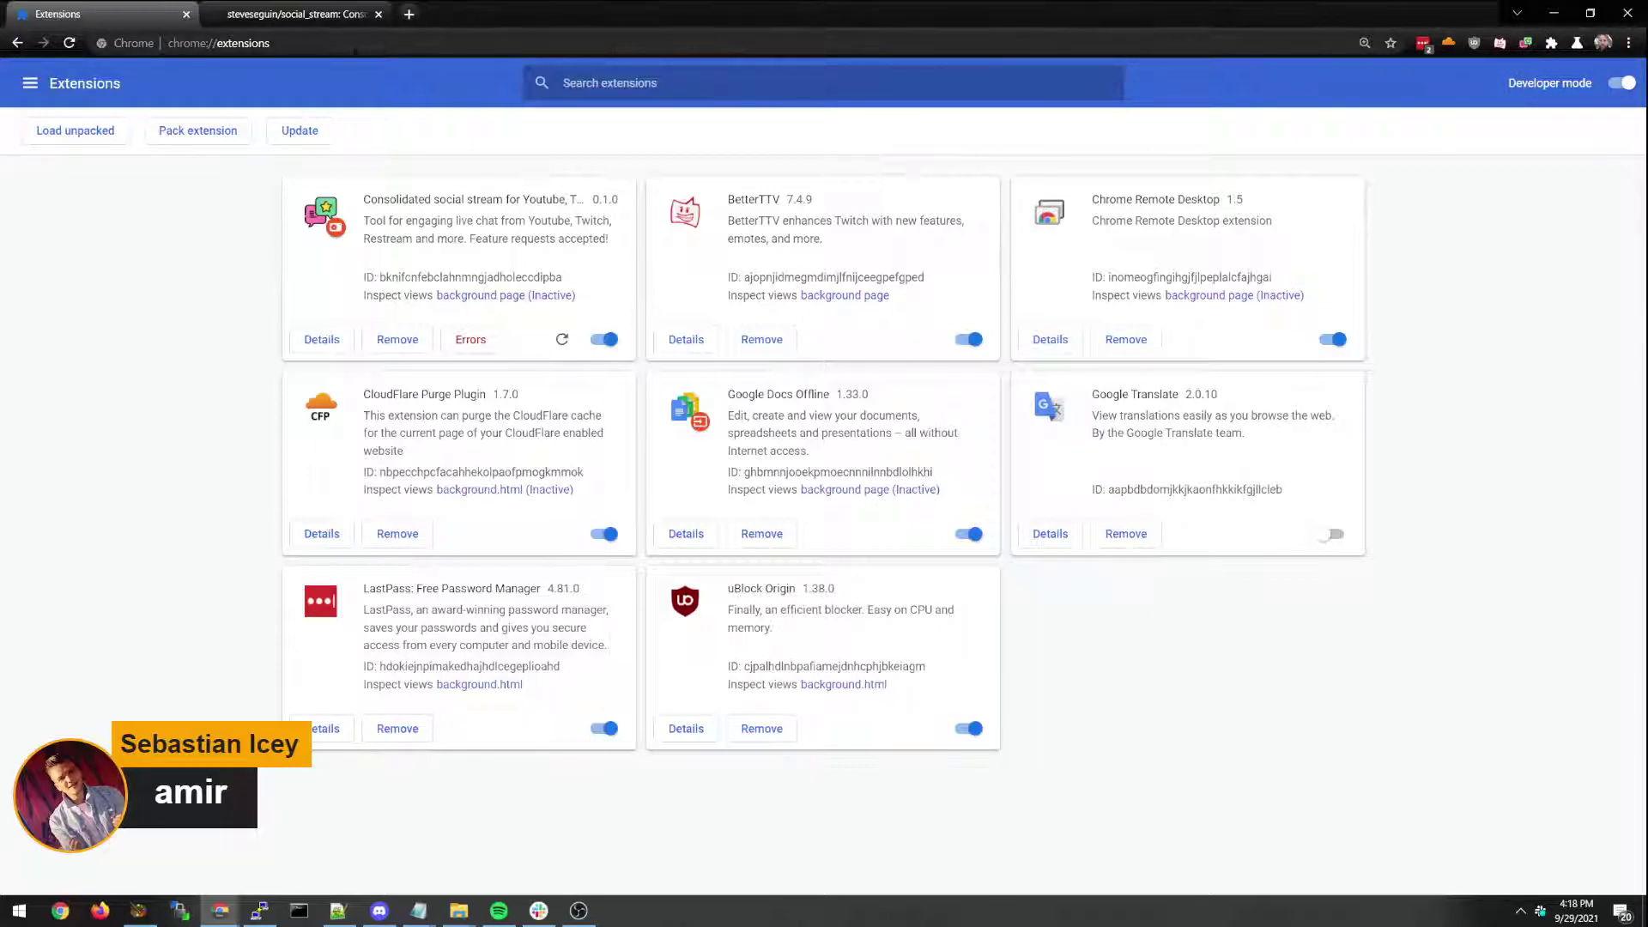
Enable chat-data streaming in the extension popup and select its dock.html link.
click(1526, 43)
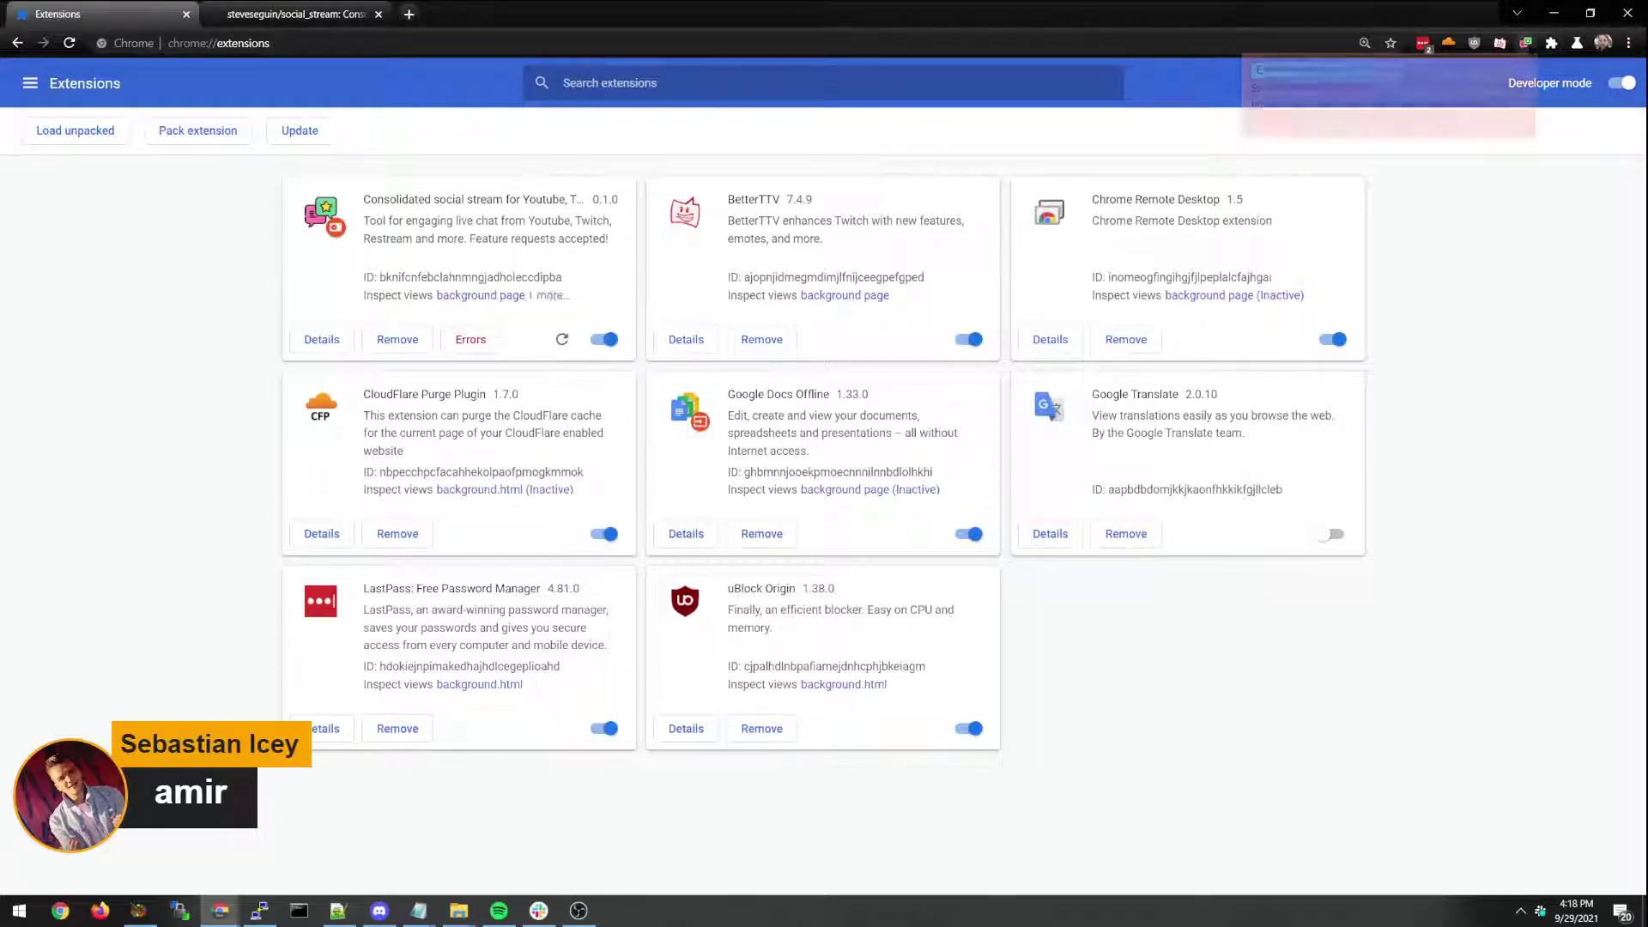
click(1301, 73)
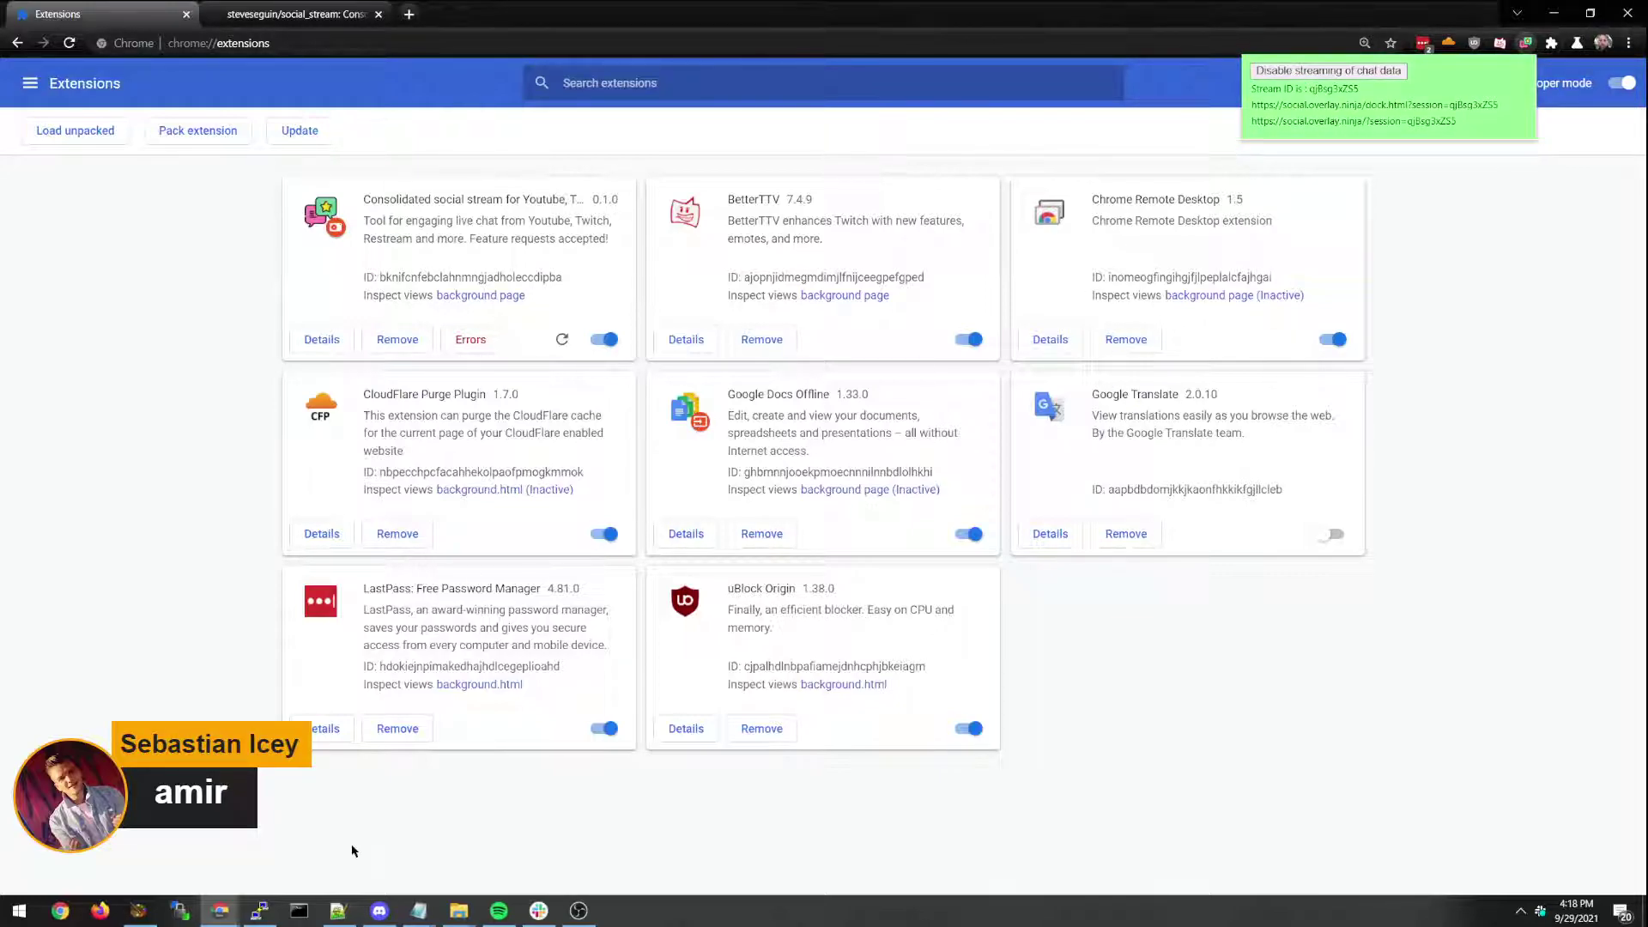
mouse_move(231, 911)
click(260, 854)
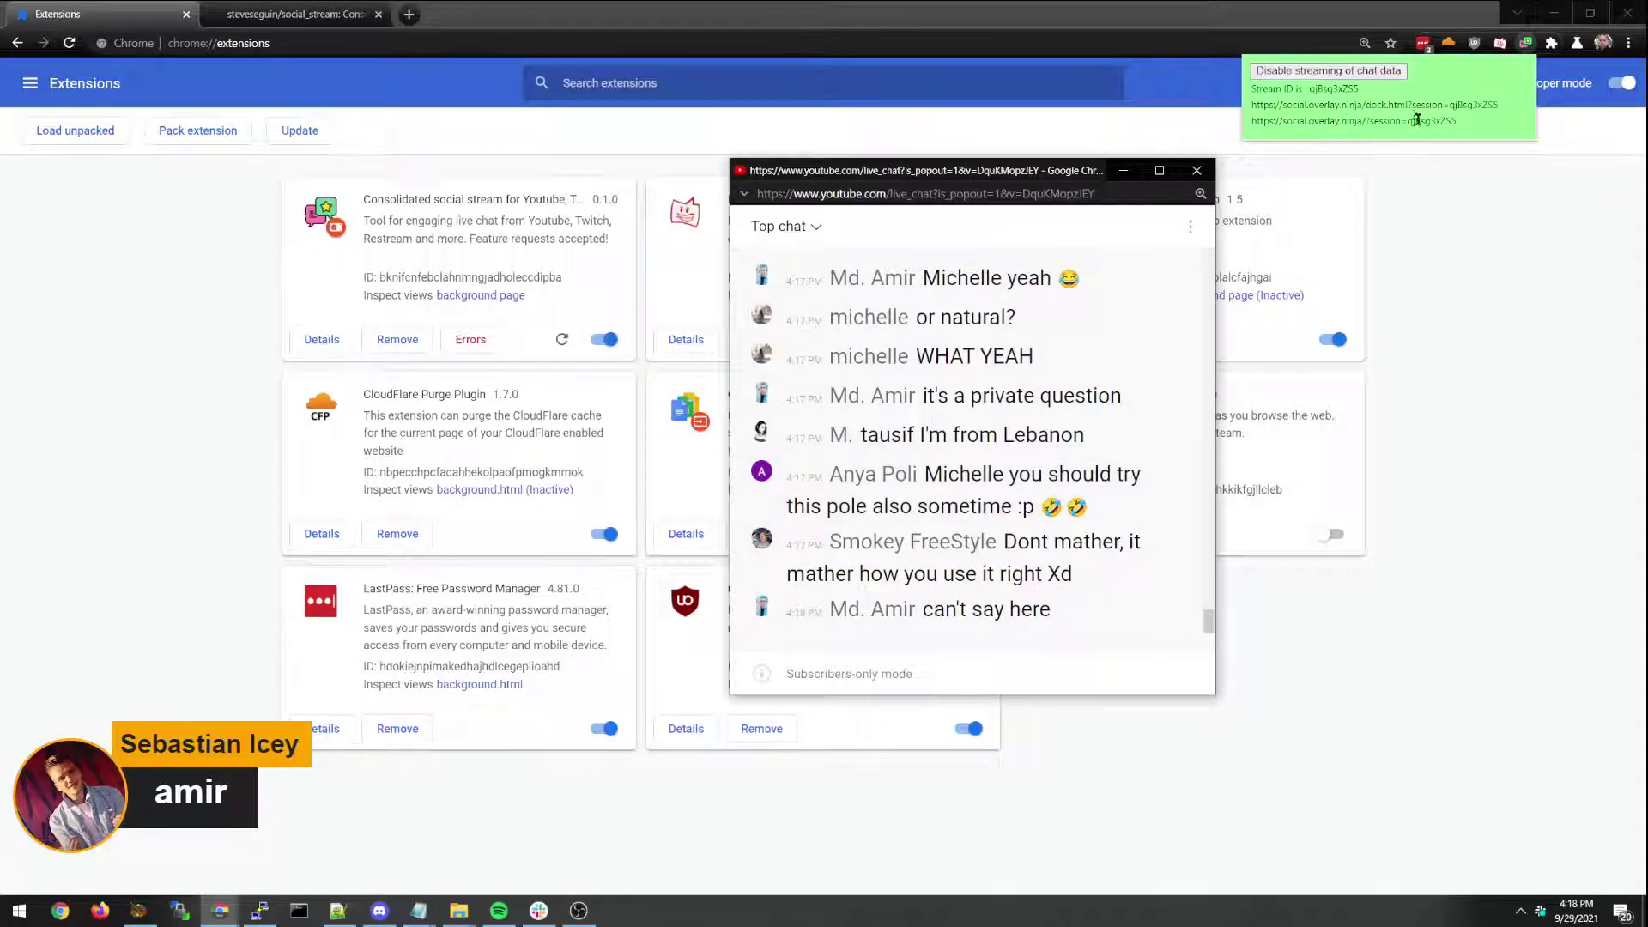
drag(1495, 109, 1252, 104)
key(ctrl+c)
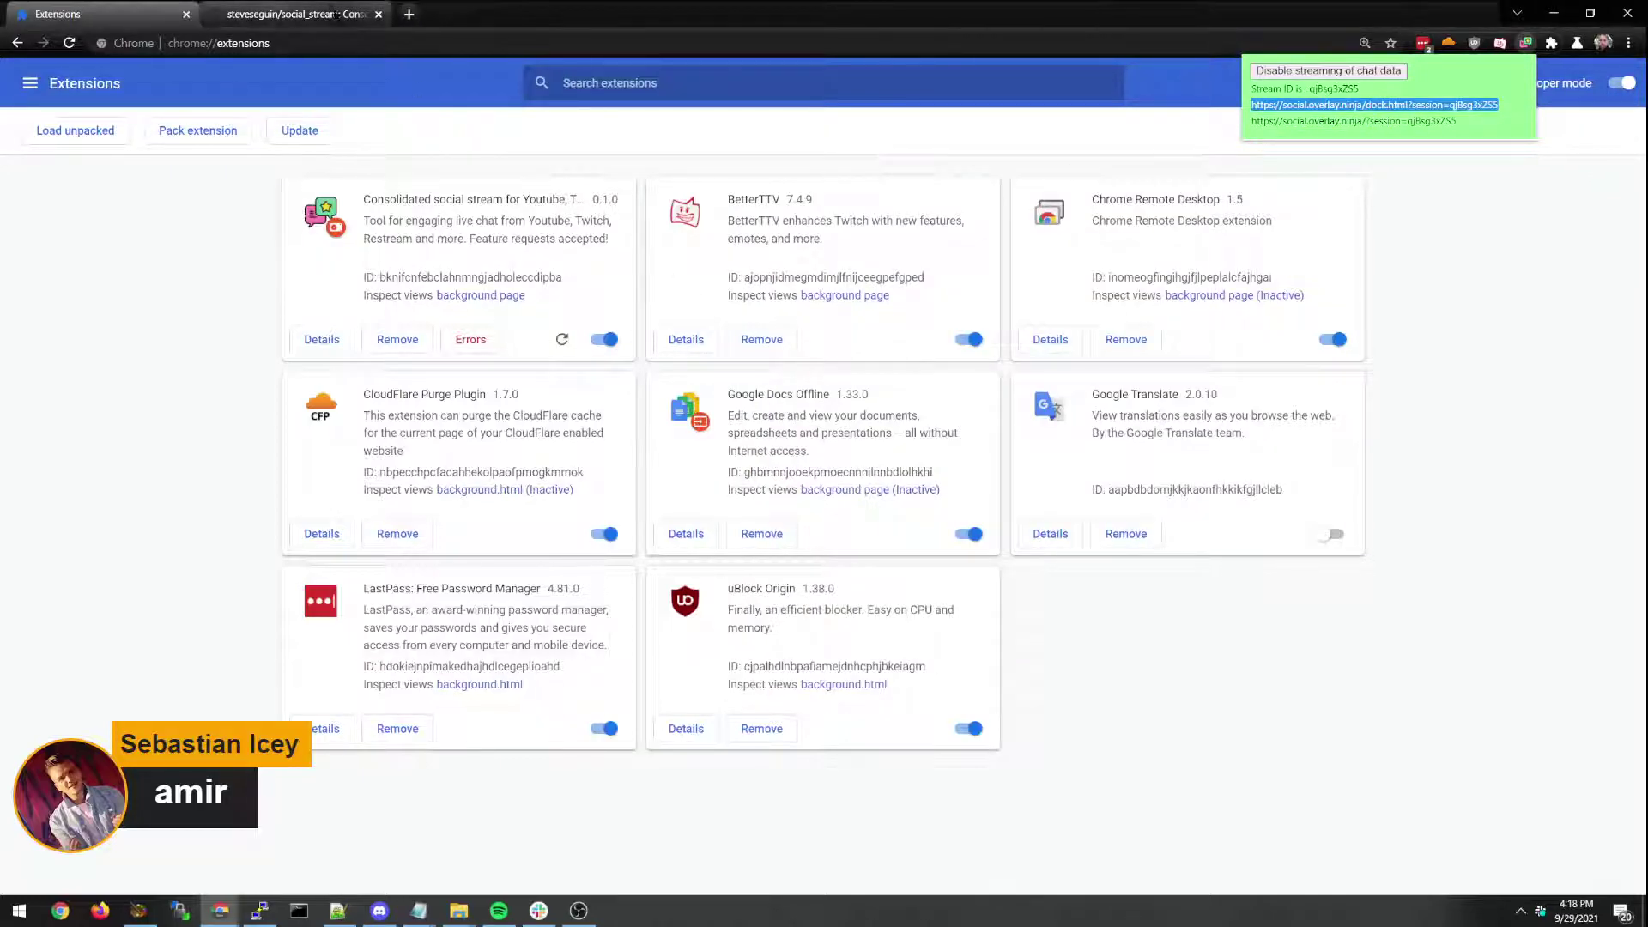
Open the pasted dock page link in a new tab, removing the stray trailing backslash.
click(409, 14)
key(ctrl+v)
key(Return)
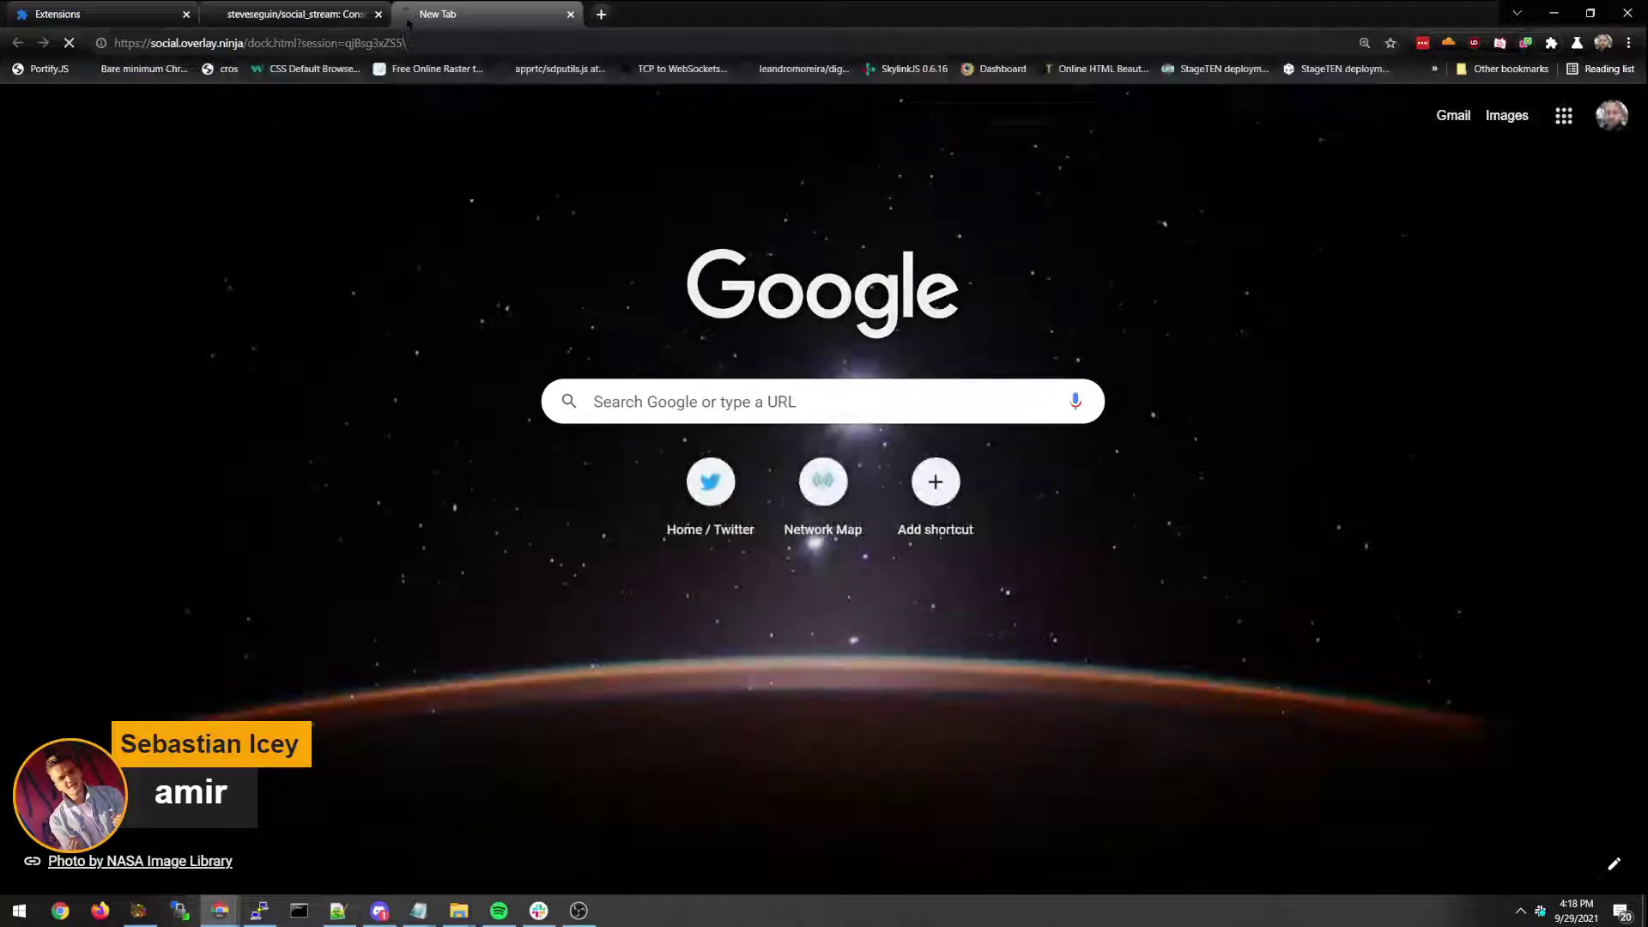
click(410, 43)
key(BackSpace)
key(Return)
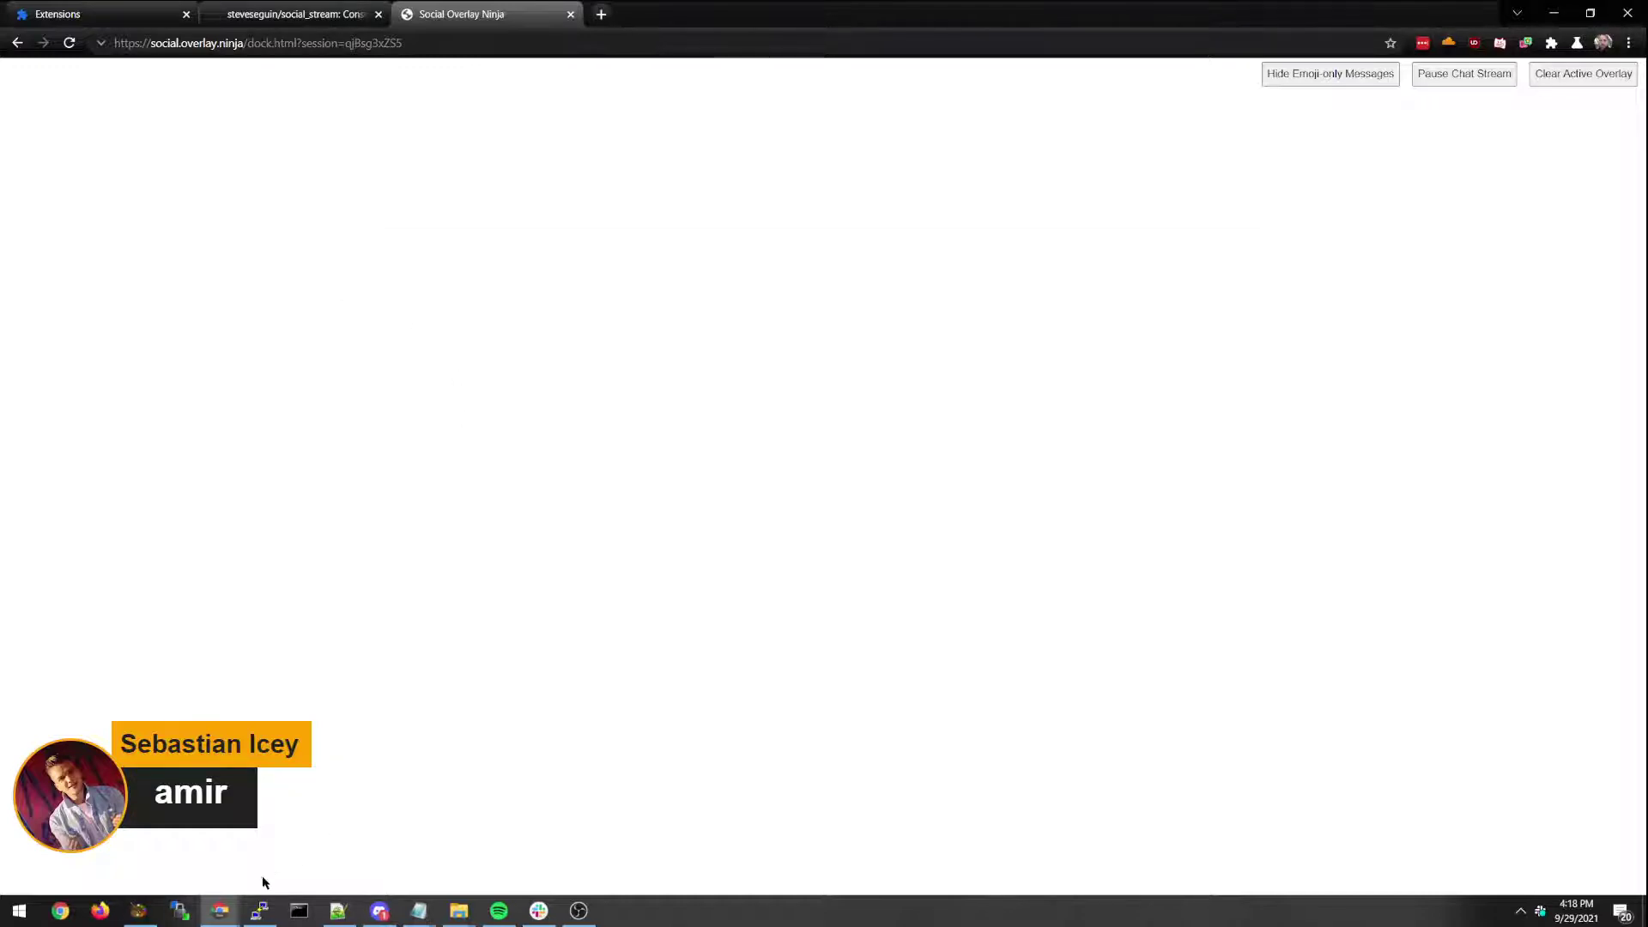
Reload the Twitch chat popout with F5 and open the social stream extension popup.
mouse_move(259, 908)
click(326, 846)
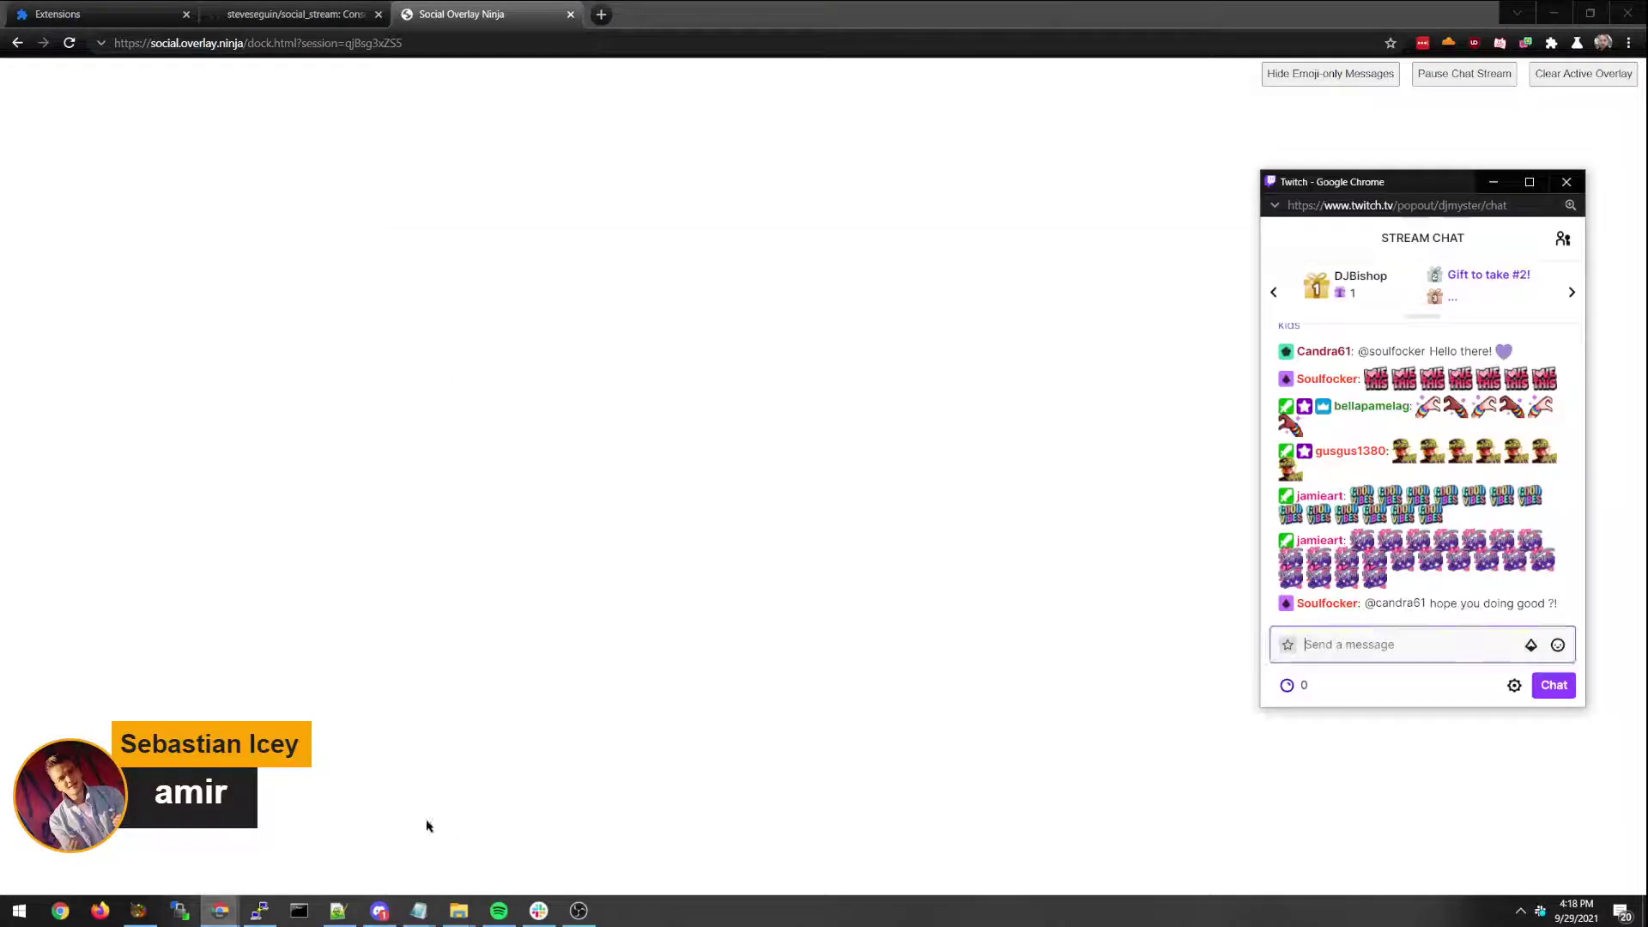
click(343, 850)
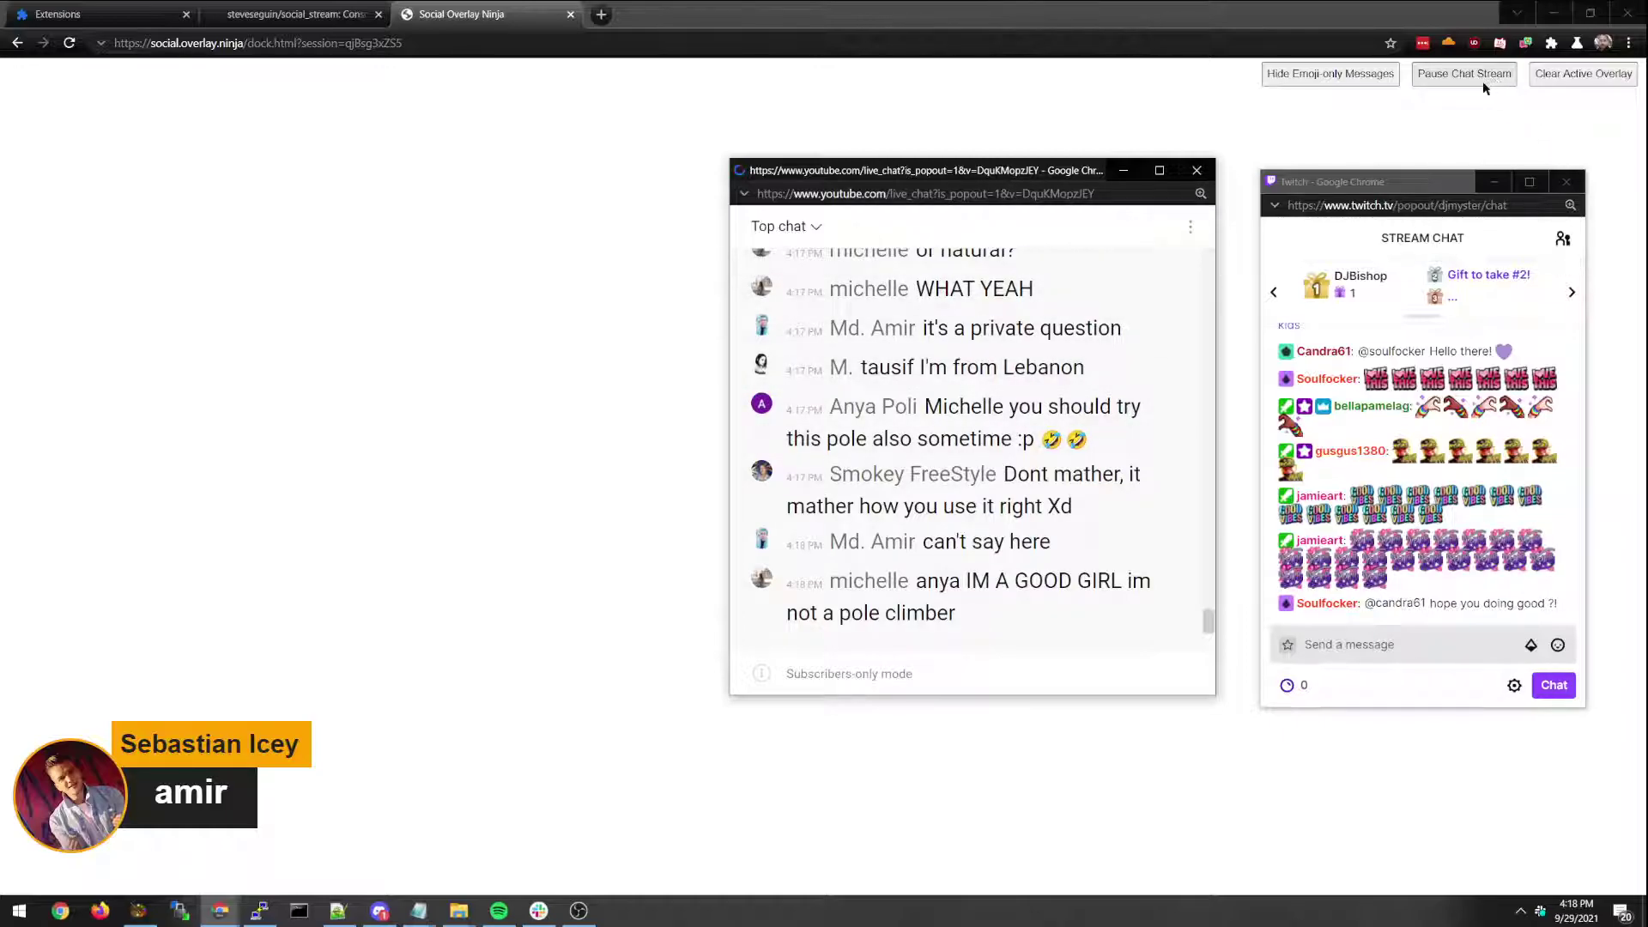
click(1395, 280)
key(F5)
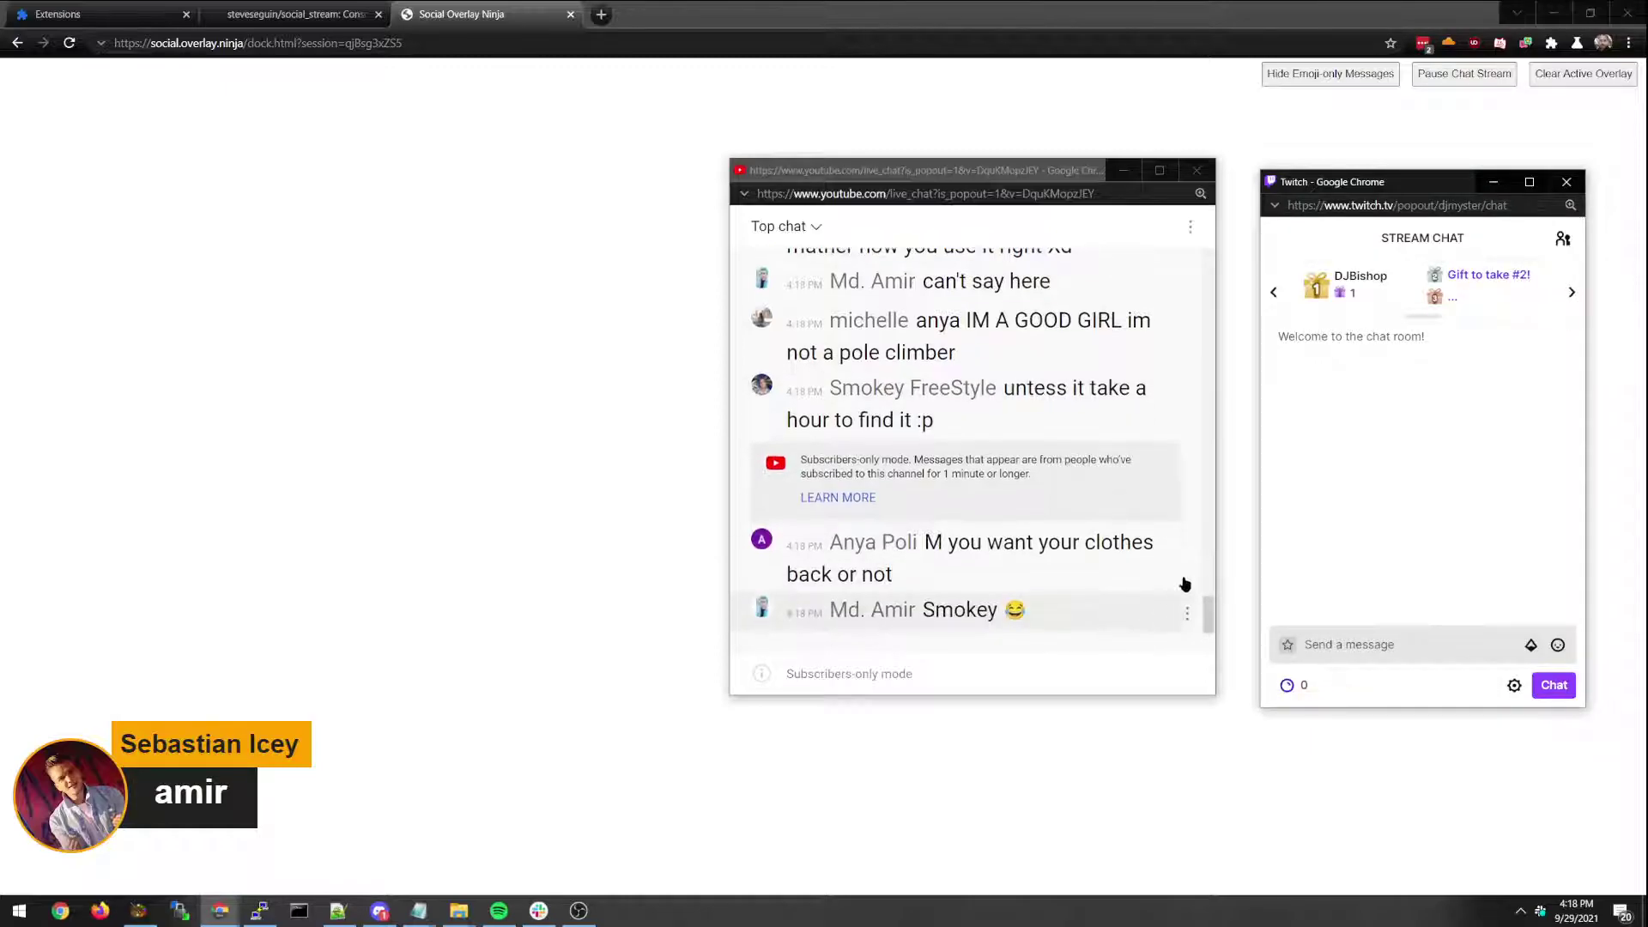
click(1525, 42)
Re-enable chat-data streaming and compare the YouTube and Twitch popouts against the dock page.
click(1328, 72)
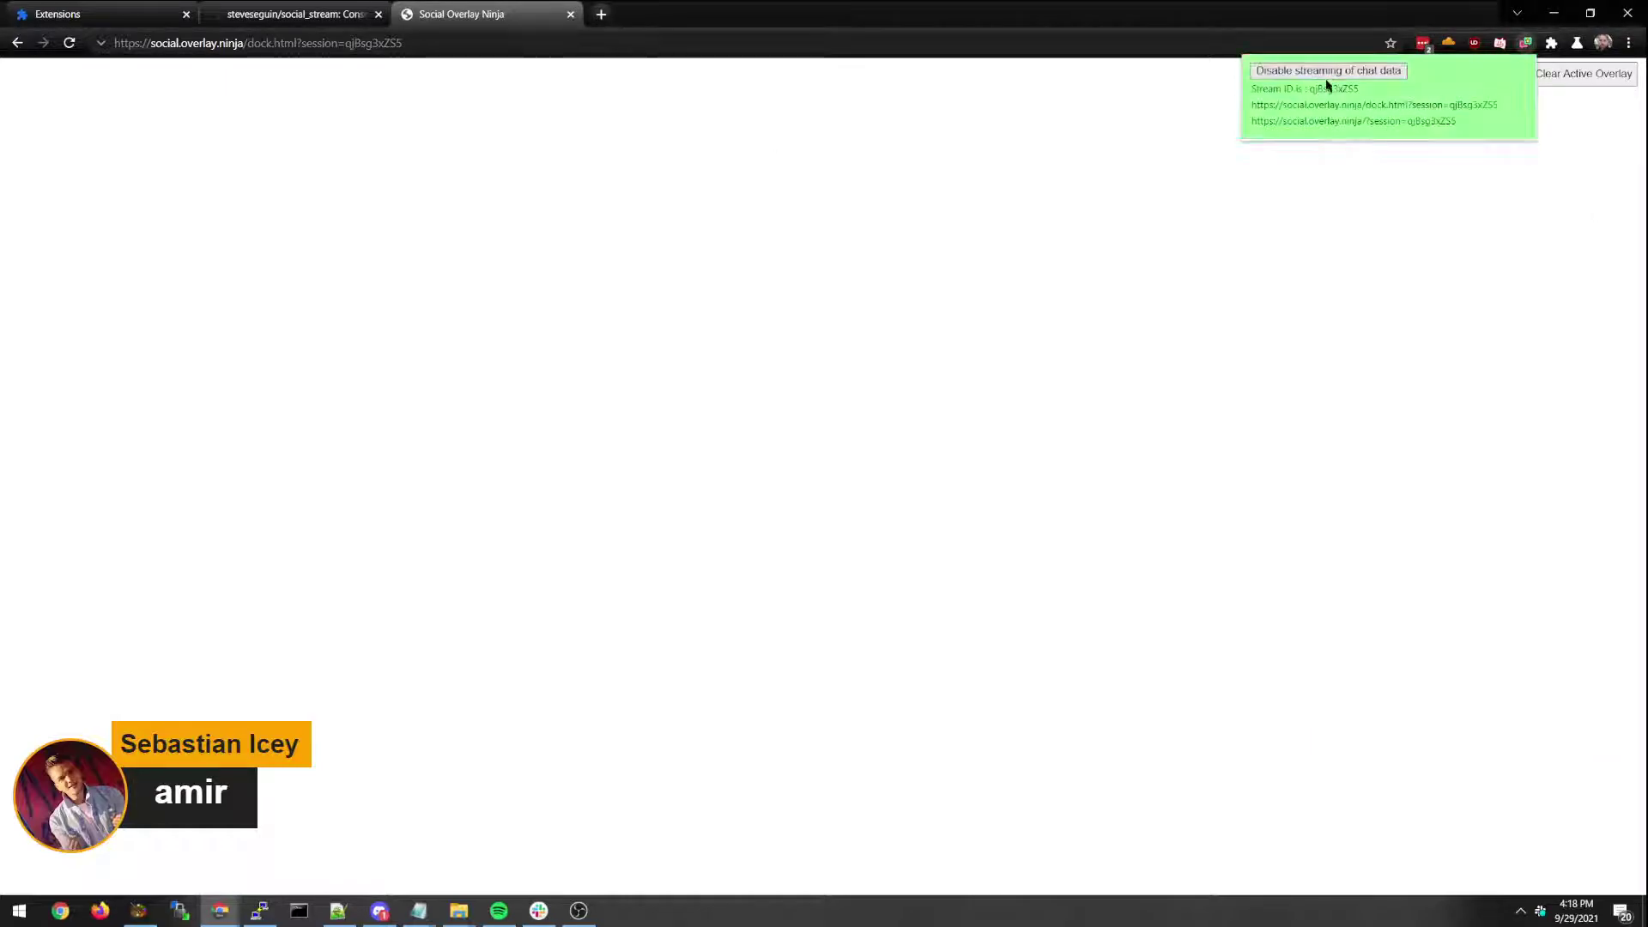
mouse_move(220, 910)
click(324, 874)
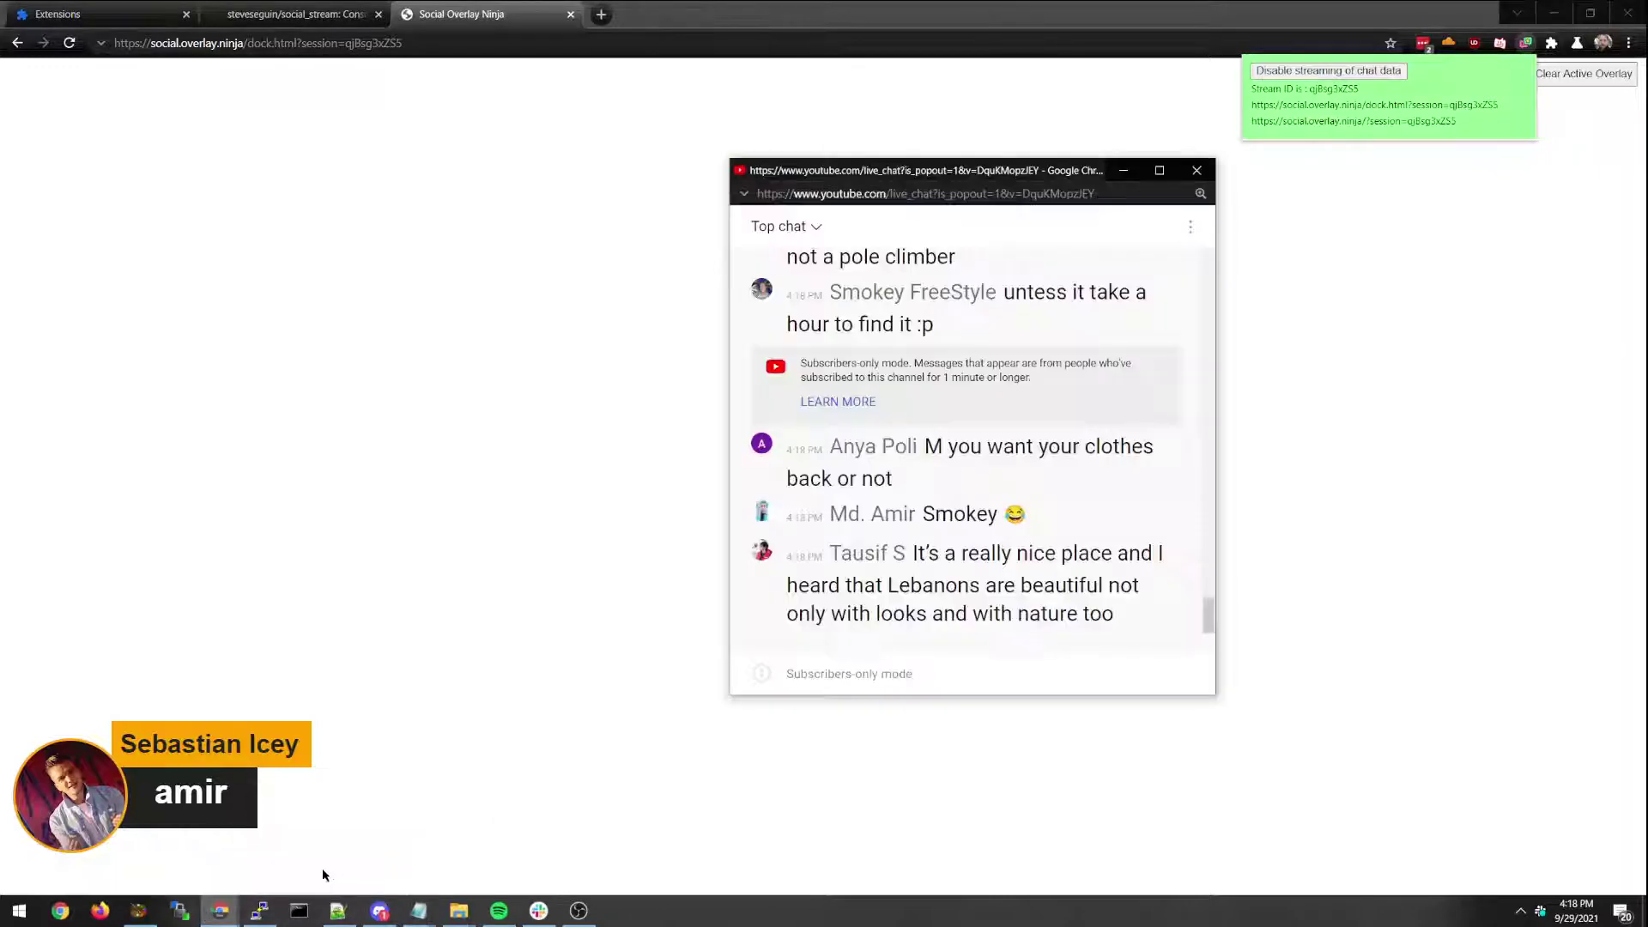
click(264, 855)
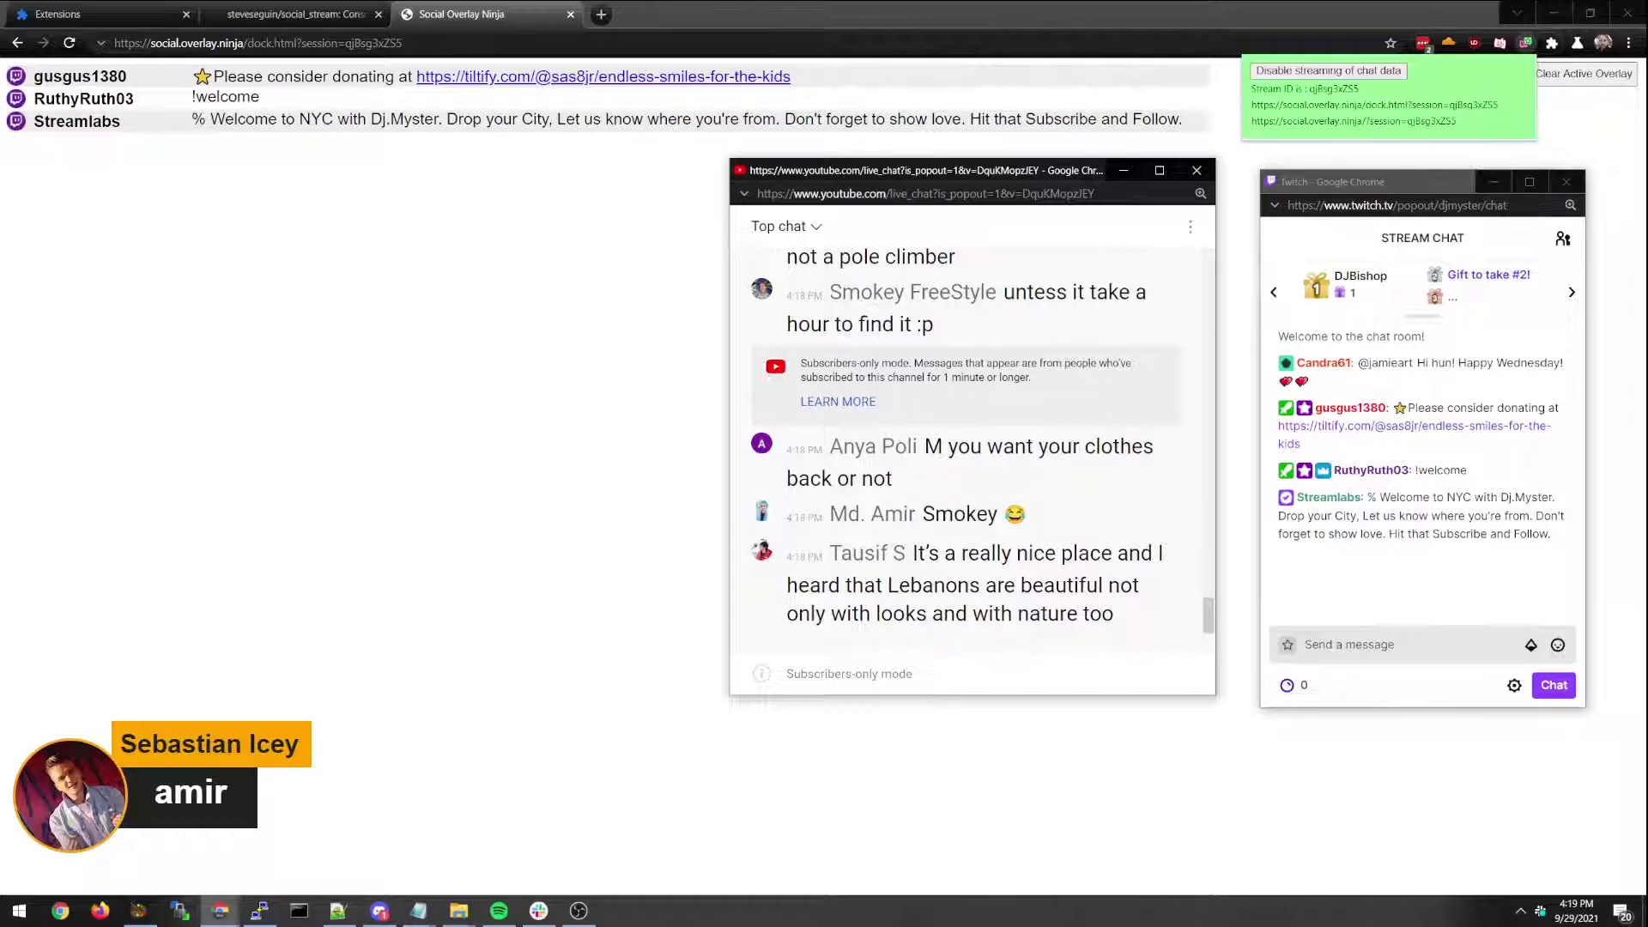
click(1261, 116)
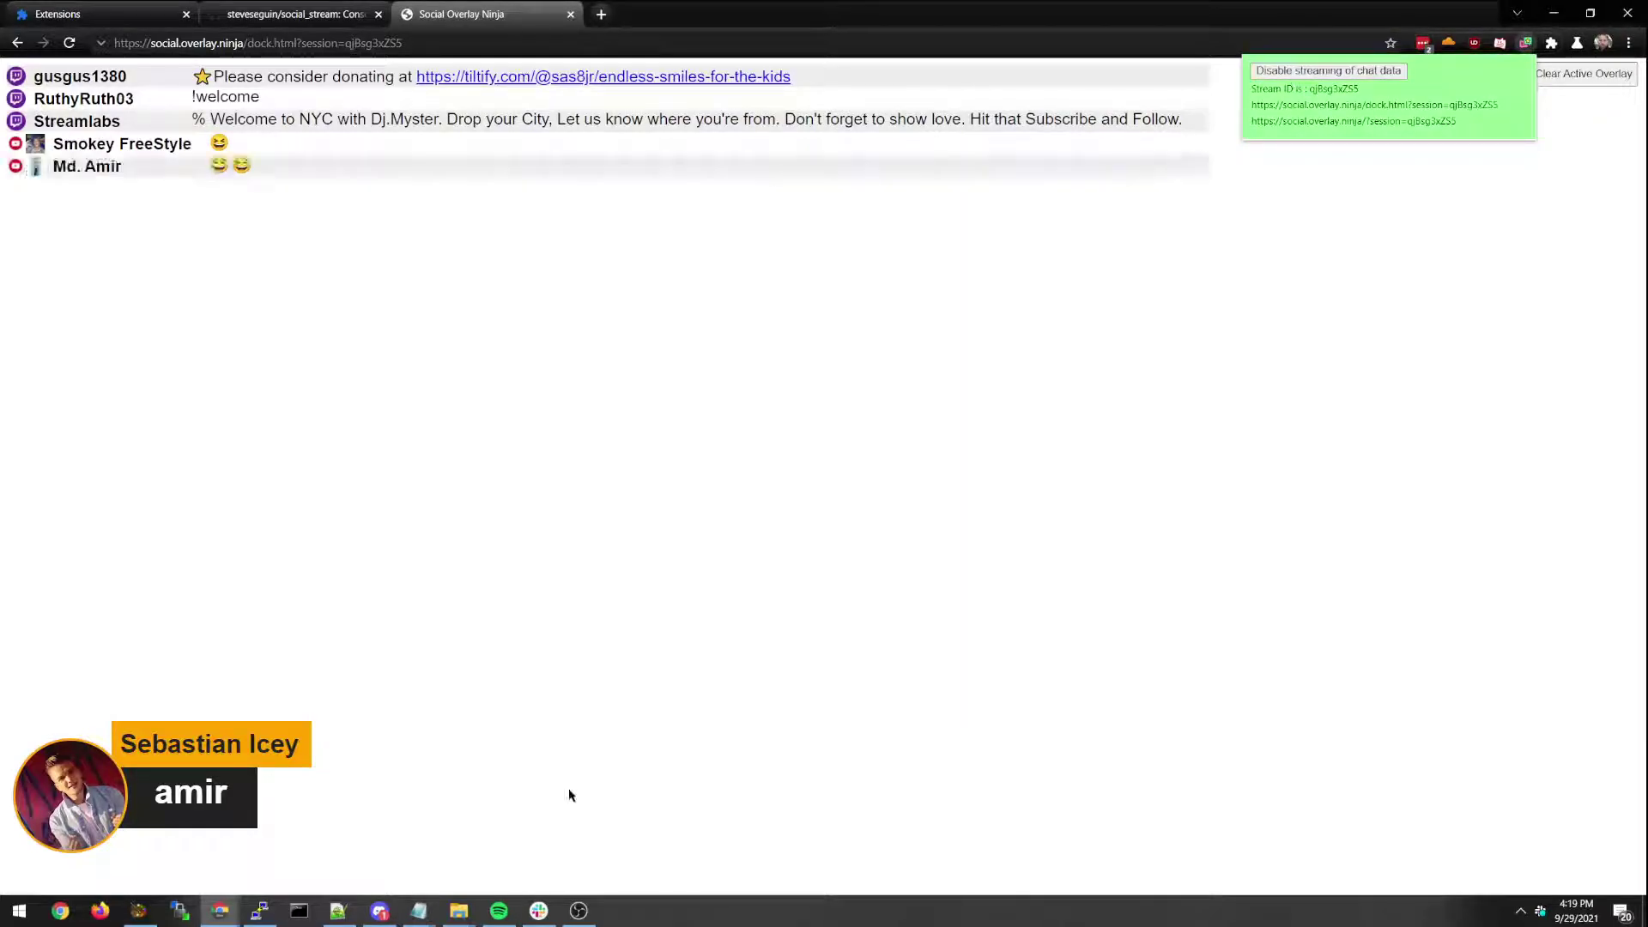
Check both chat popouts again and select the overlay page link in the extension popup.
click(220, 914)
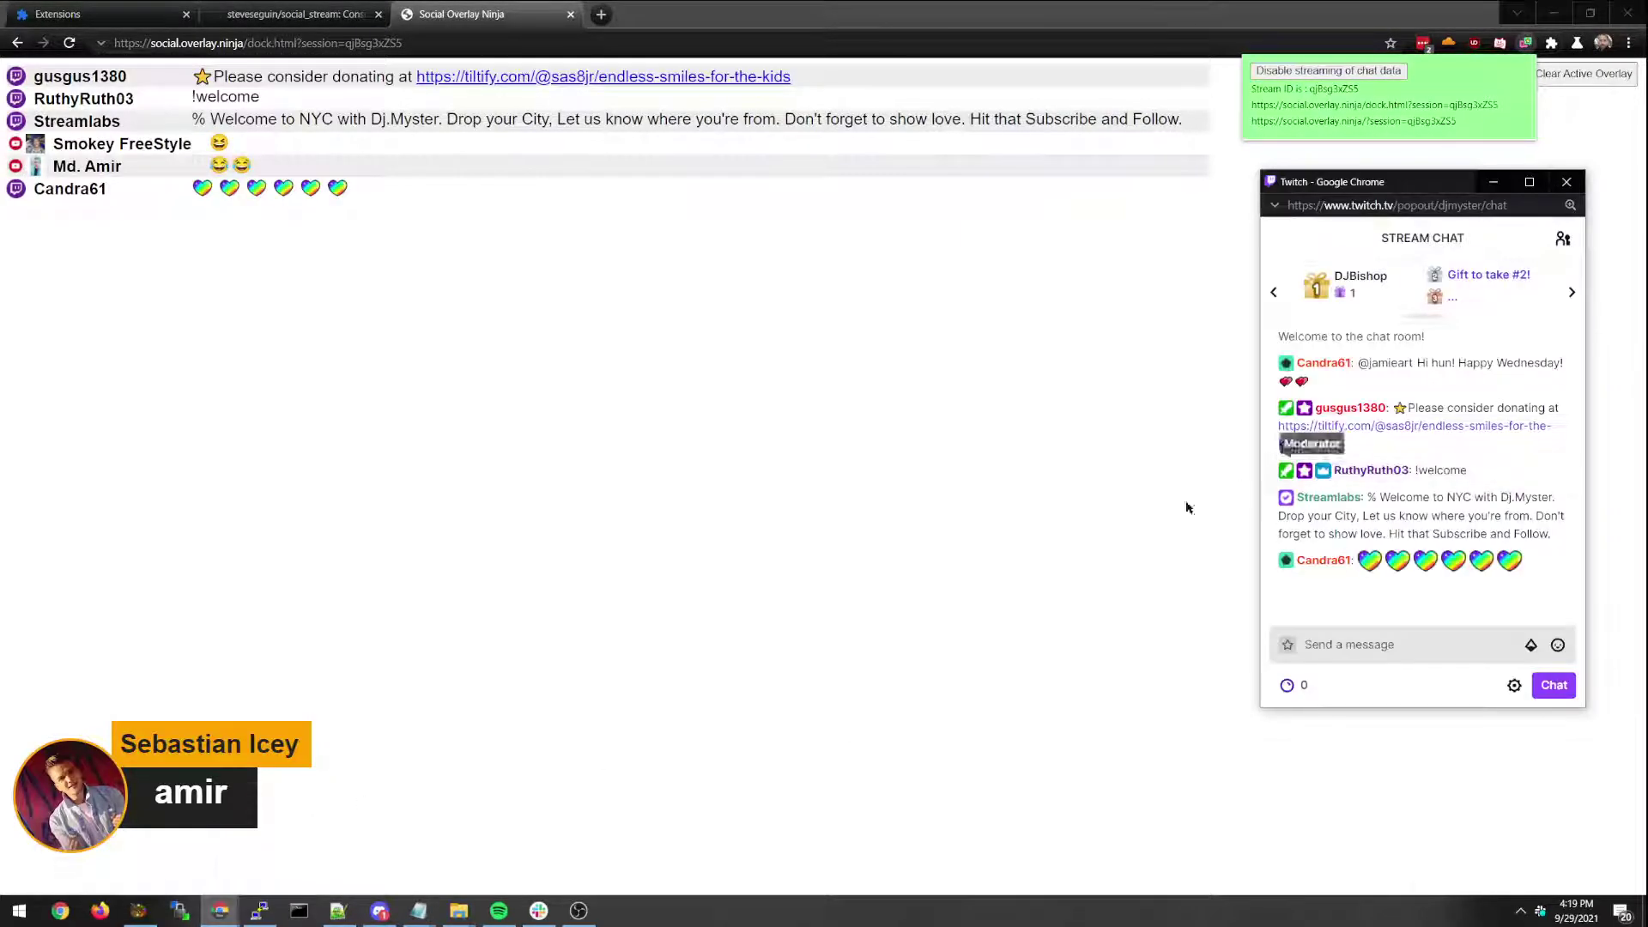
mouse_move(221, 916)
click(343, 846)
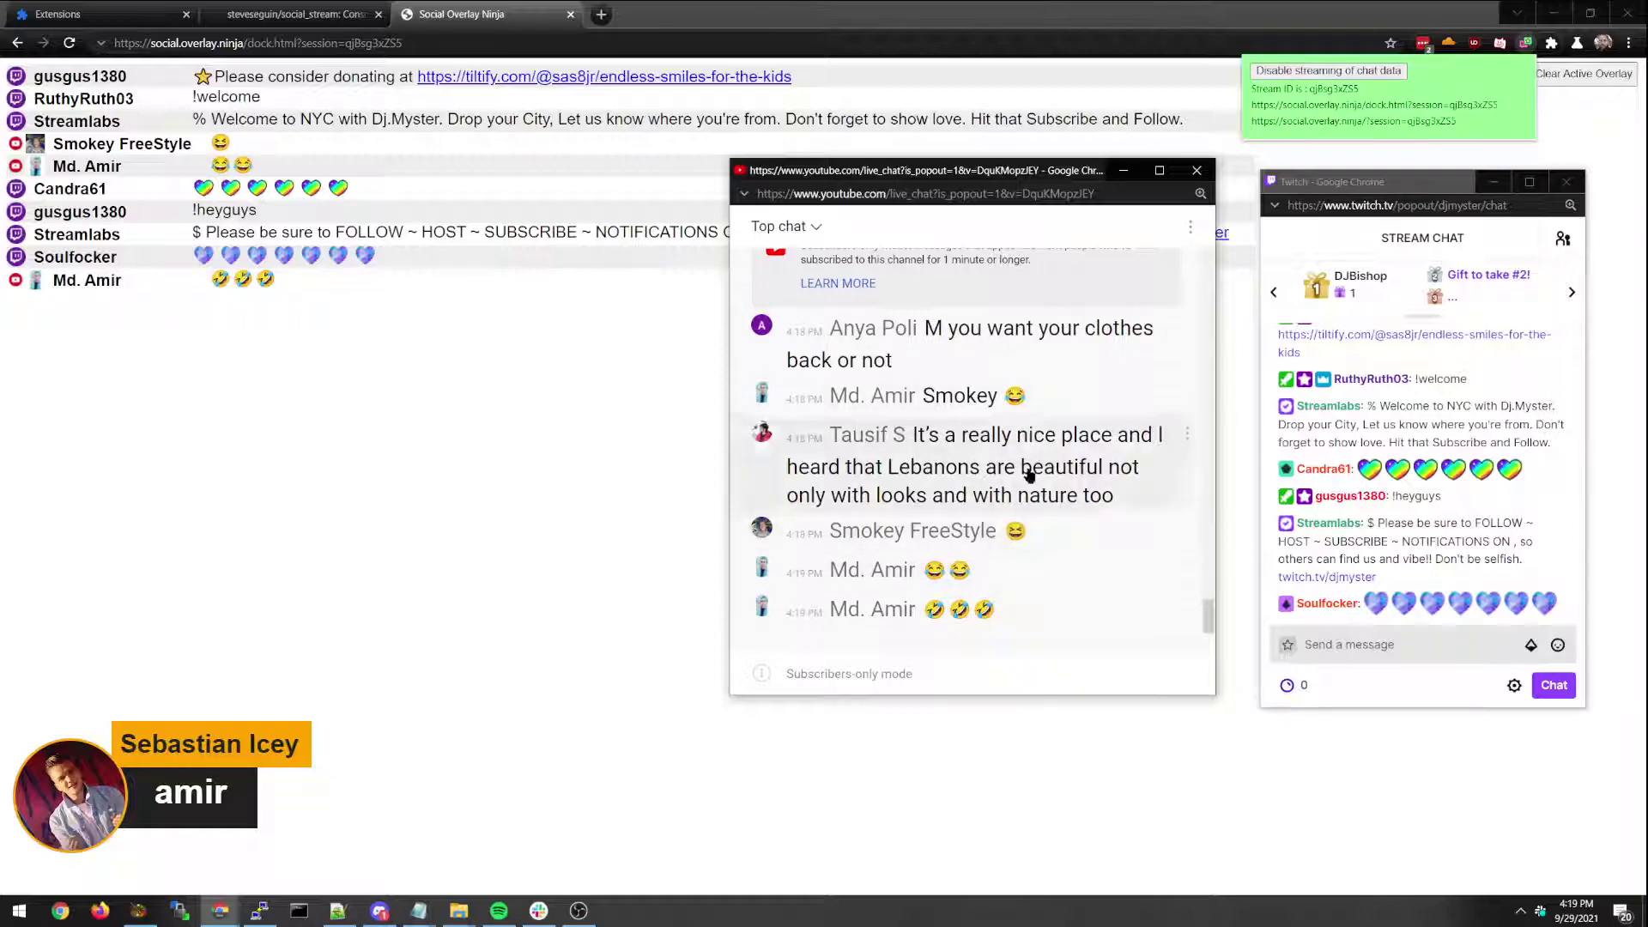
drag(1458, 123, 1306, 123)
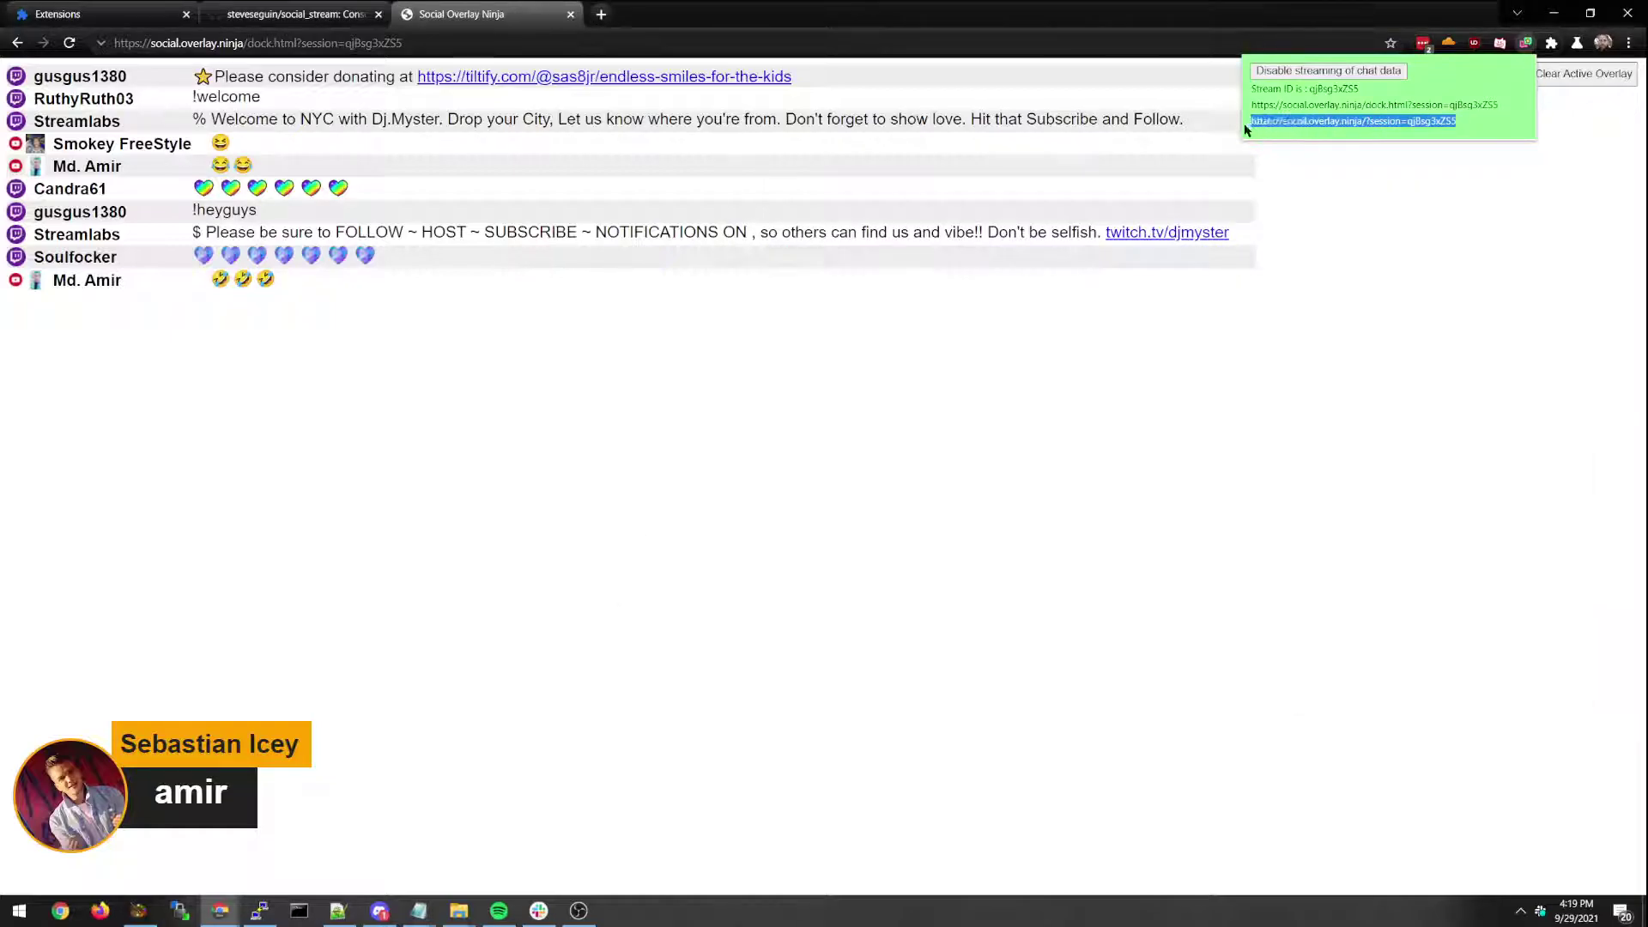
Load the pasted overlay page URL in a new tab alongside the dock tab.
click(602, 14)
key(Return)
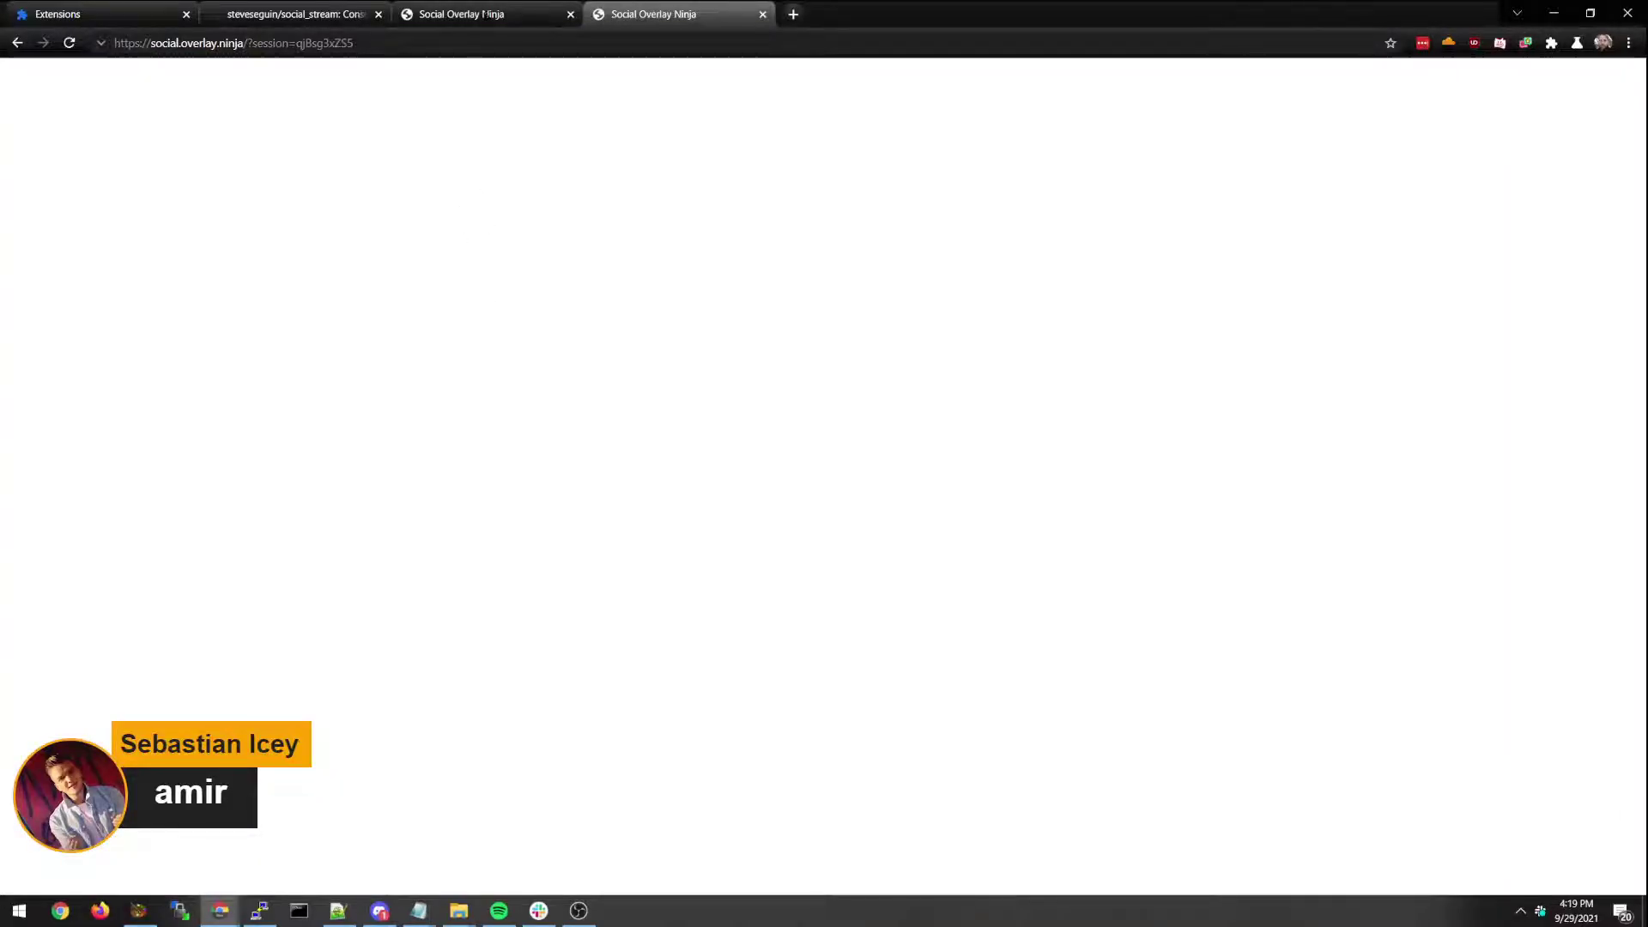
click(463, 14)
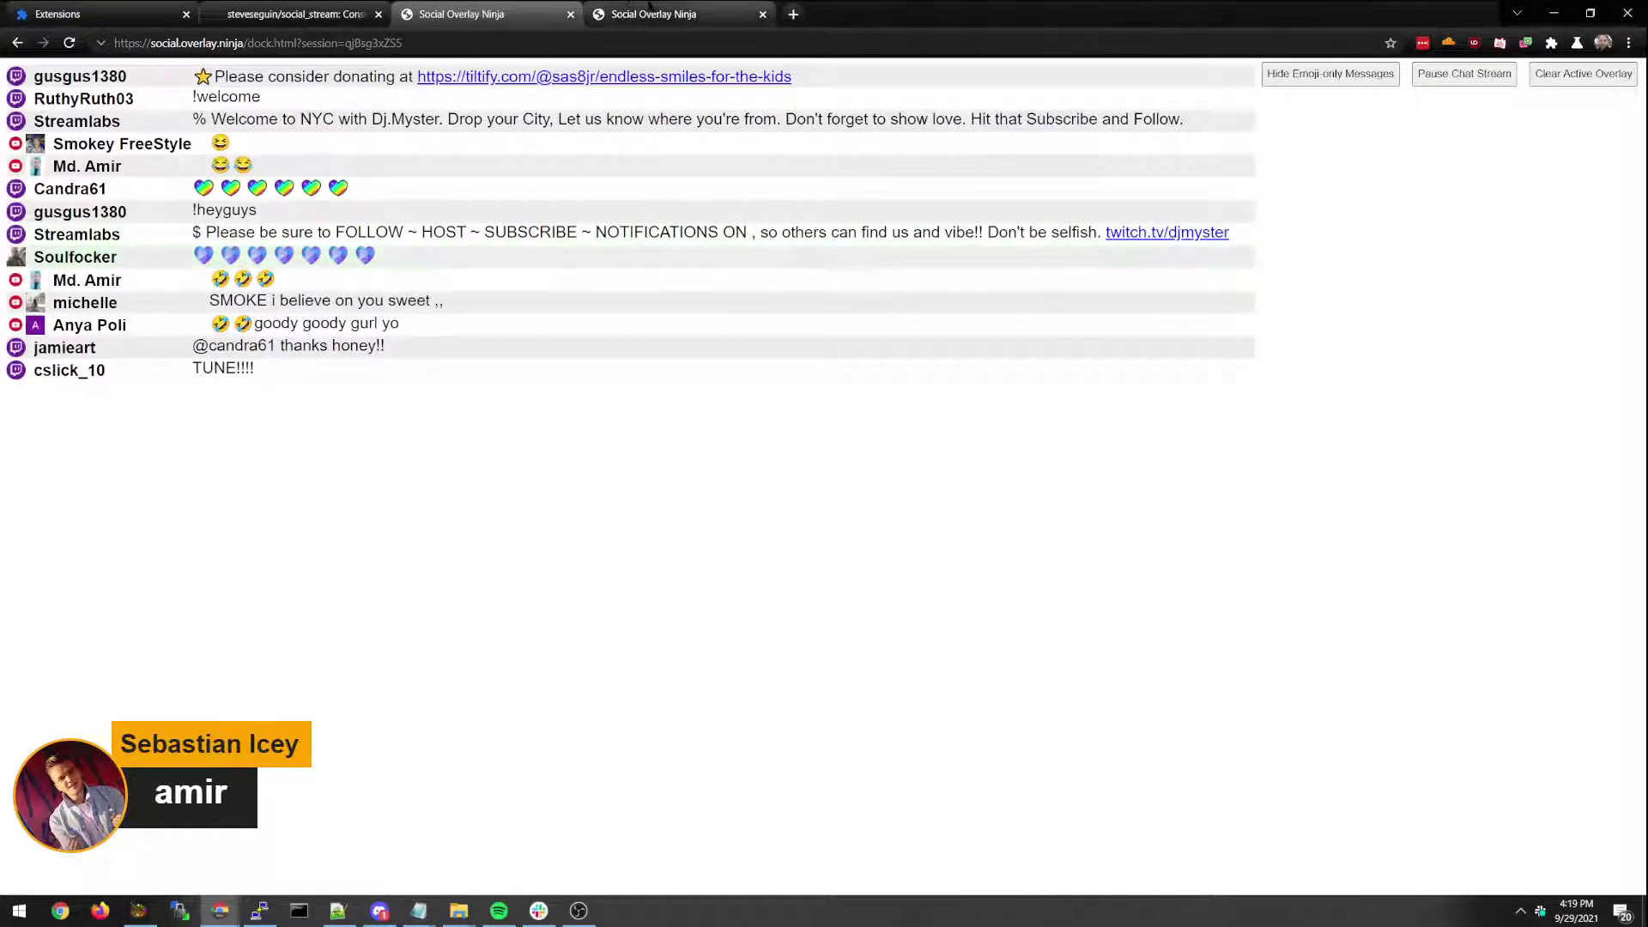
click(653, 14)
click(510, 9)
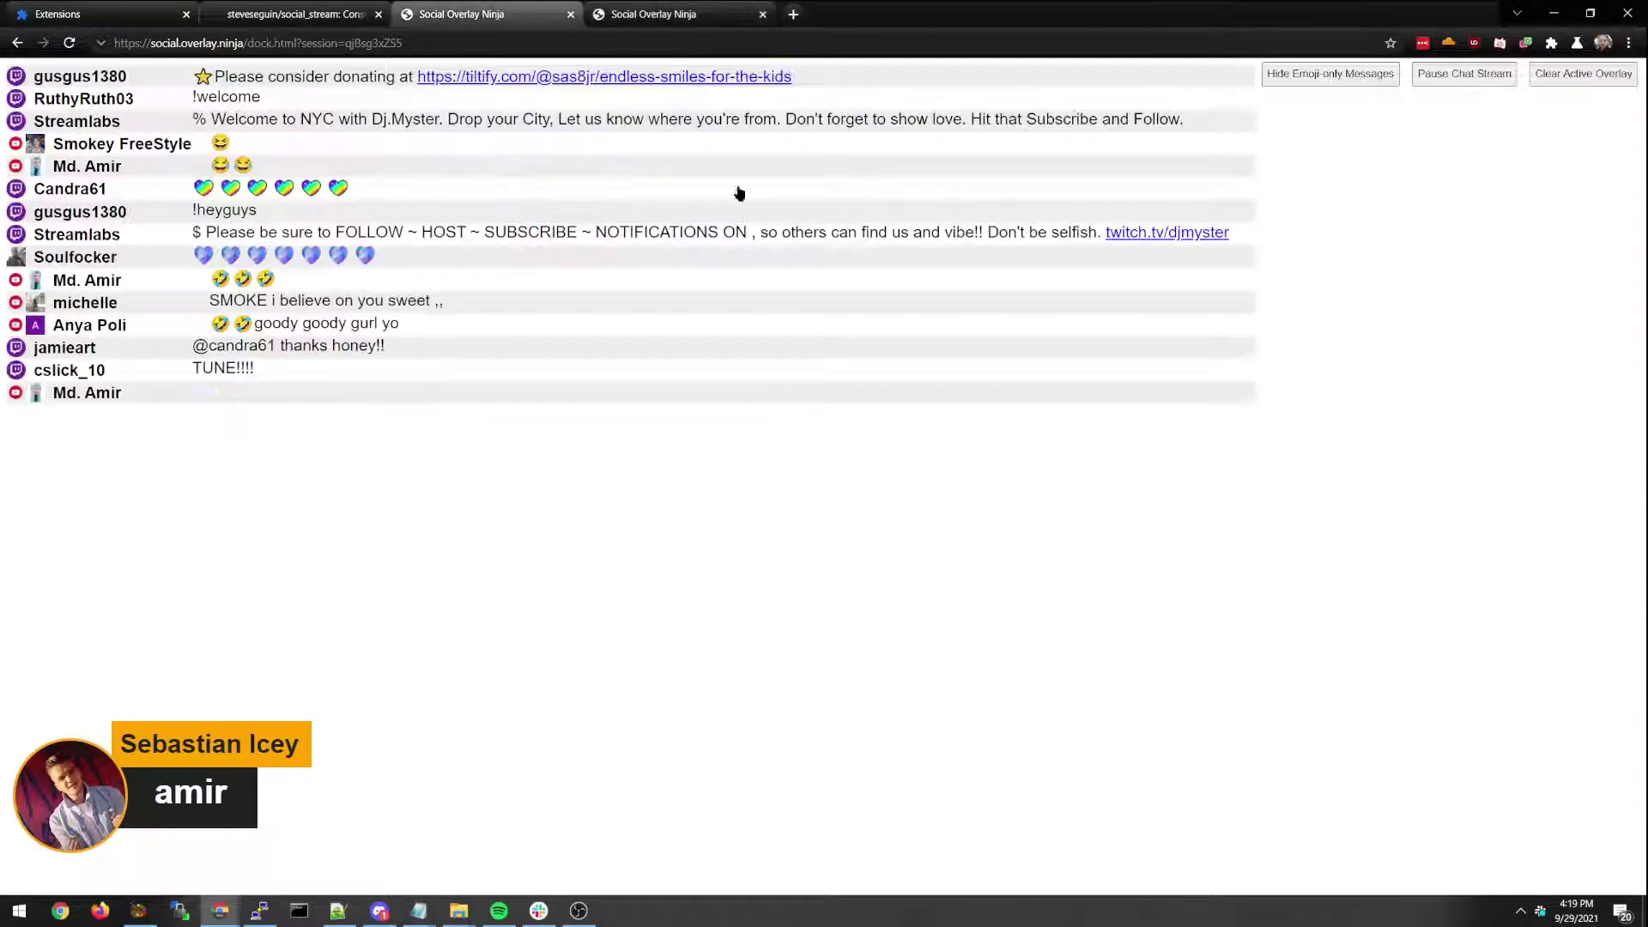
click(652, 14)
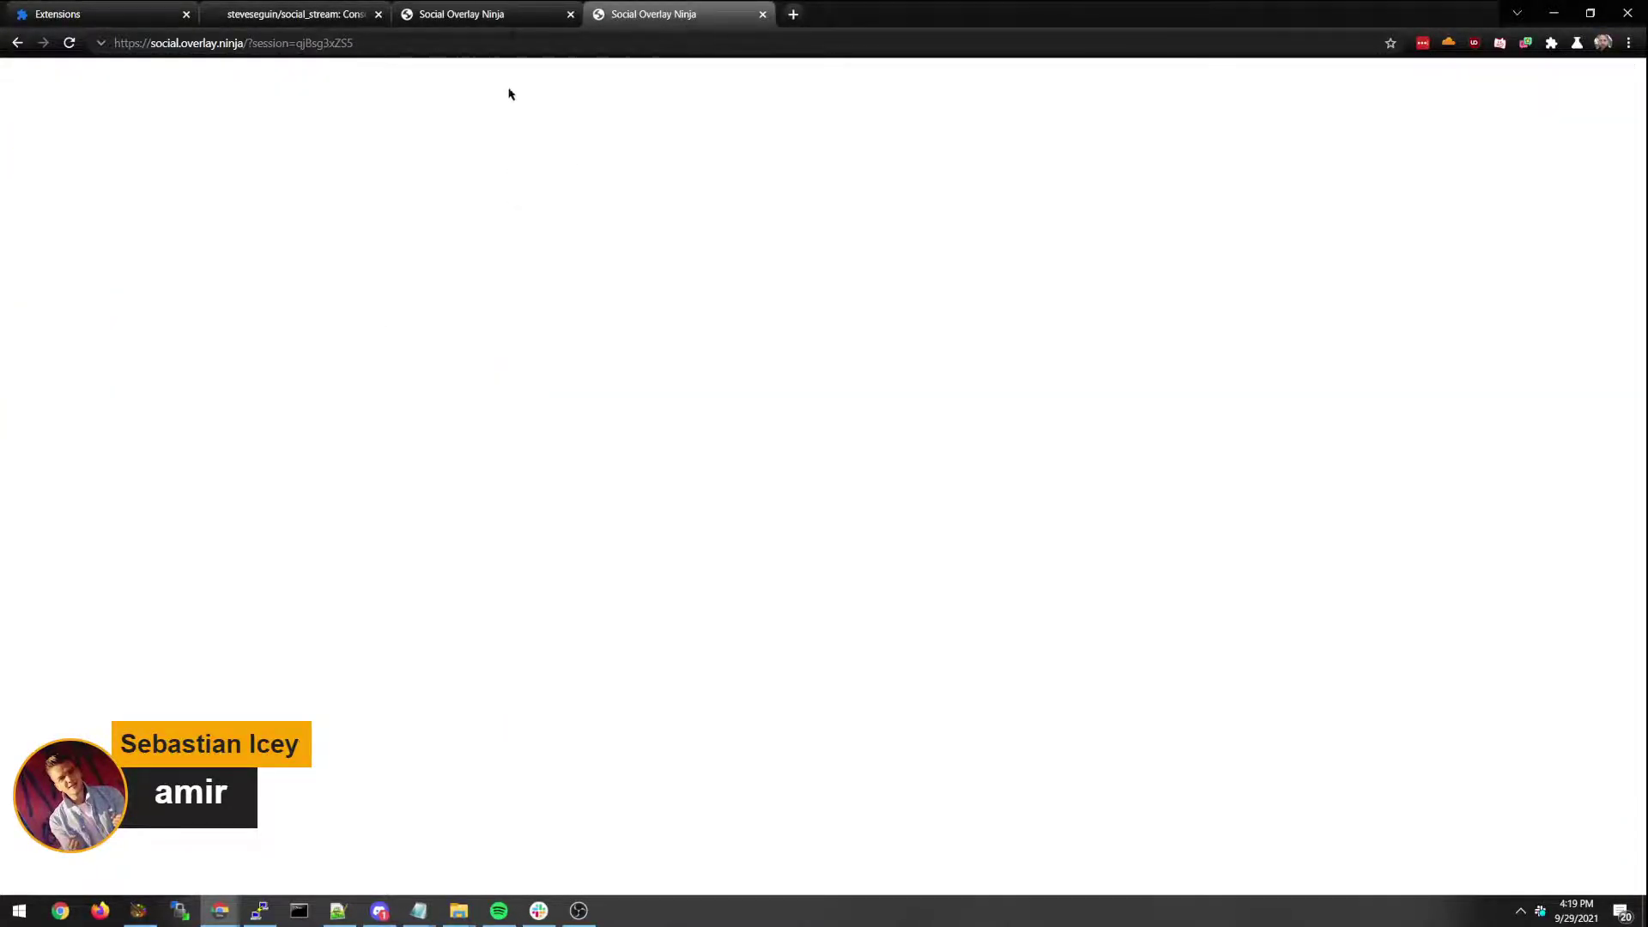
Feature the Streamlabs message, then the message starting SMOKE, on the overlay.
key(ctrl+shift+Tab)
click(101, 238)
key(ctrl+Tab)
key(ctrl+shift+Tab)
click(135, 307)
key(ctrl+Tab)
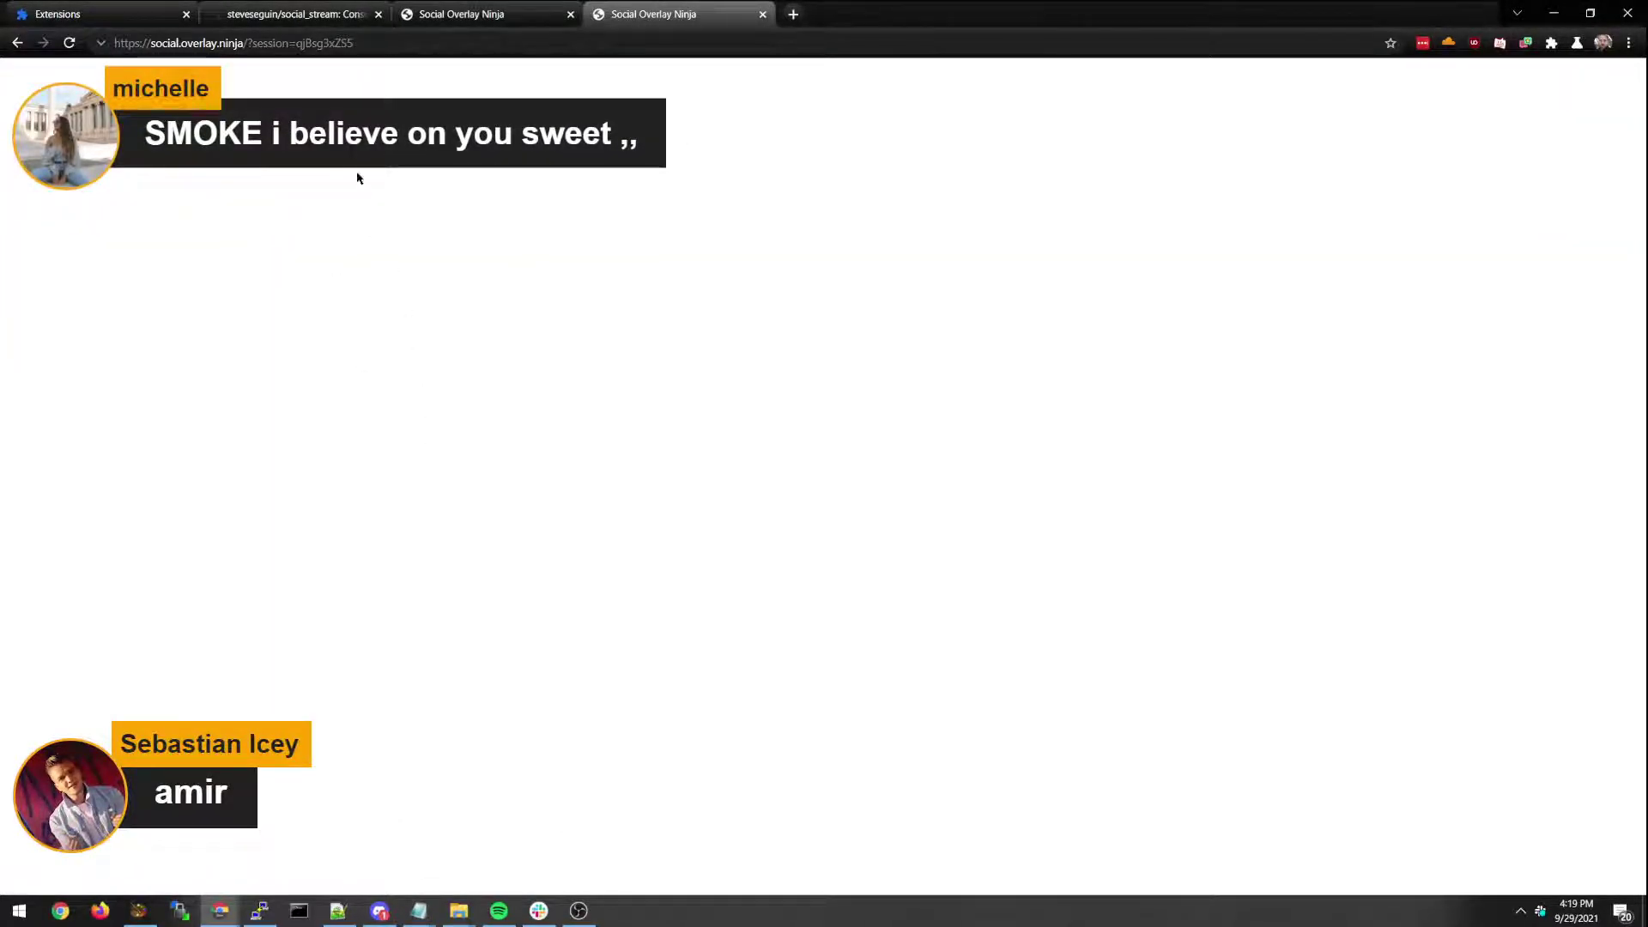
Open the properties of the Browser source in OBS Studio.
key(ctrl+l)
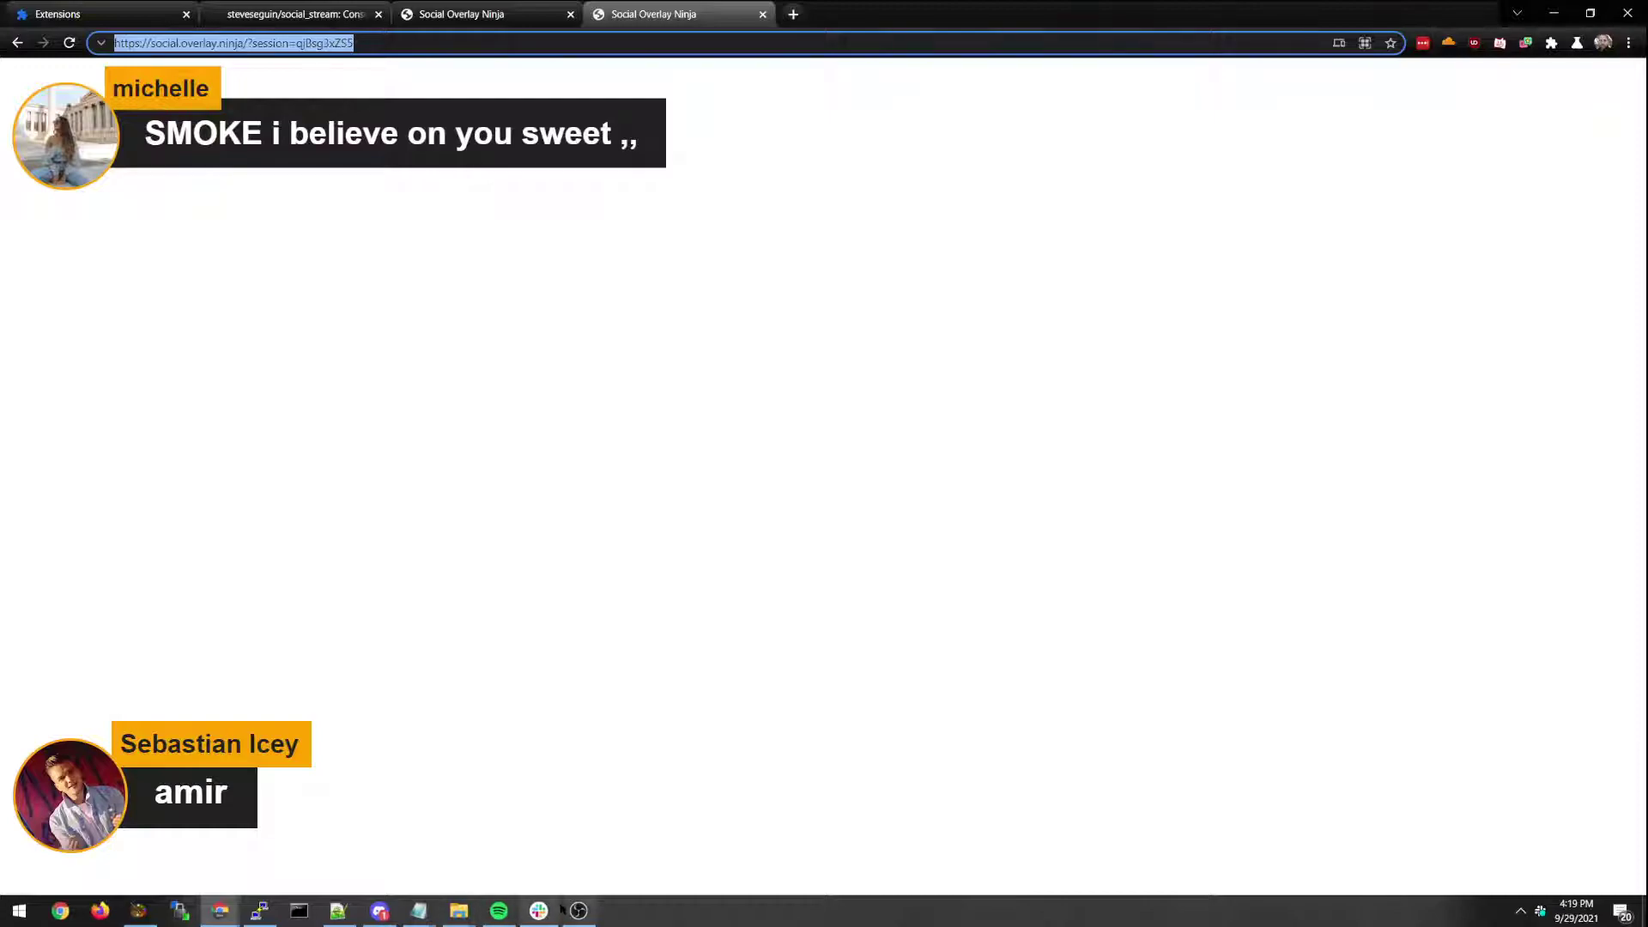
click(579, 910)
double_click(489, 515)
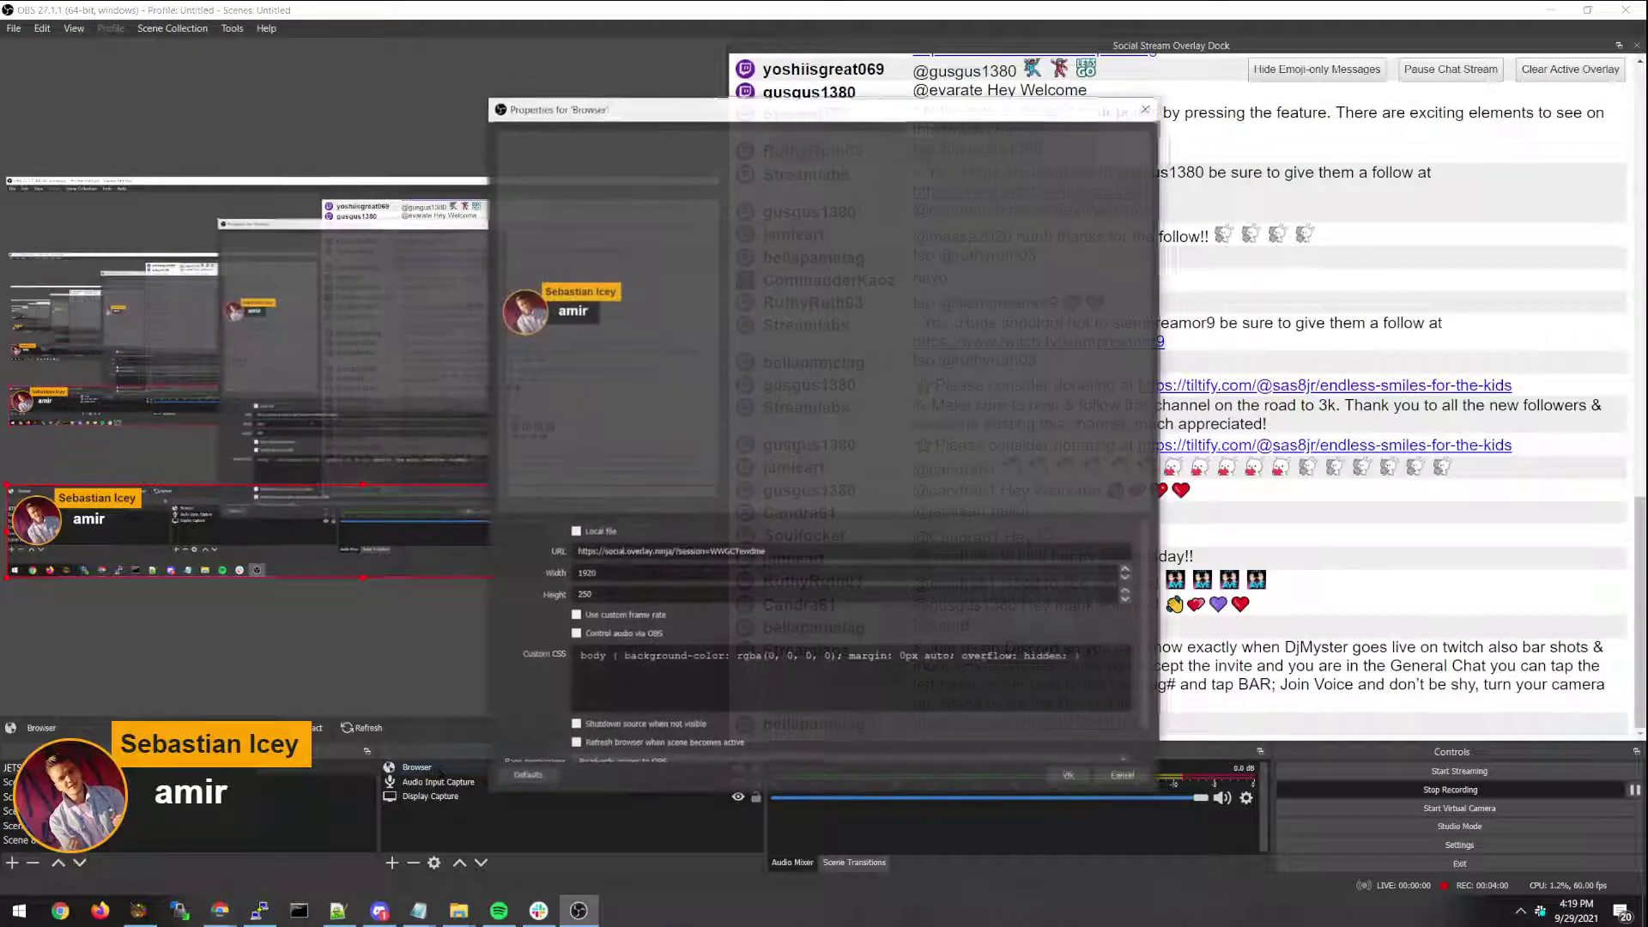
Confirm the browser source's overlay URL and 1920×250 size, then close its properties.
key(Tab)
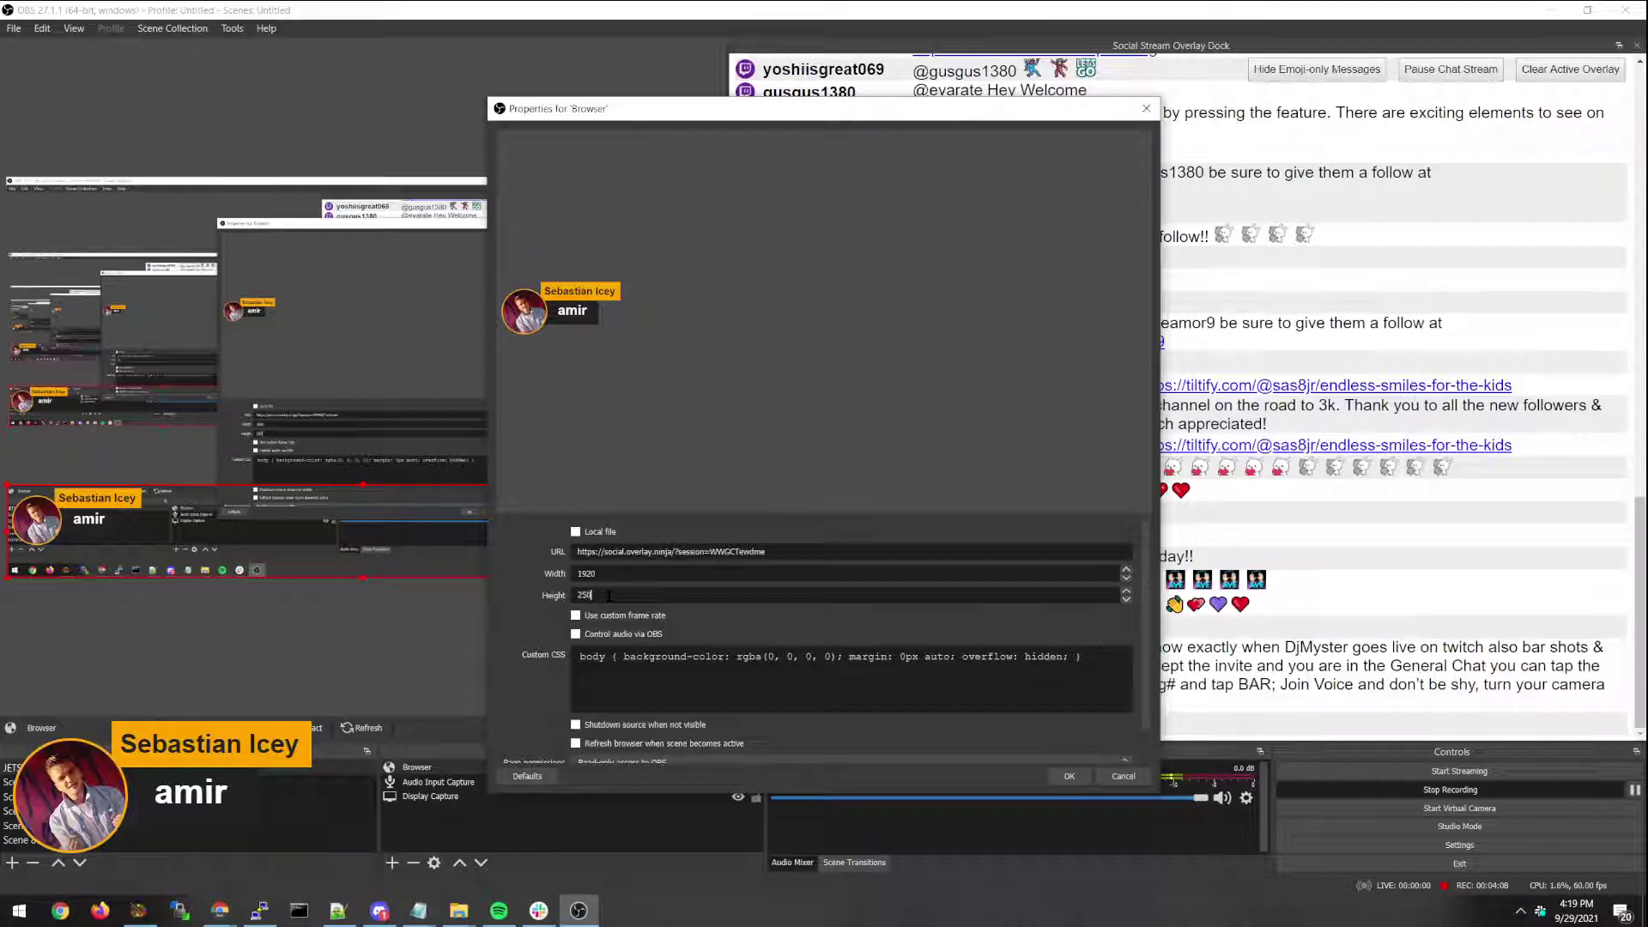
key(Return)
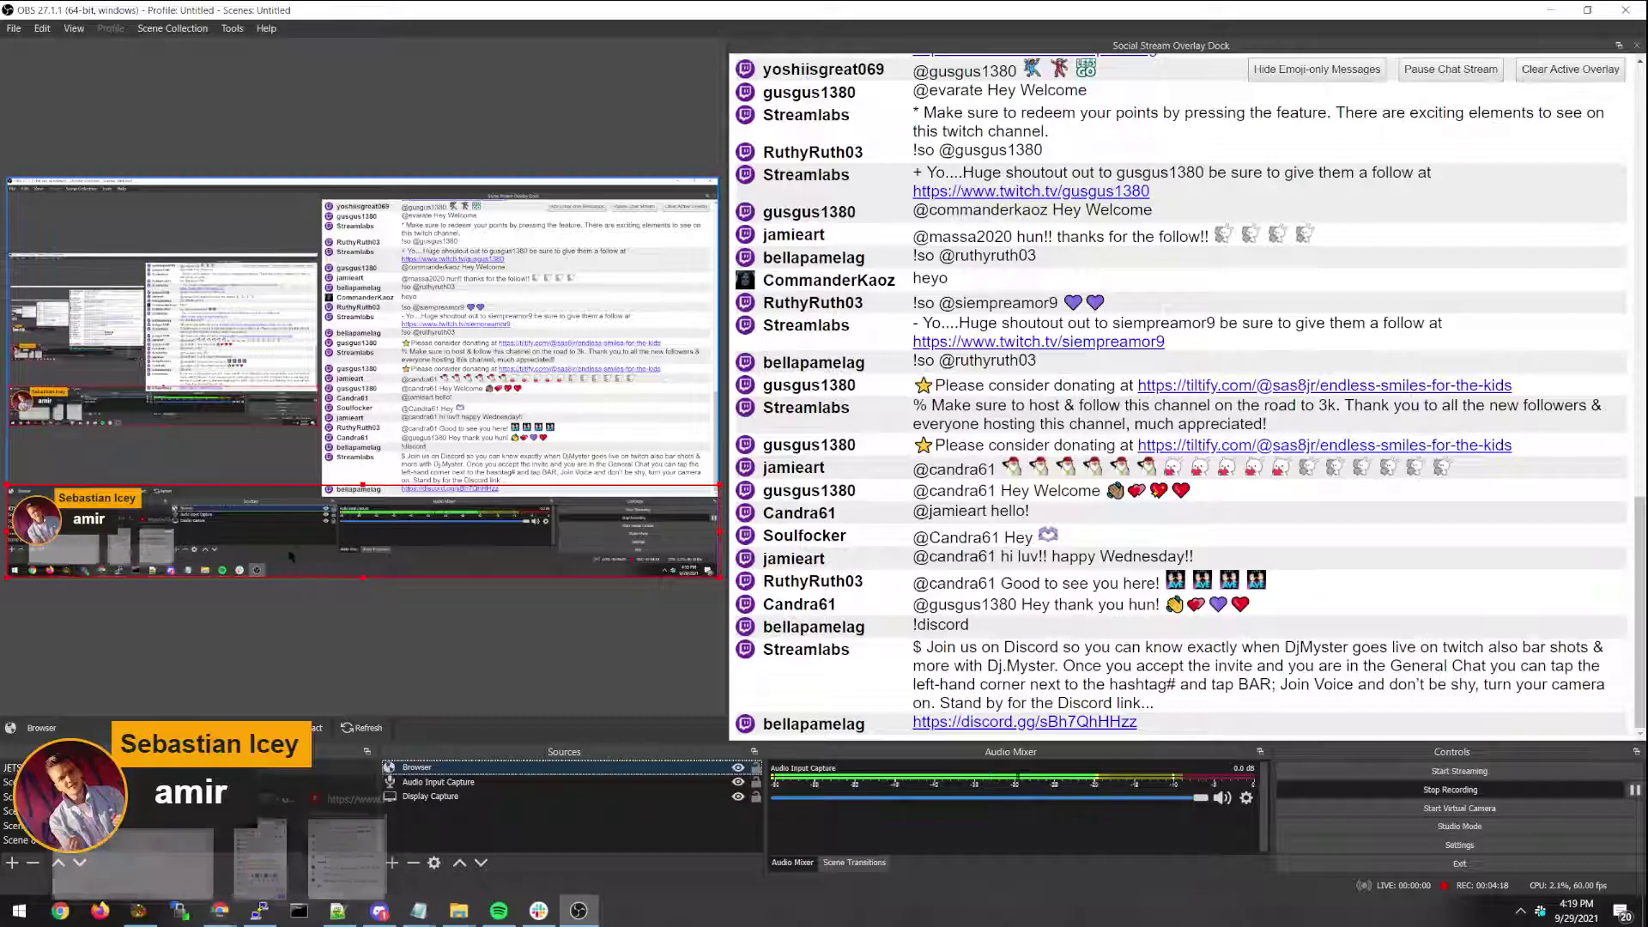
Open OBS's Custom Browser Docks settings from View > Docks.
click(220, 910)
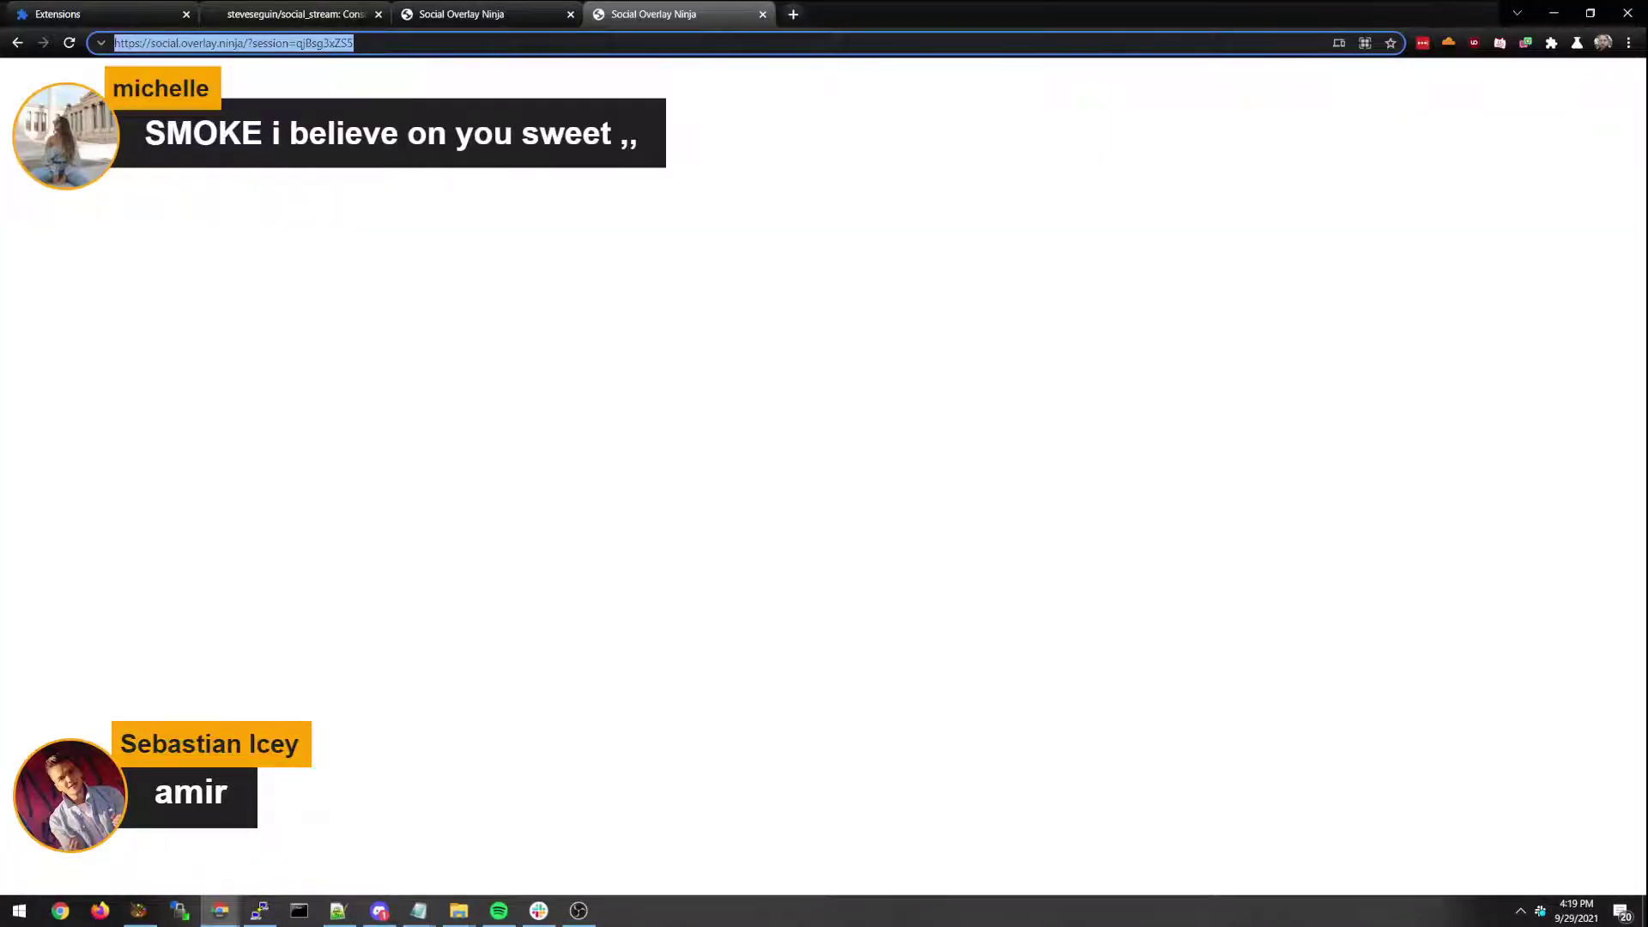
key(ctrl+shift+Tab)
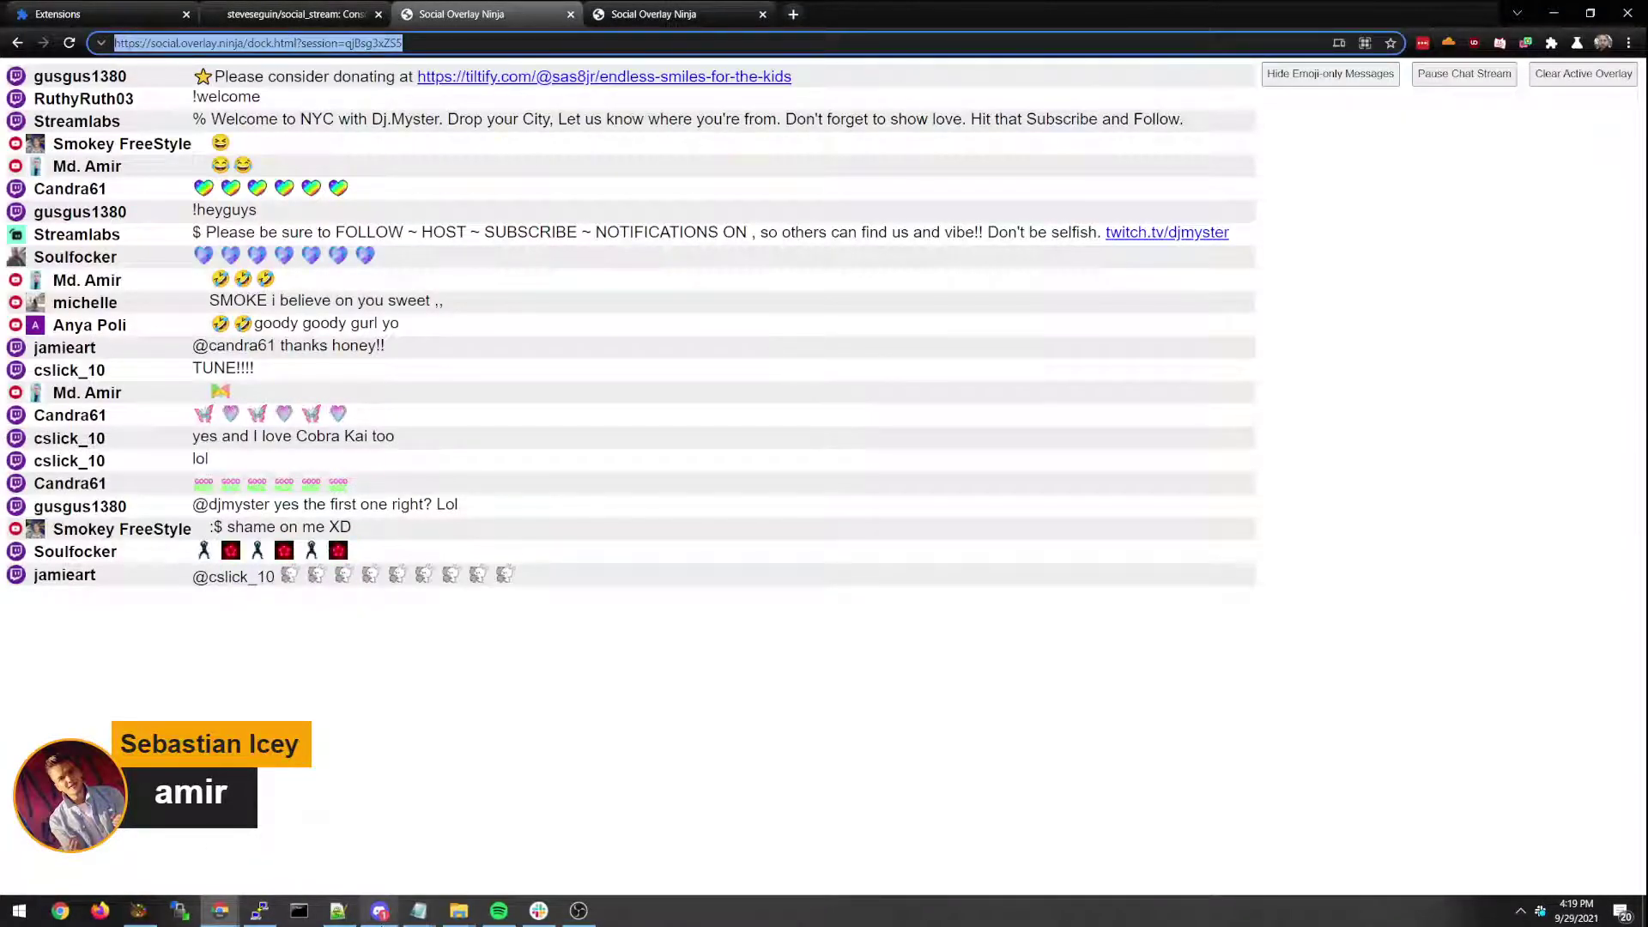
click(579, 910)
click(79, 31)
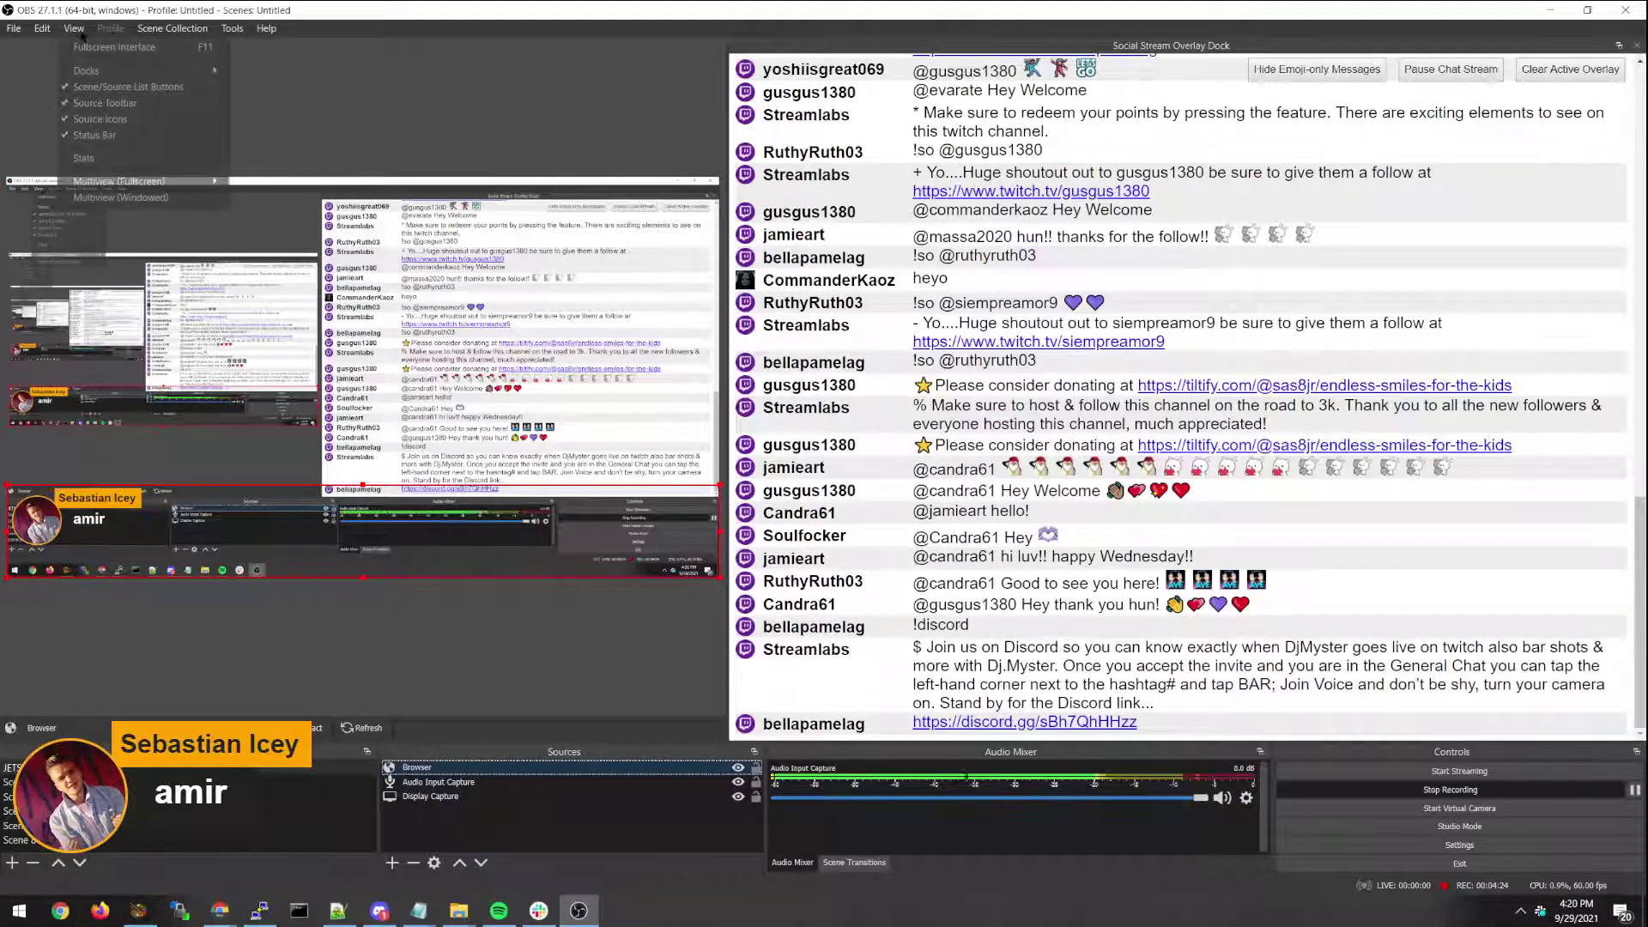
mouse_move(129, 71)
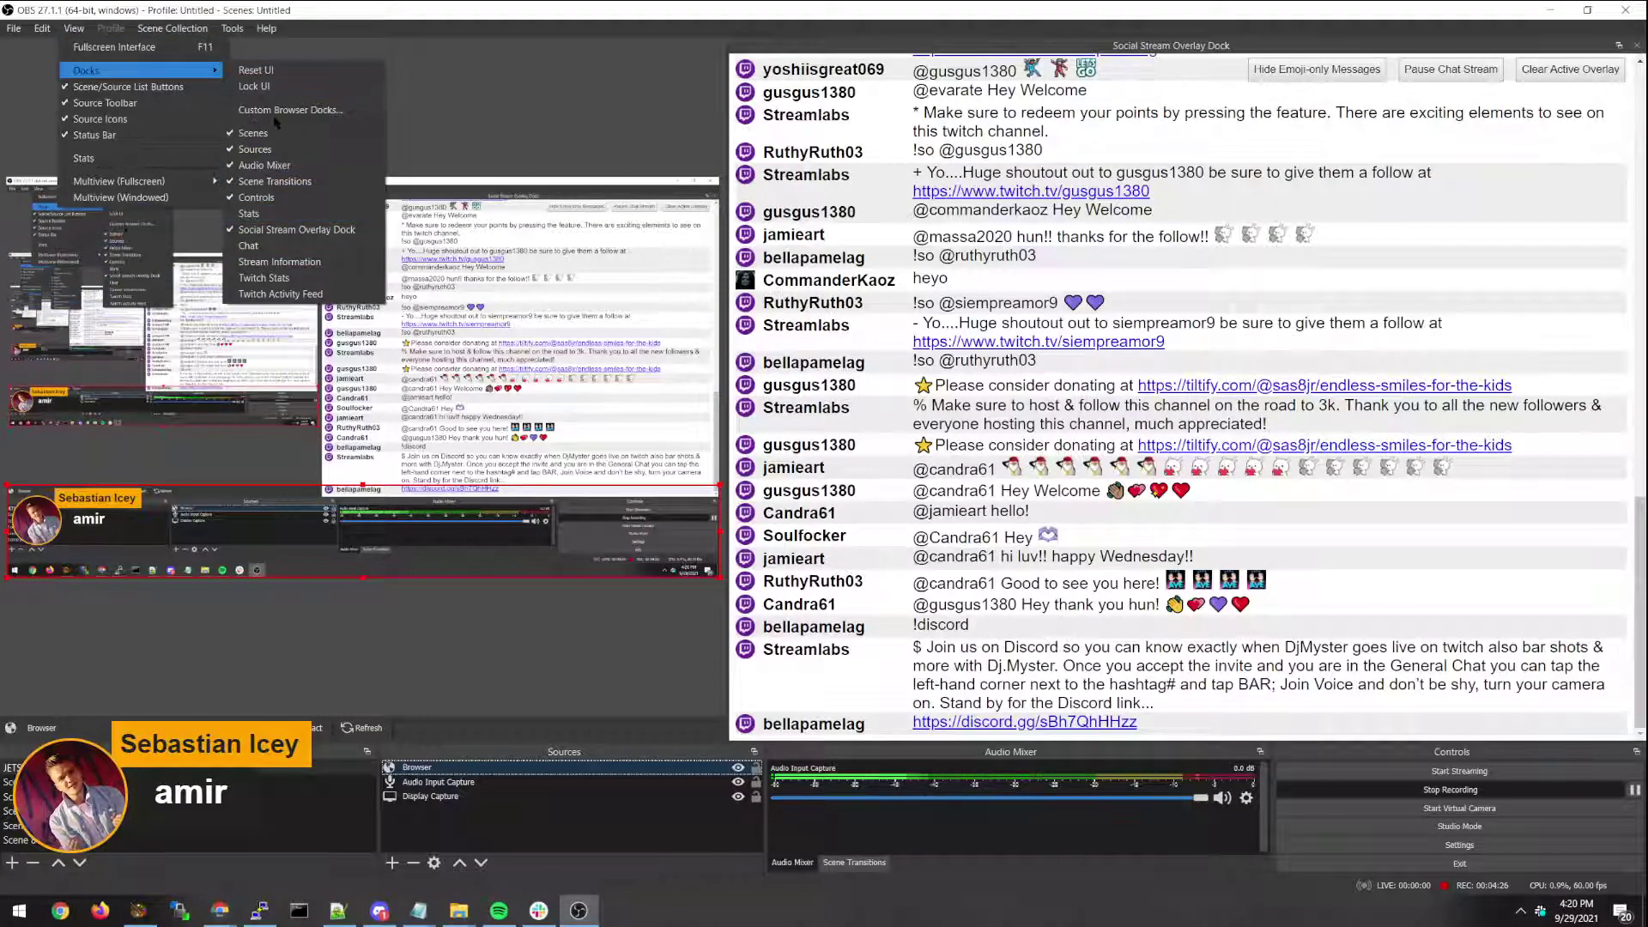
click(74, 28)
click(73, 28)
mouse_move(159, 72)
click(284, 176)
Add a test dock named 'asdfas' with the pasted dock URL and apply it.
click(962, 390)
click(666, 390)
text(asdfas)
click(1047, 582)
Close the floating test dock, delete its row, and copy the original dock's session URL.
drag(756, 209, 1006, 109)
click(1124, 106)
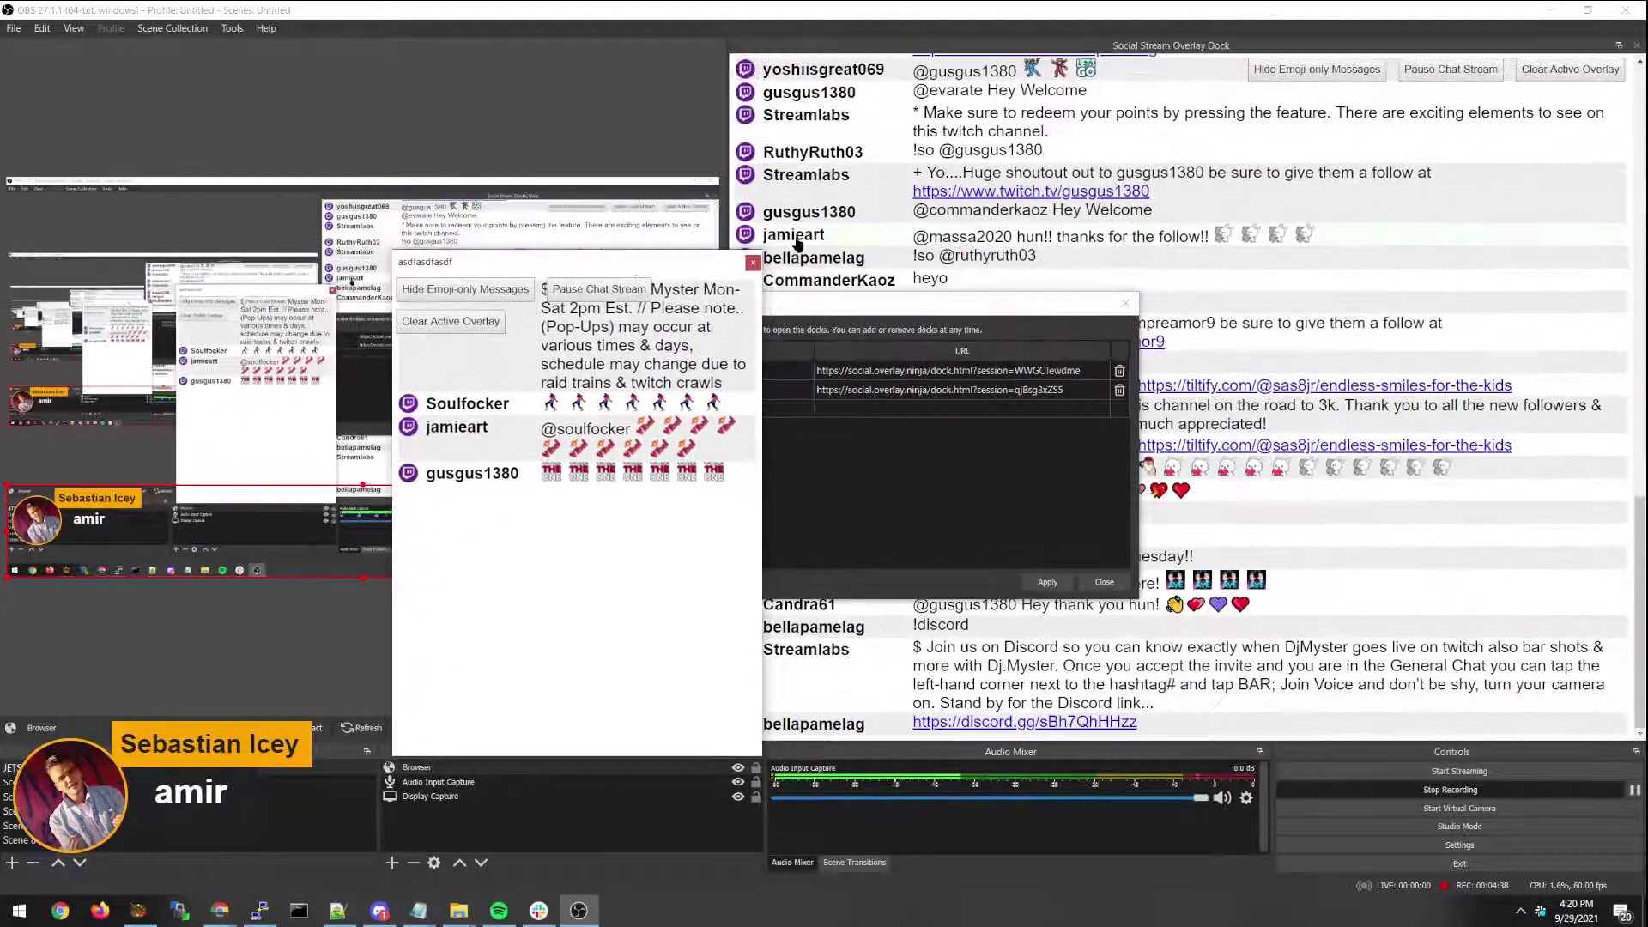
click(992, 491)
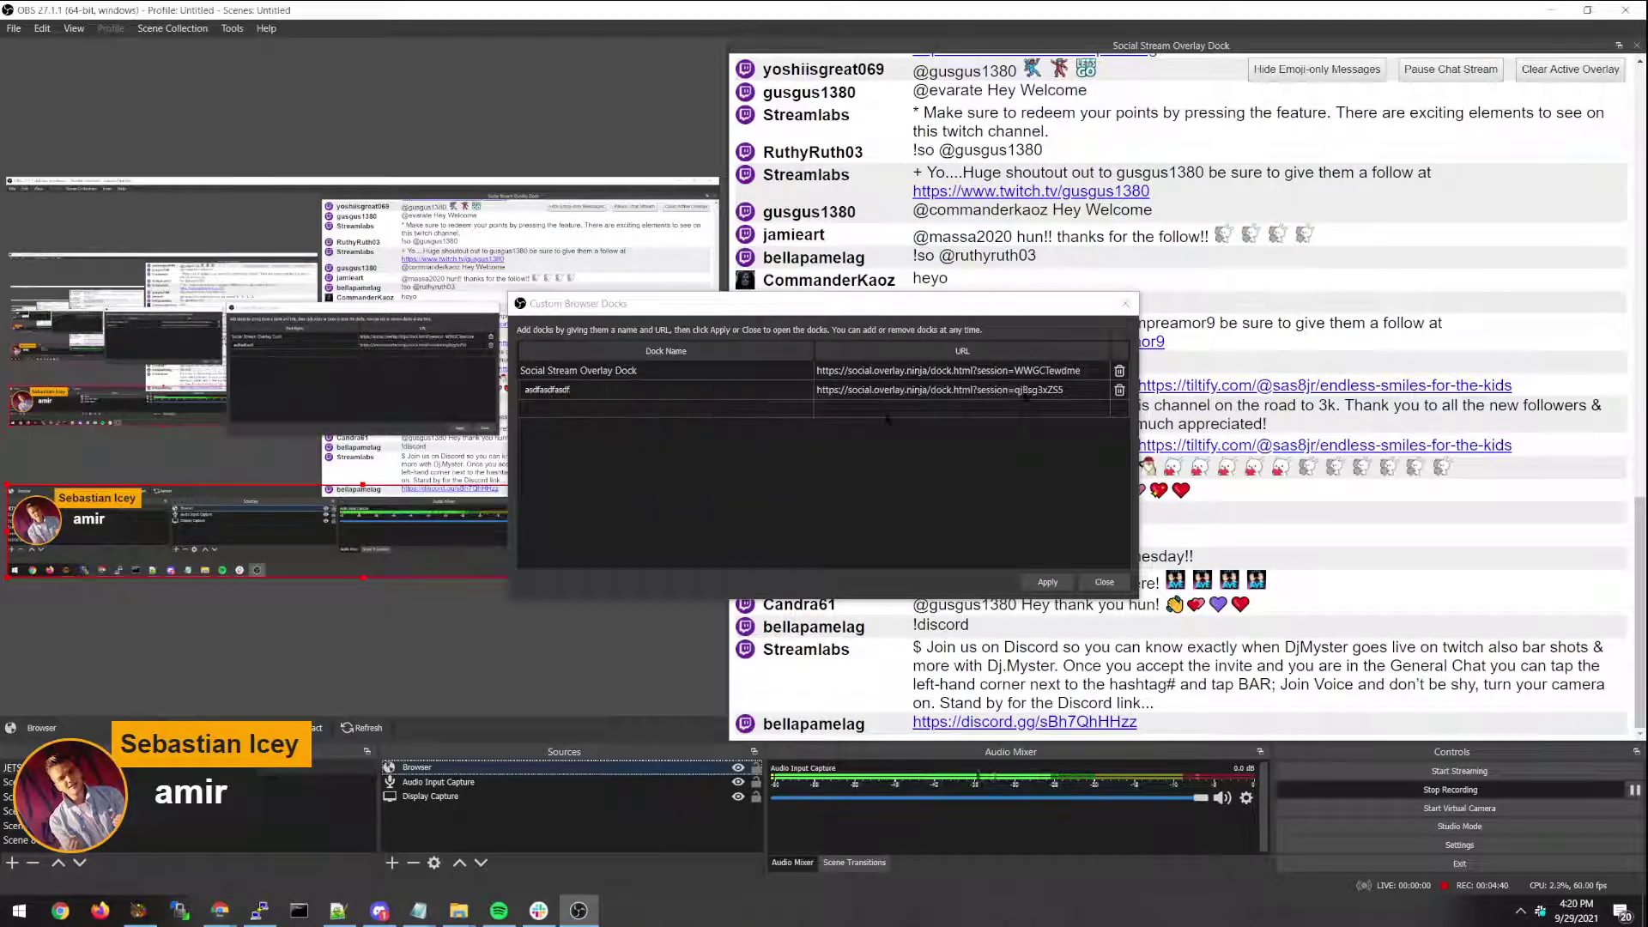
click(1119, 391)
click(1034, 376)
double_click(1013, 375)
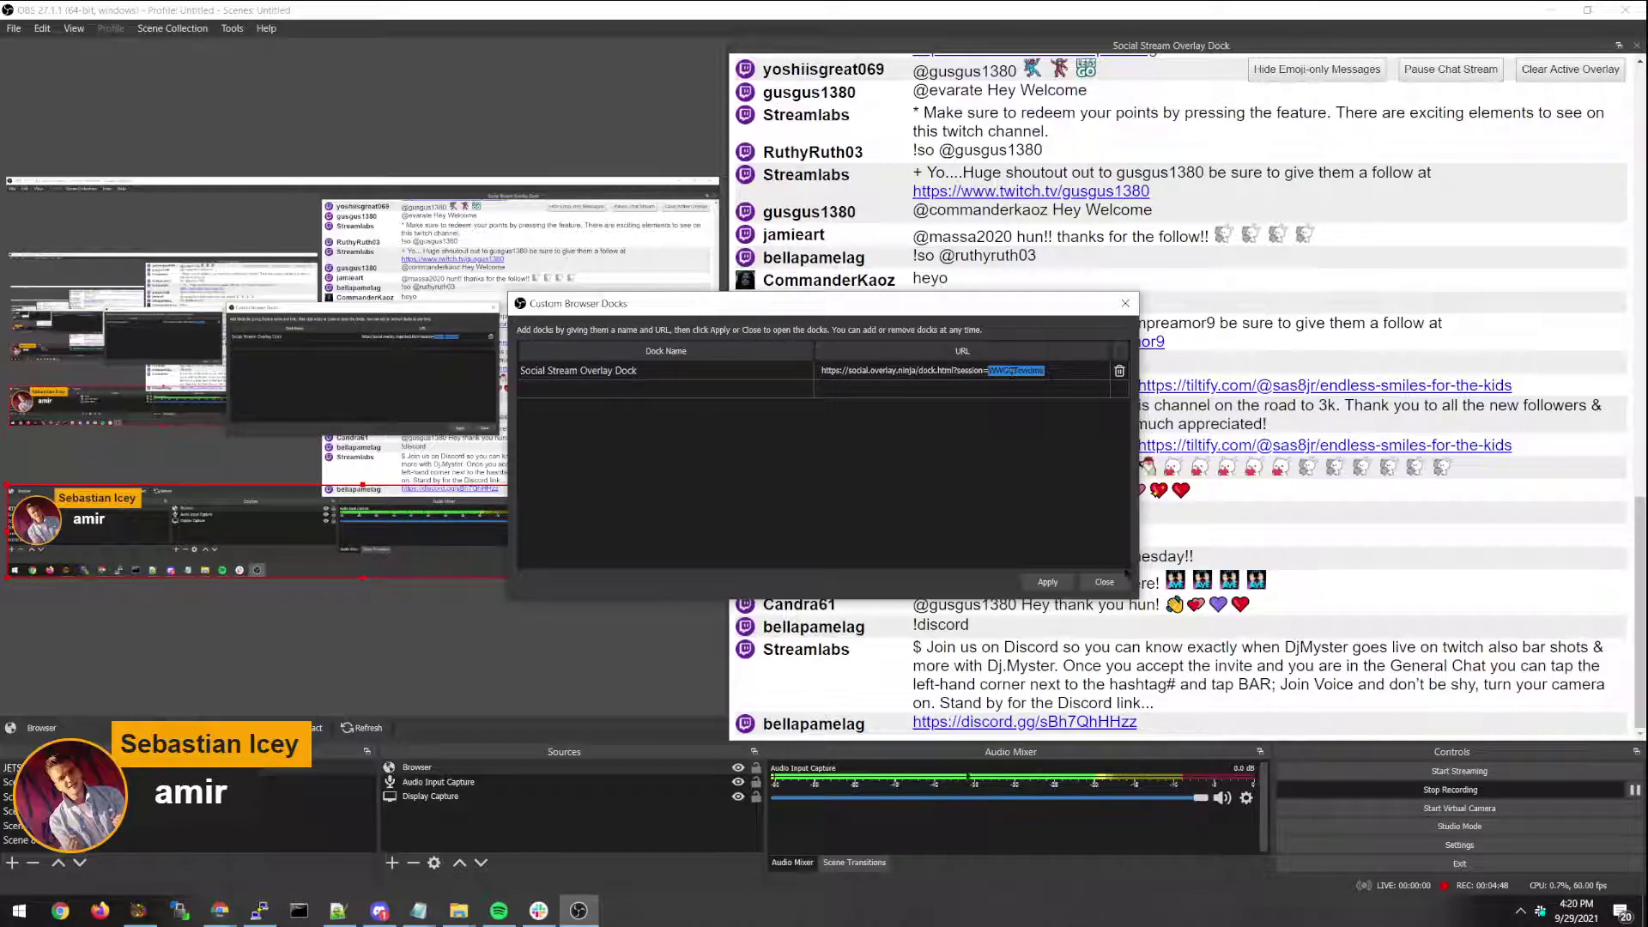
click(1105, 582)
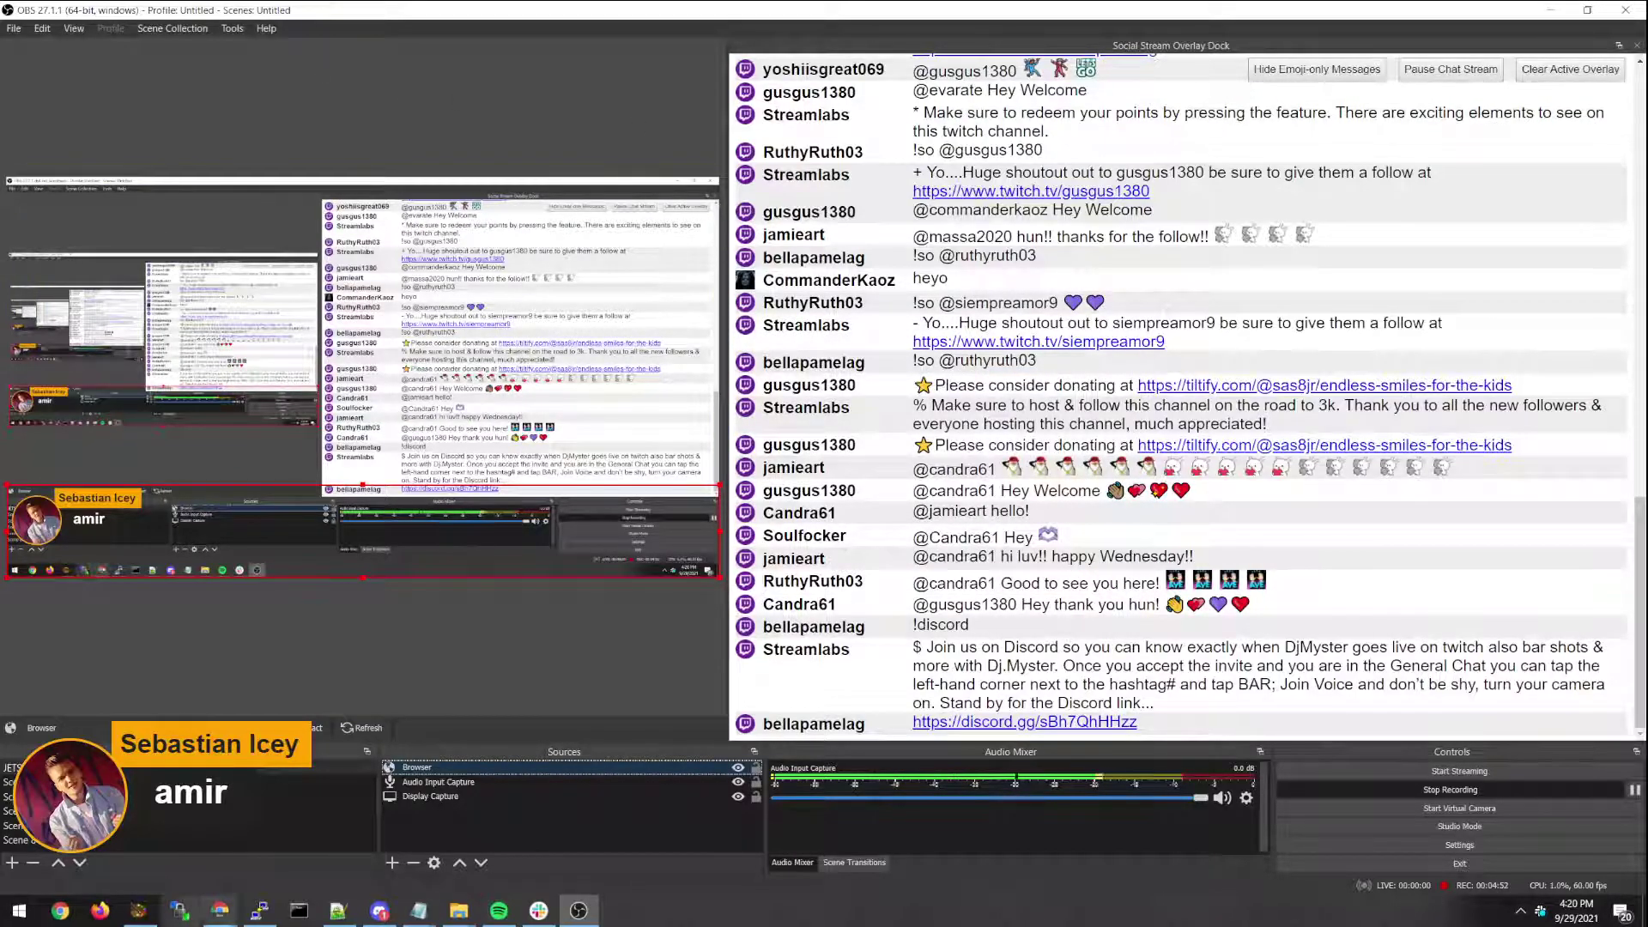
Replace the session ID in the dock and overlay page URLs with the OBS dock's session ID.
click(134, 850)
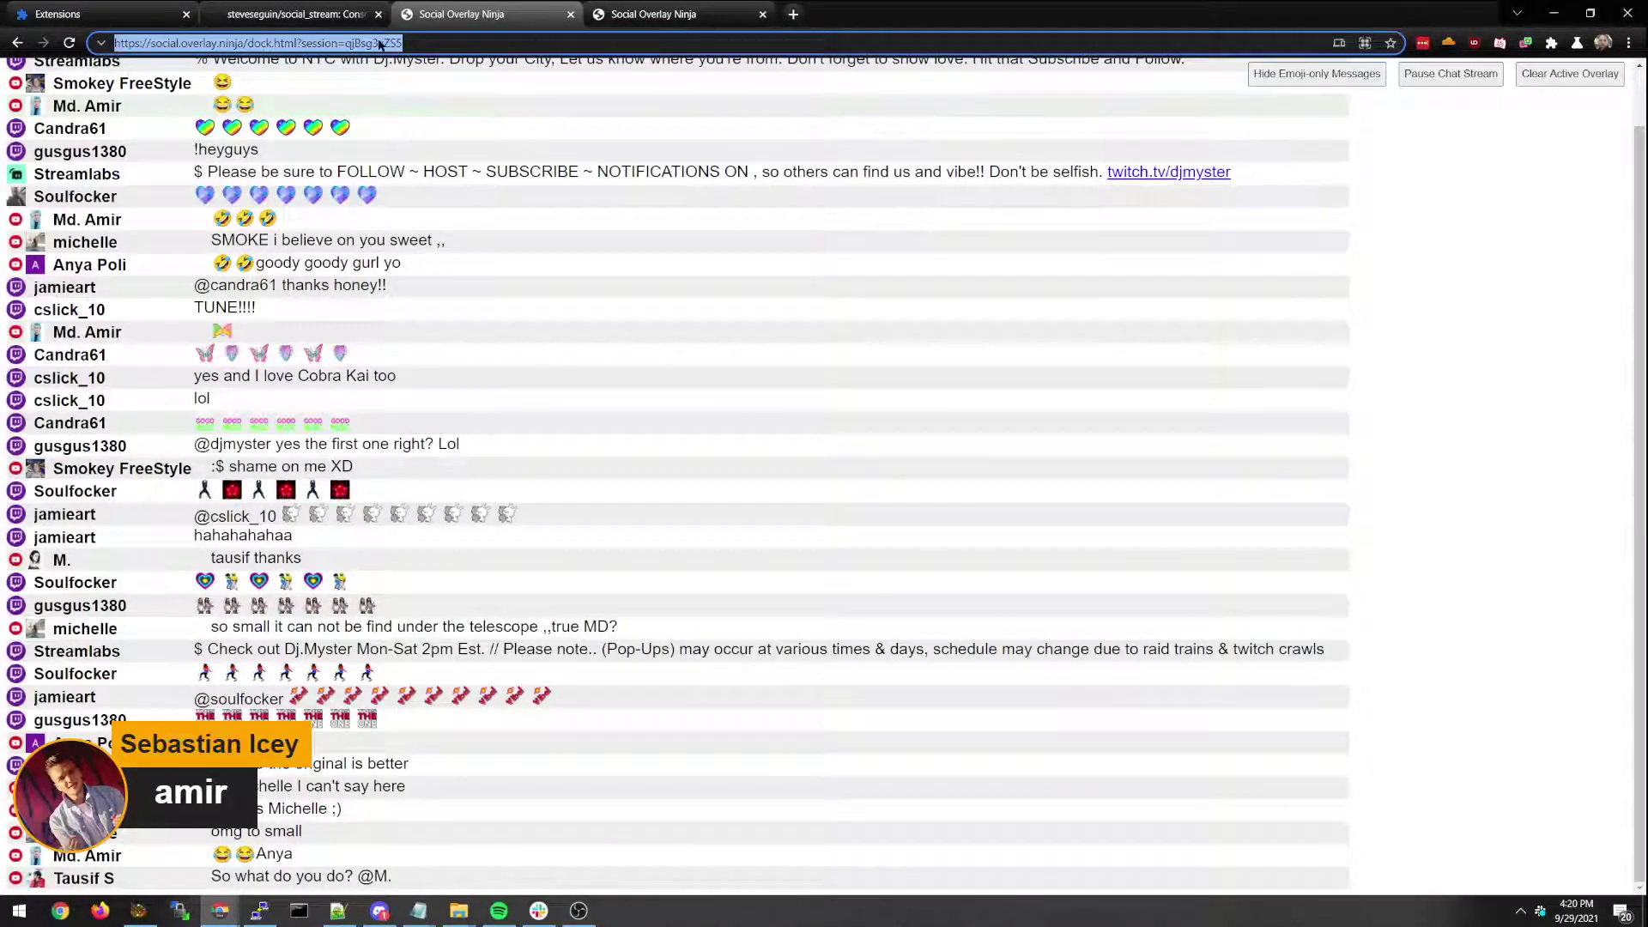
key(ctrl+Tab)
key(ctrl+shift+Left)
key(Return)
key(ctrl+shift+Tab)
Open the Social Stream extension's Options from its toolbar icon.
click(1525, 42)
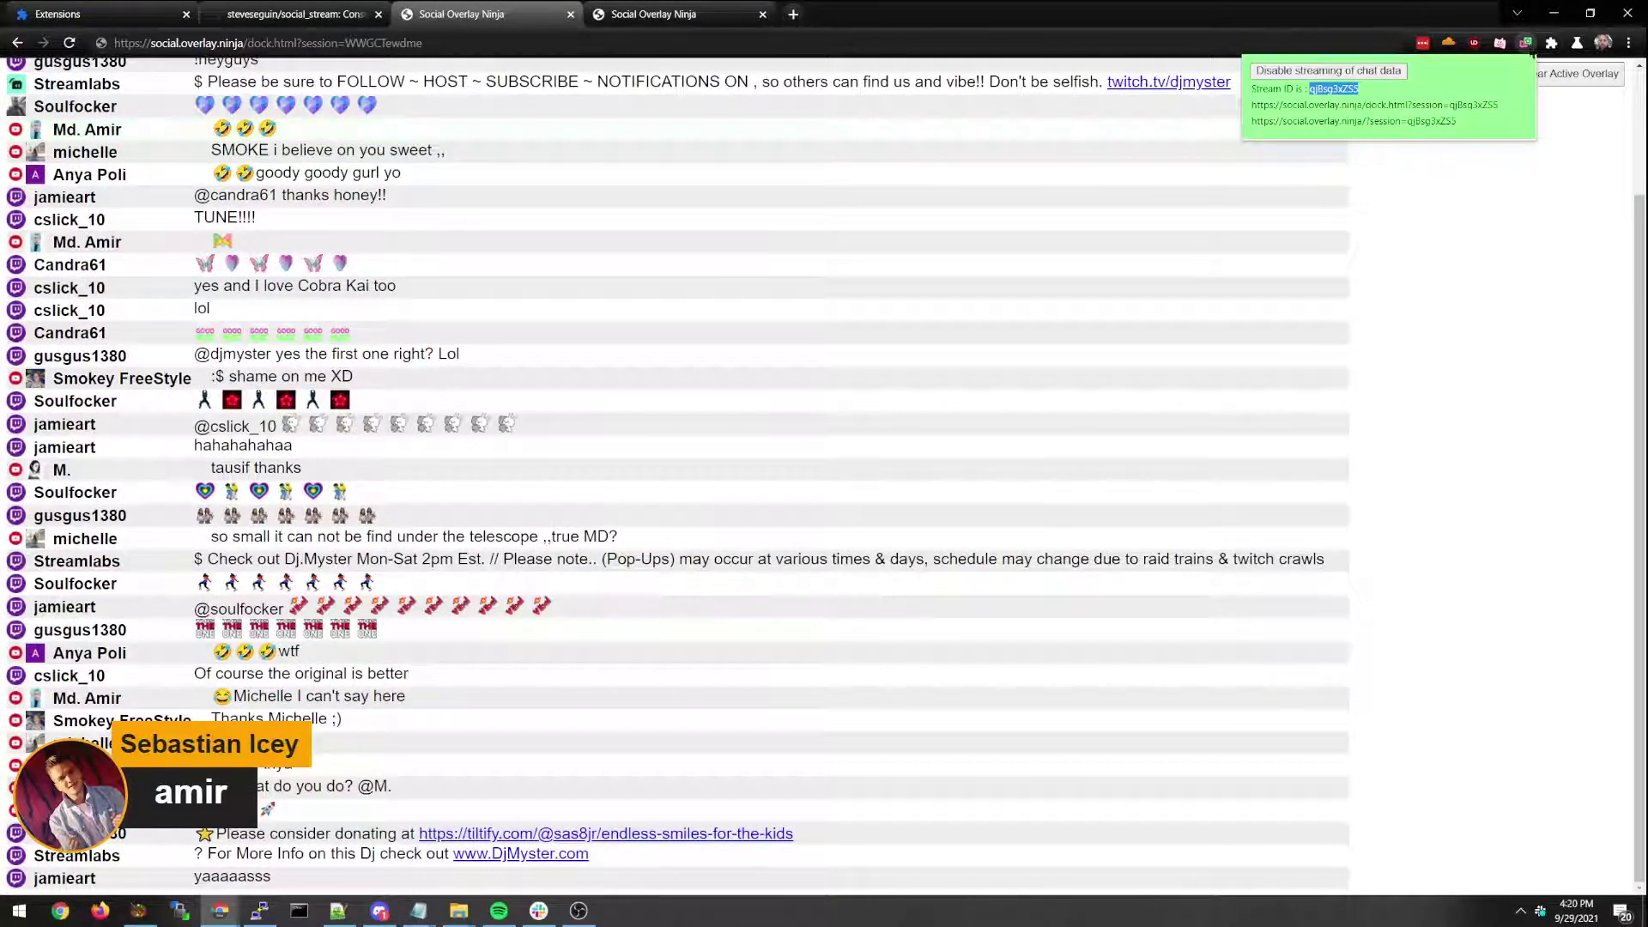
right_click(1526, 43)
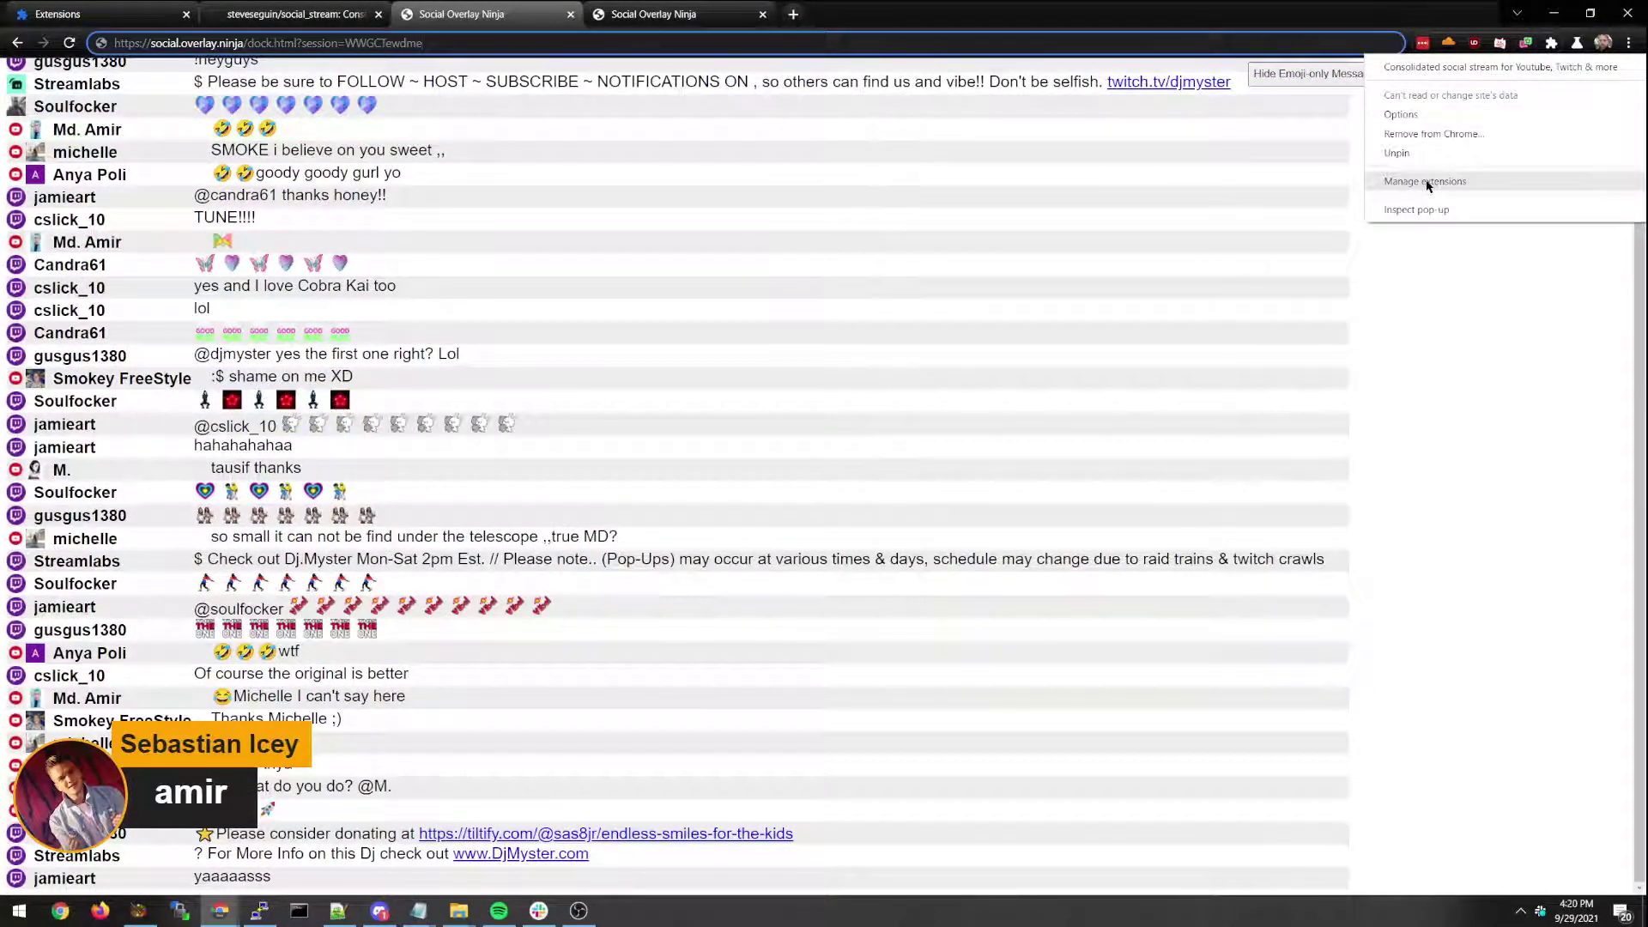
click(1396, 115)
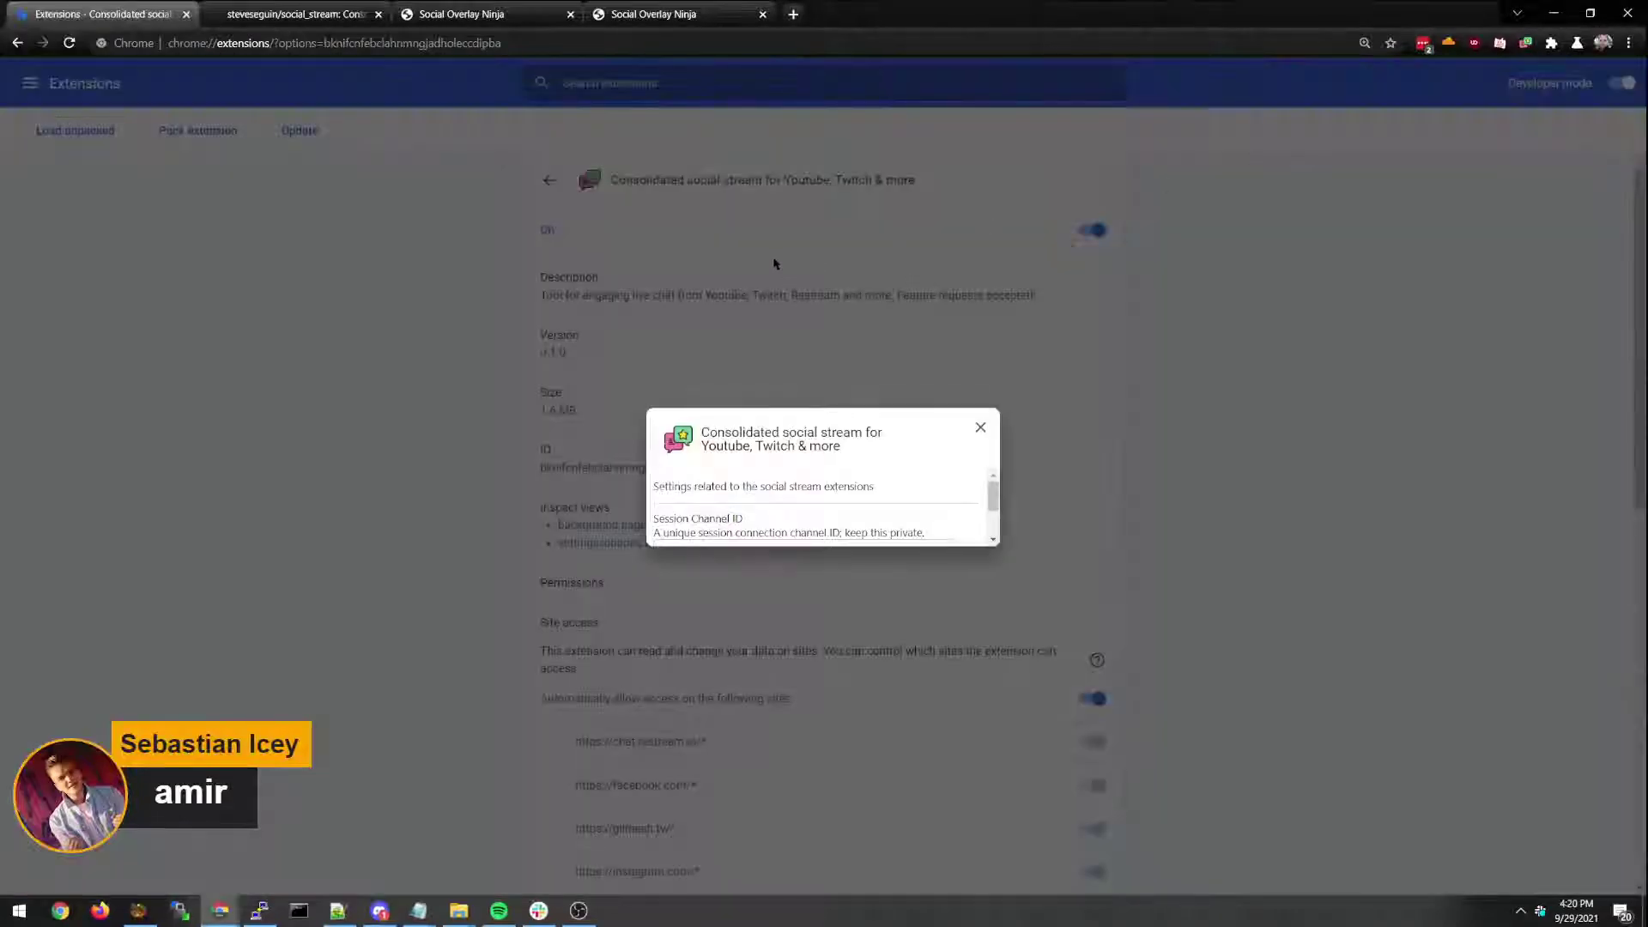
Save the OBS dock's session ID as the extension's Session Channel ID.
scroll(963, 470, down, 2)
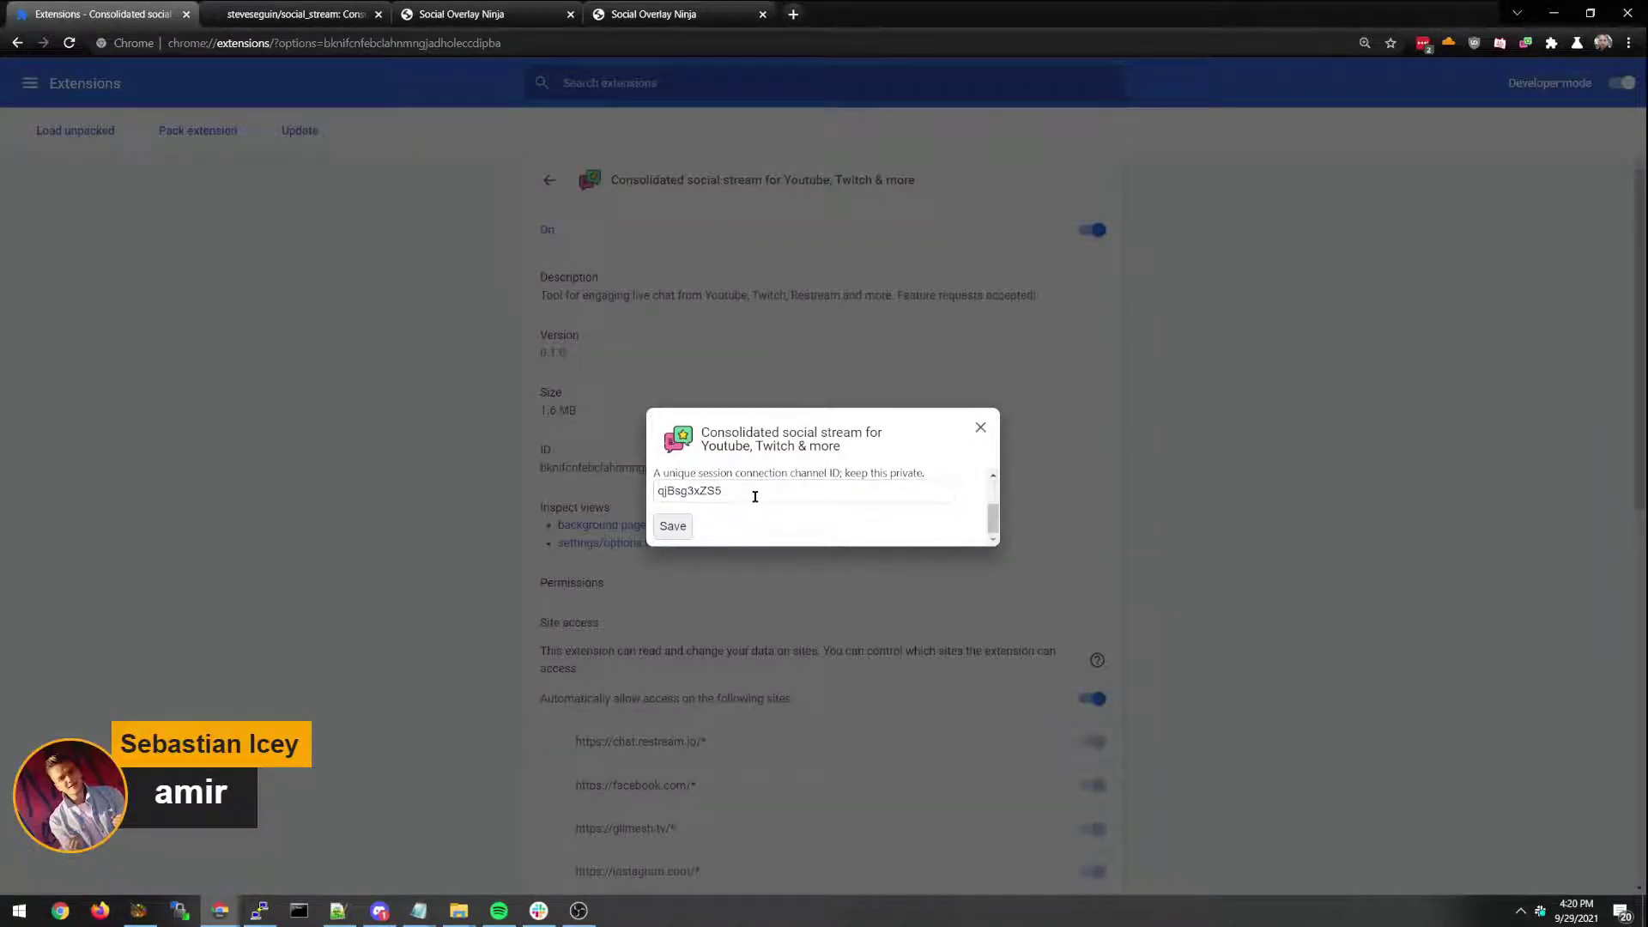
scroll(753, 494, up, 2)
scroll(737, 489, down, 2)
click(755, 494)
click(980, 426)
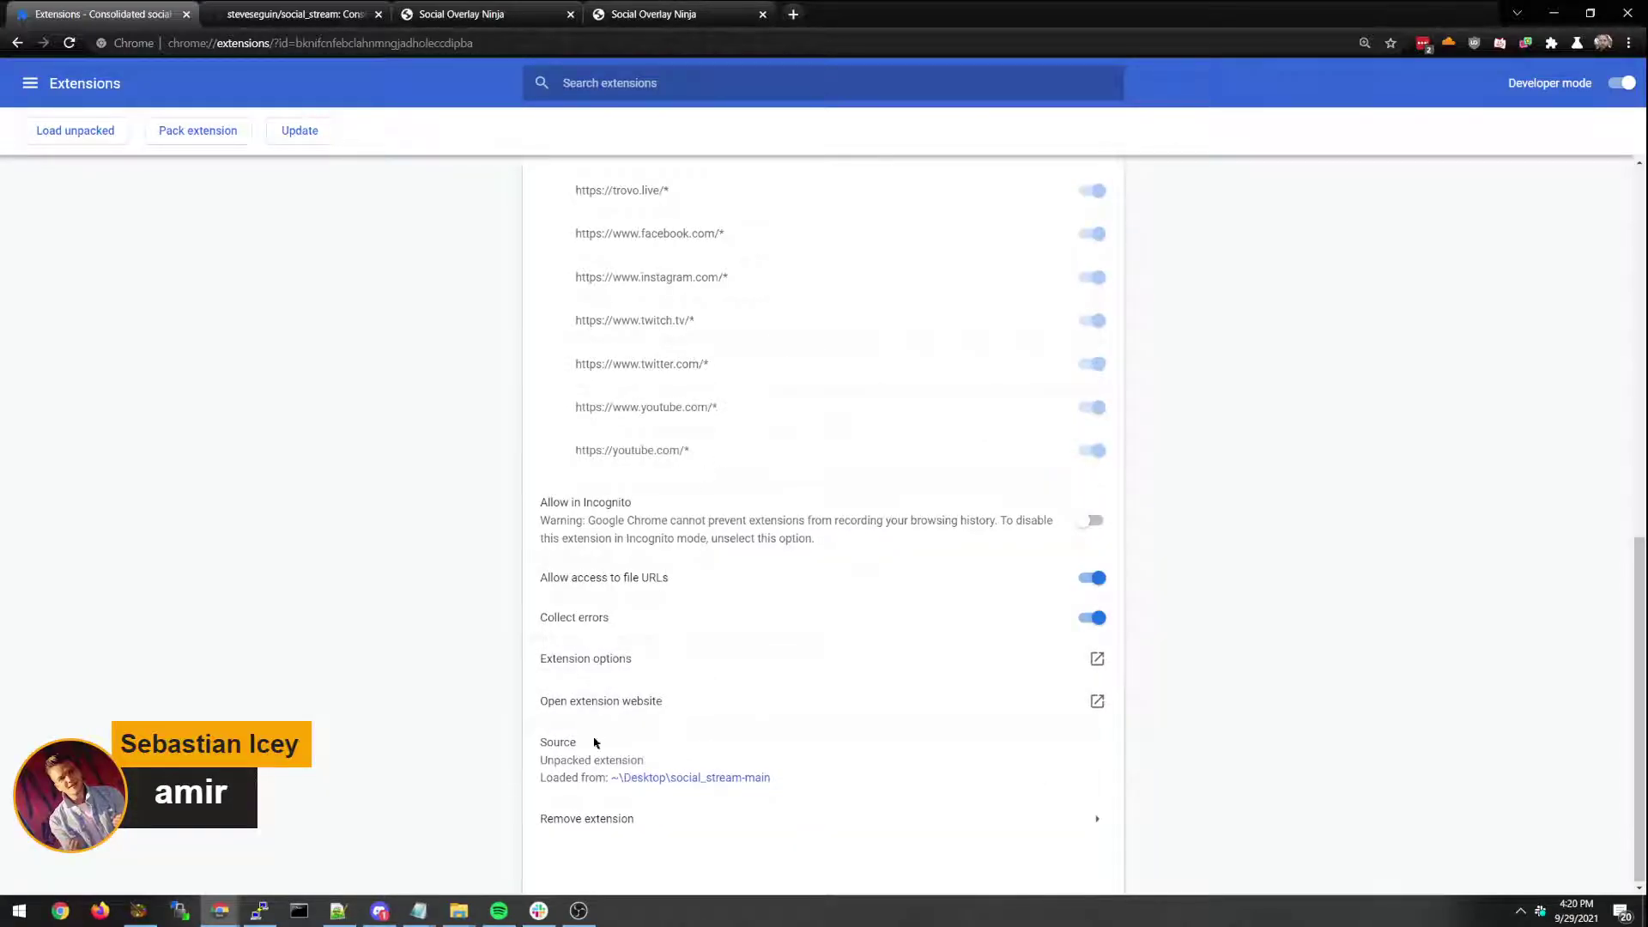
scroll(562, 734, up, 15)
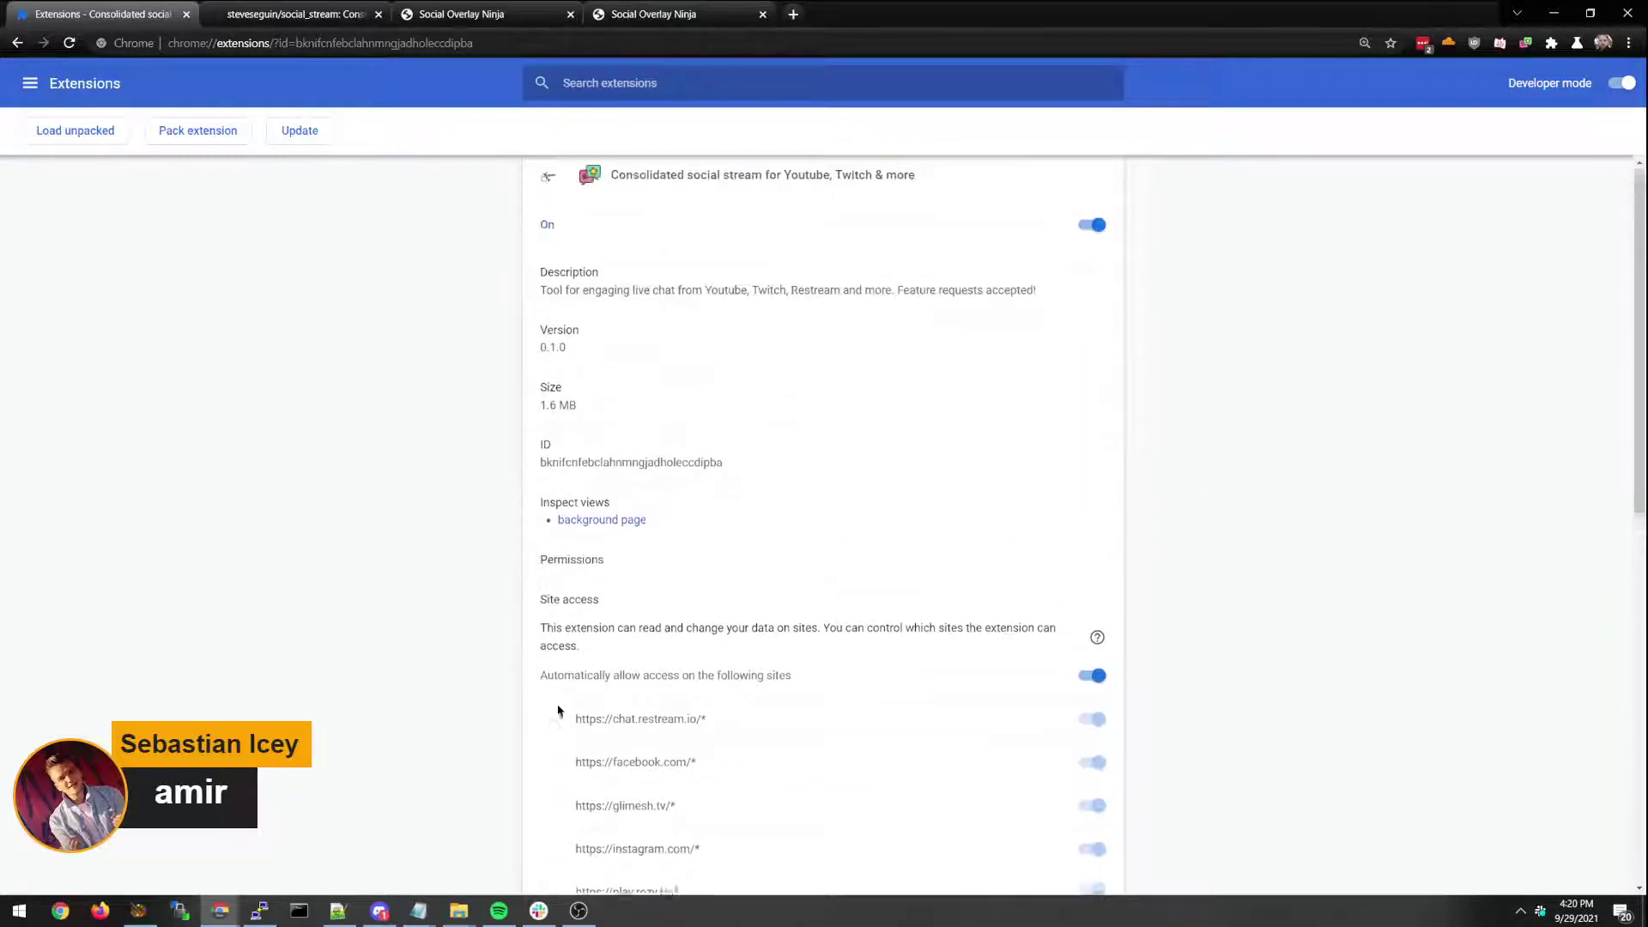
scroll(564, 685, down, 15)
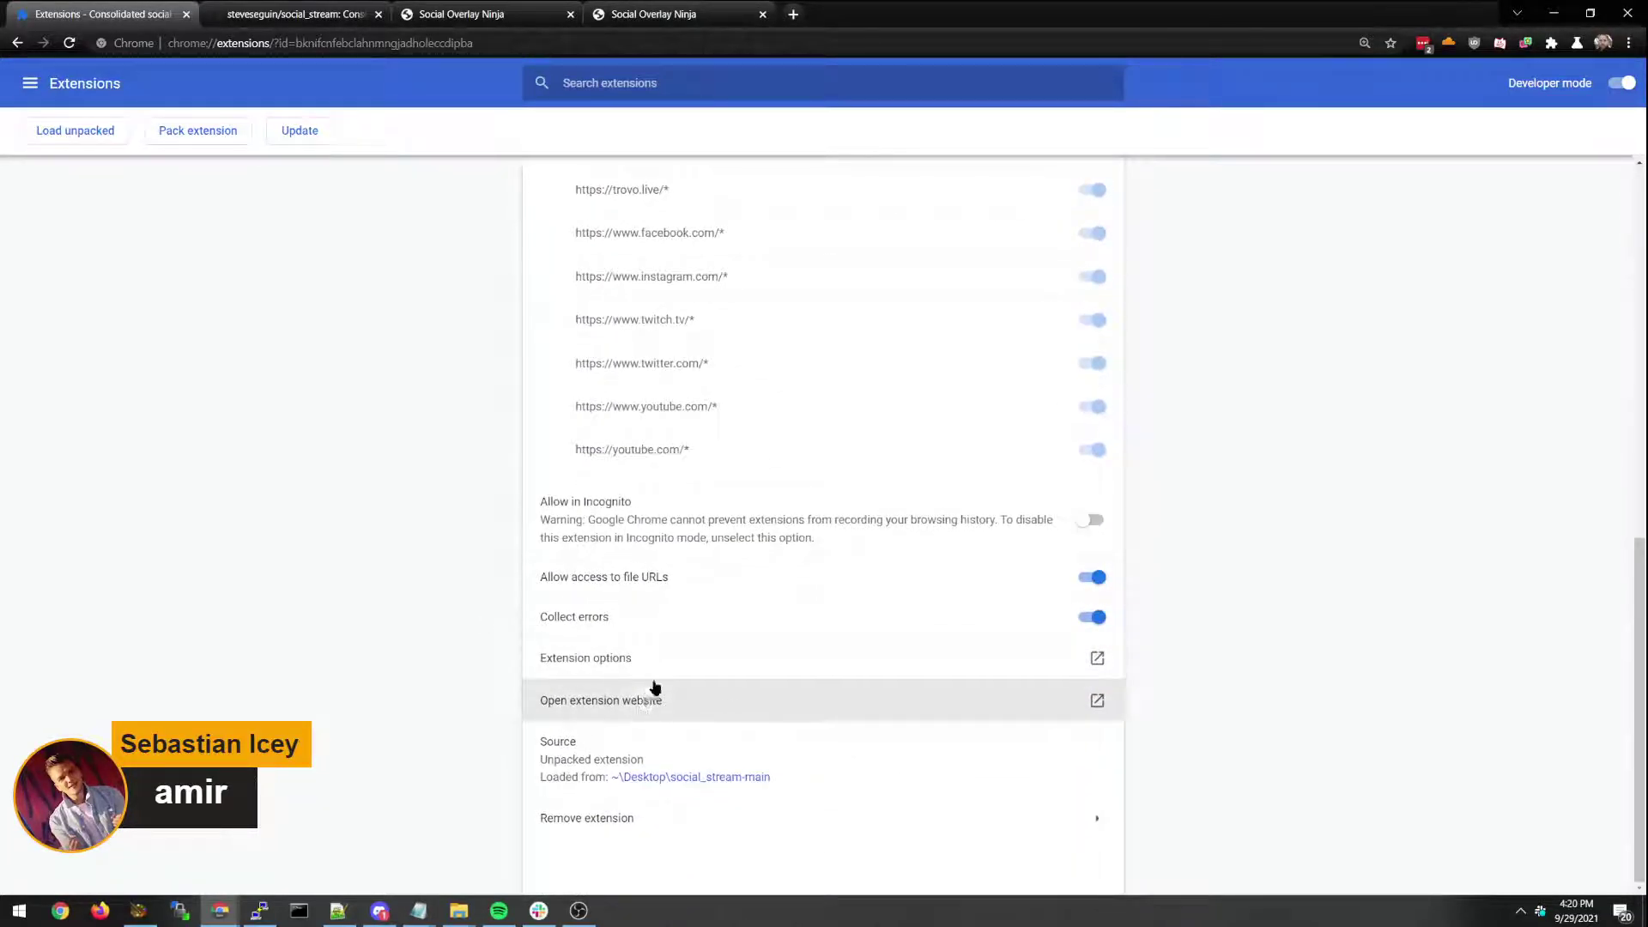
click(655, 666)
scroll(840, 484, down, 5)
double_click(732, 491)
click(674, 529)
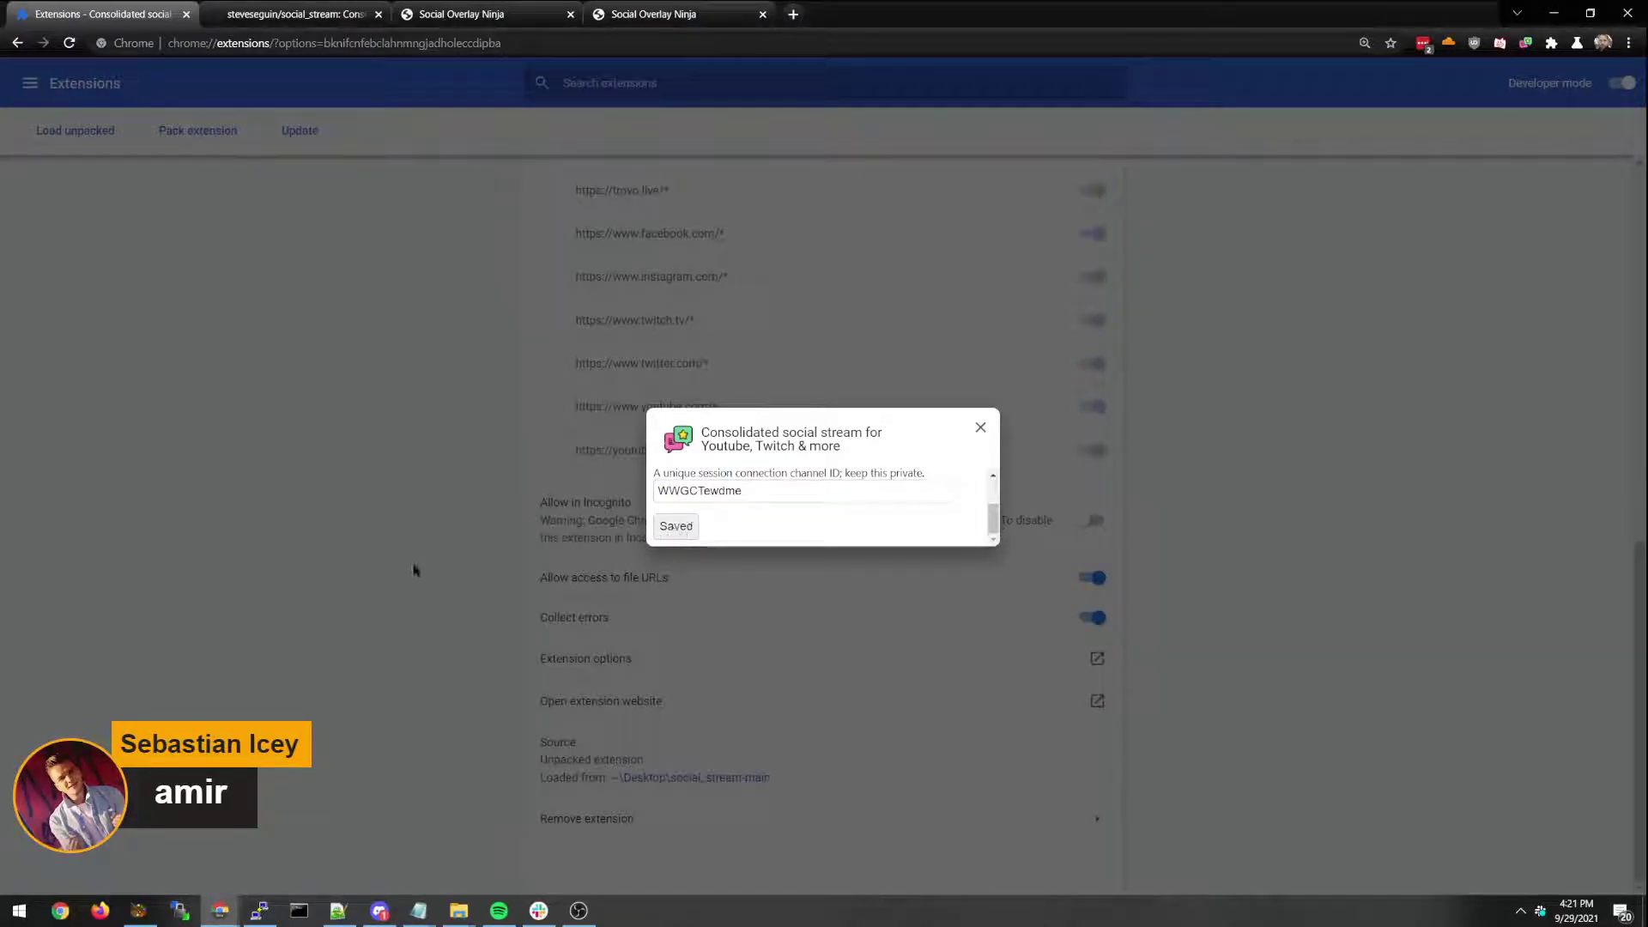
click(980, 426)
Check the extension's stream ID, the dock and overlay chat cards, then the social_stream repo tab.
click(1525, 43)
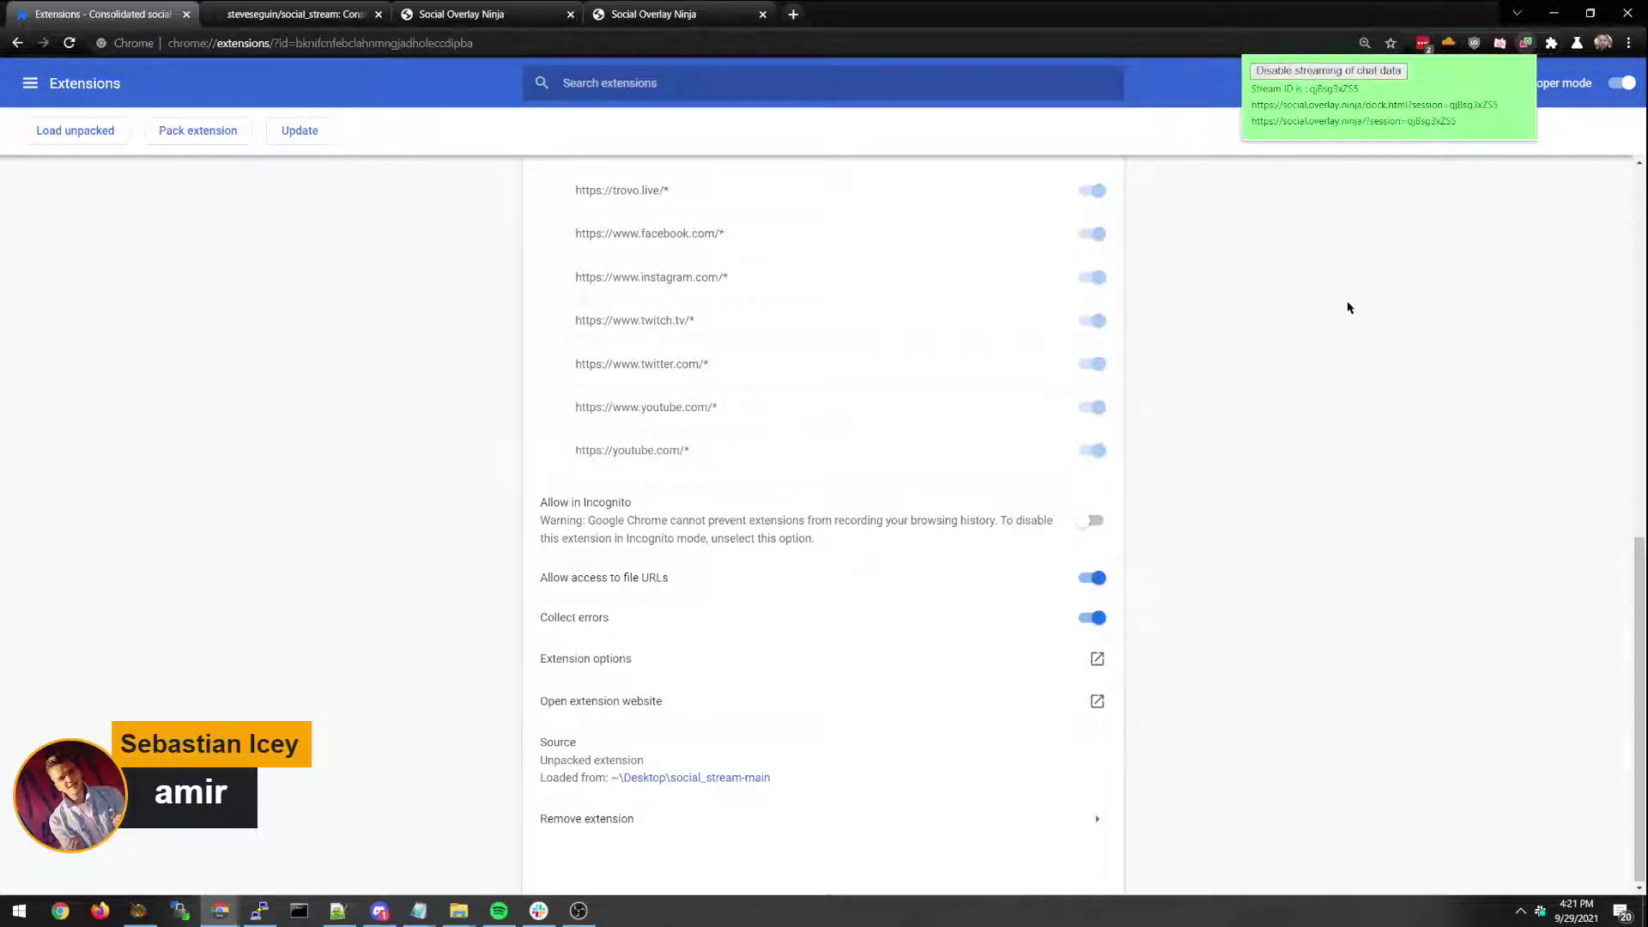
click(489, 14)
click(669, 14)
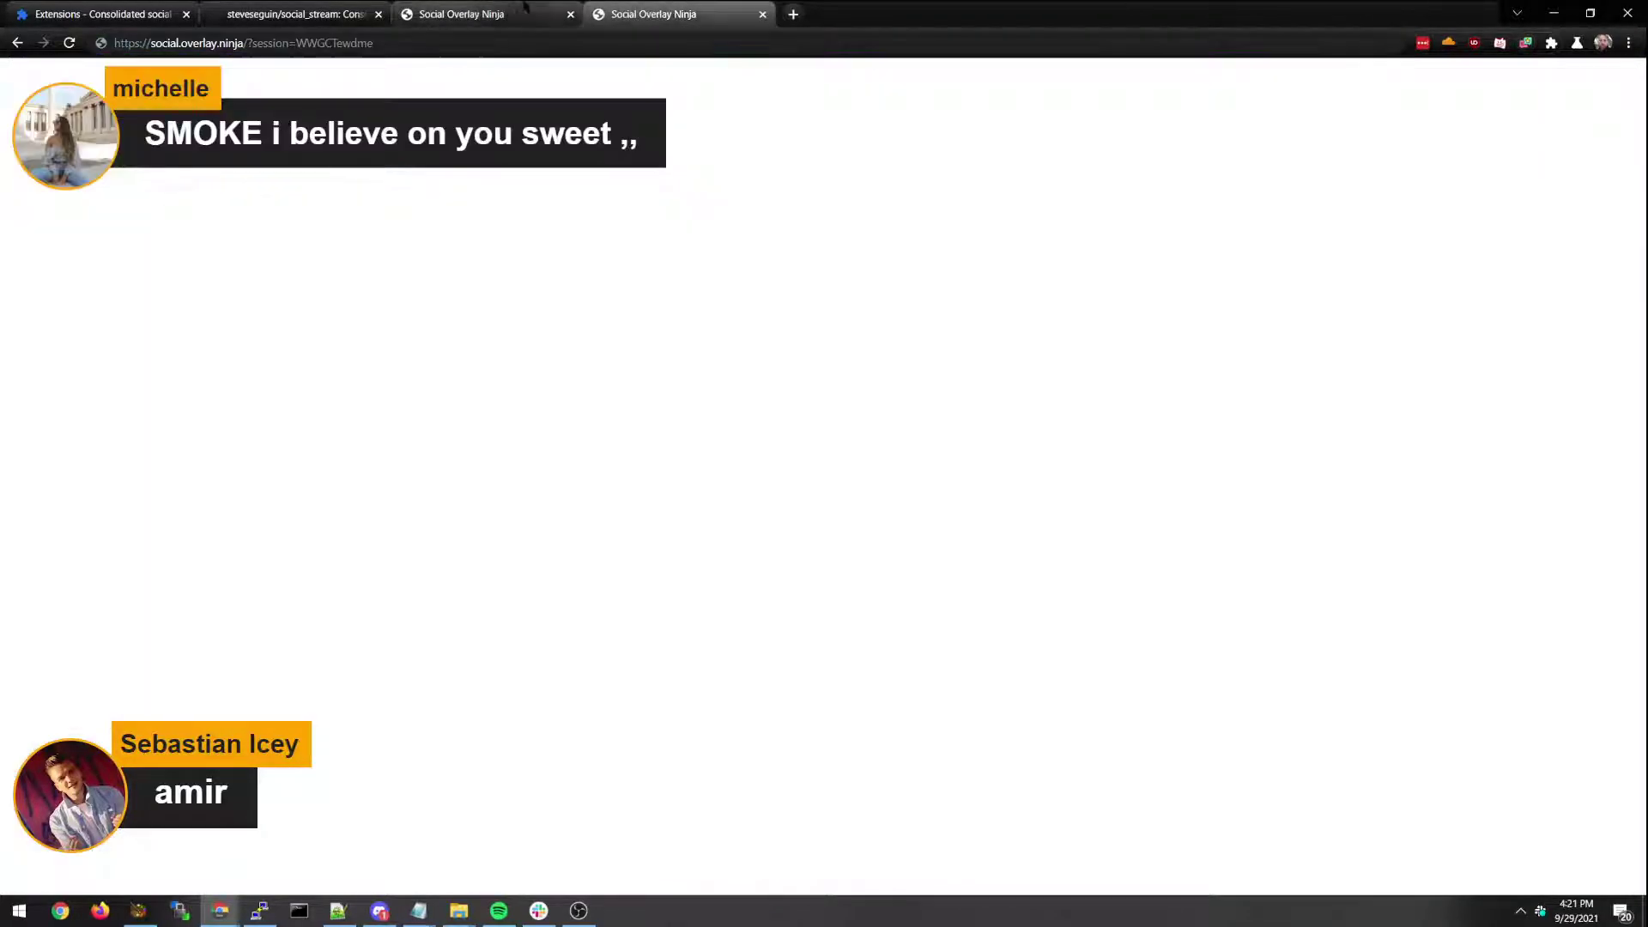
click(481, 14)
click(665, 13)
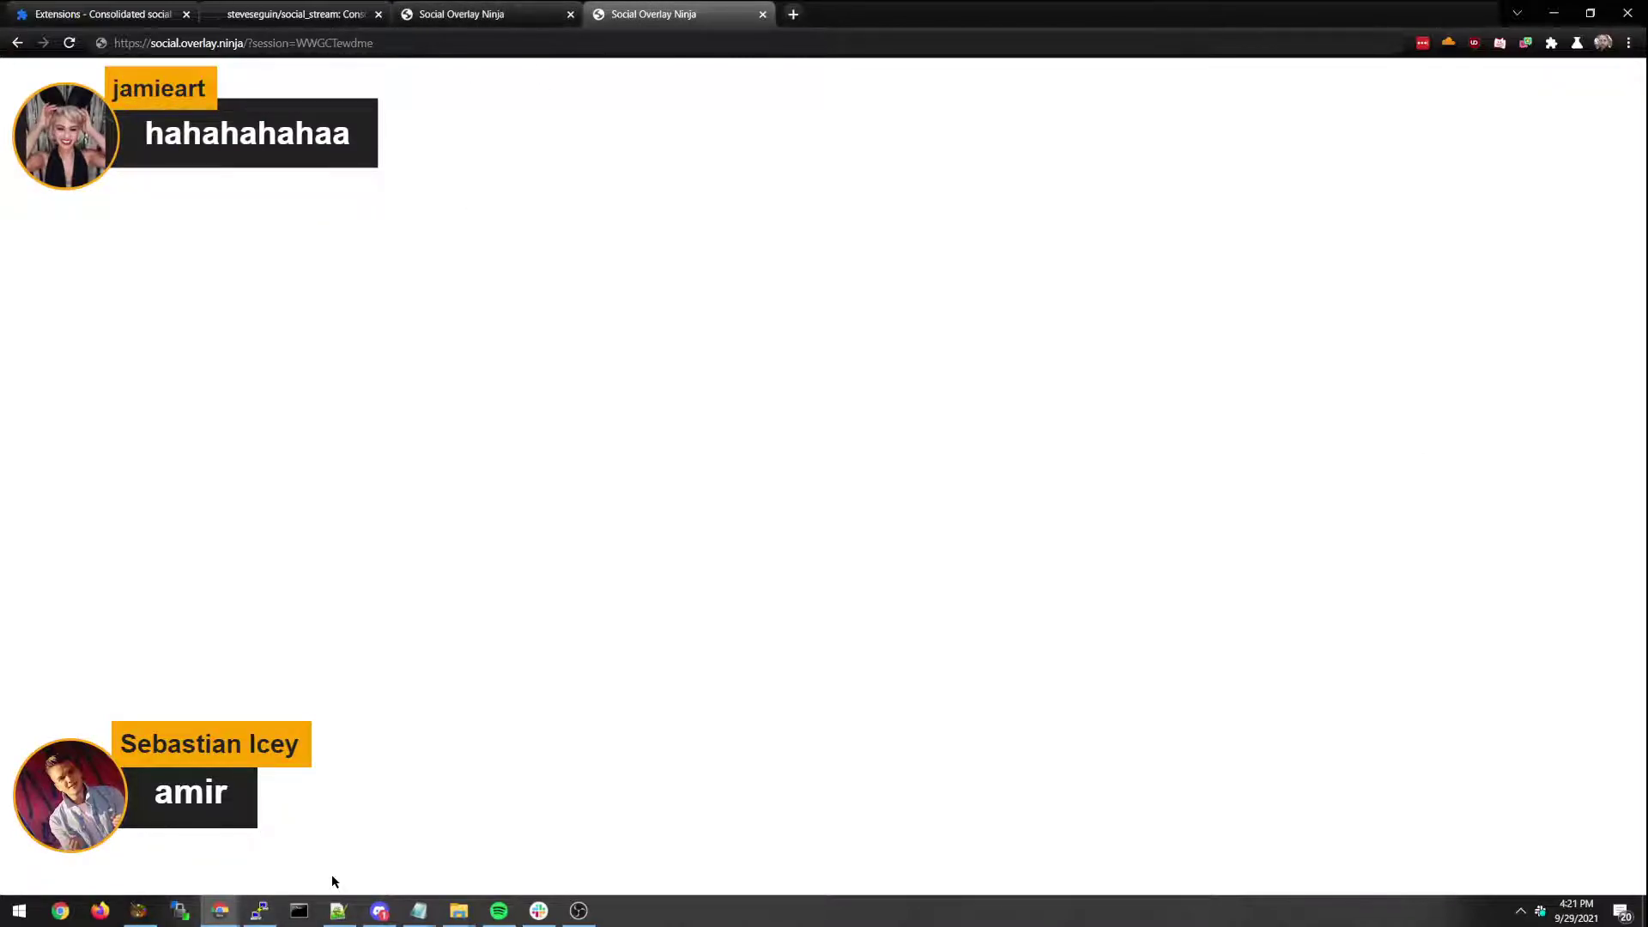
click(309, 6)
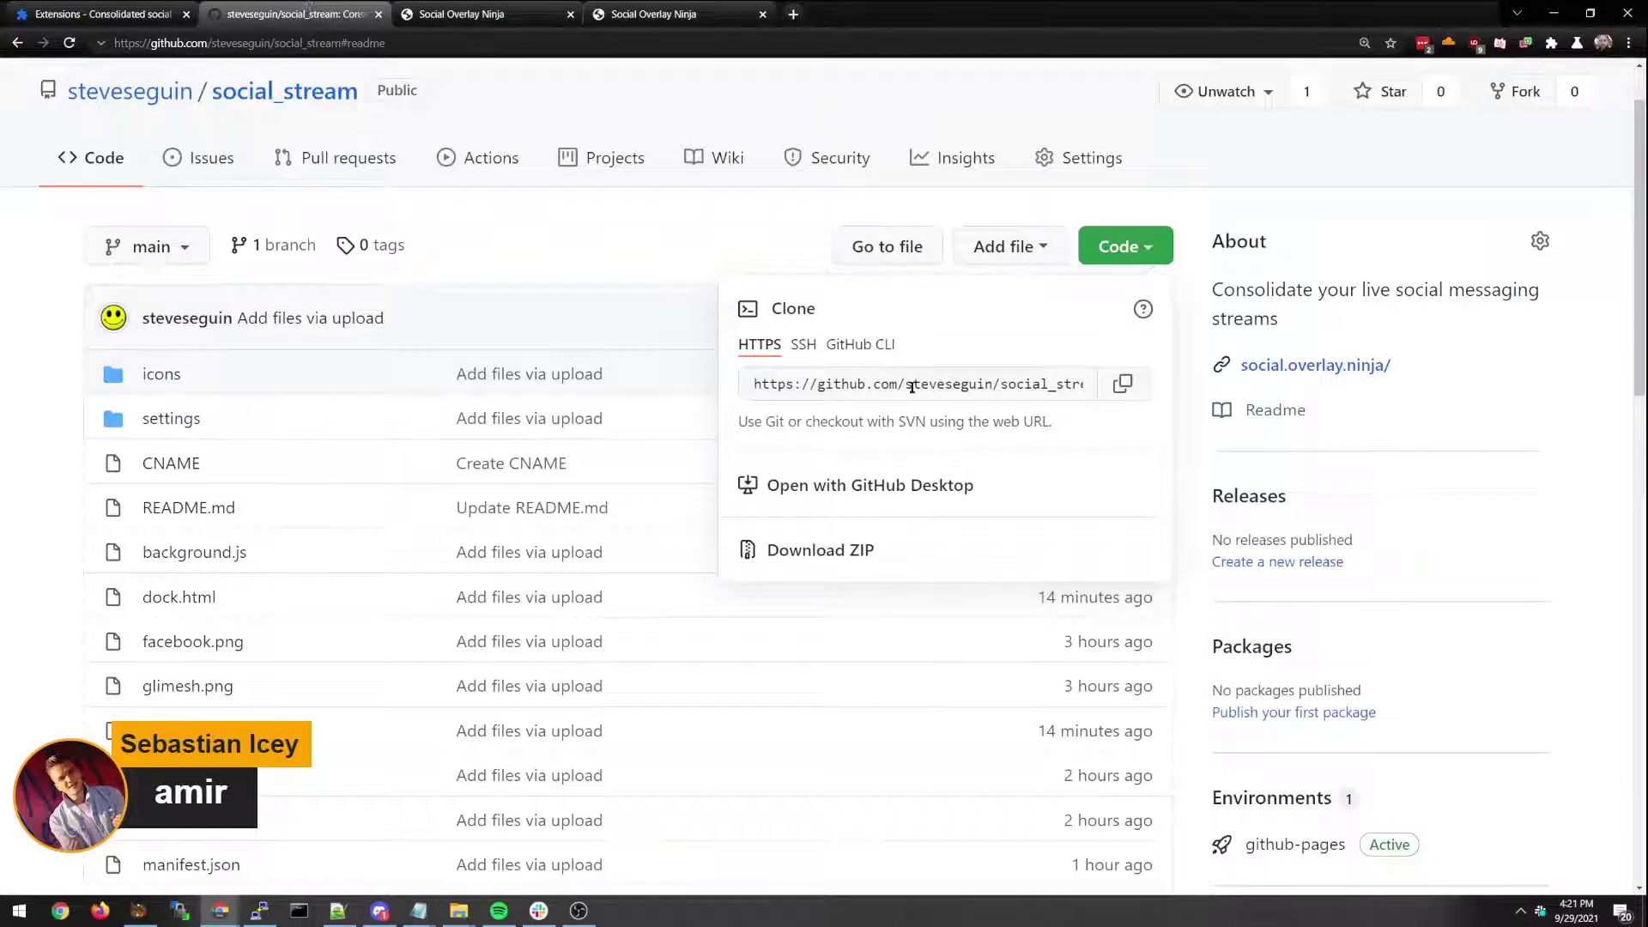
Dismiss the Code clone options and view the repository's index.html source.
click(1399, 236)
scroll(292, 346, down, 6)
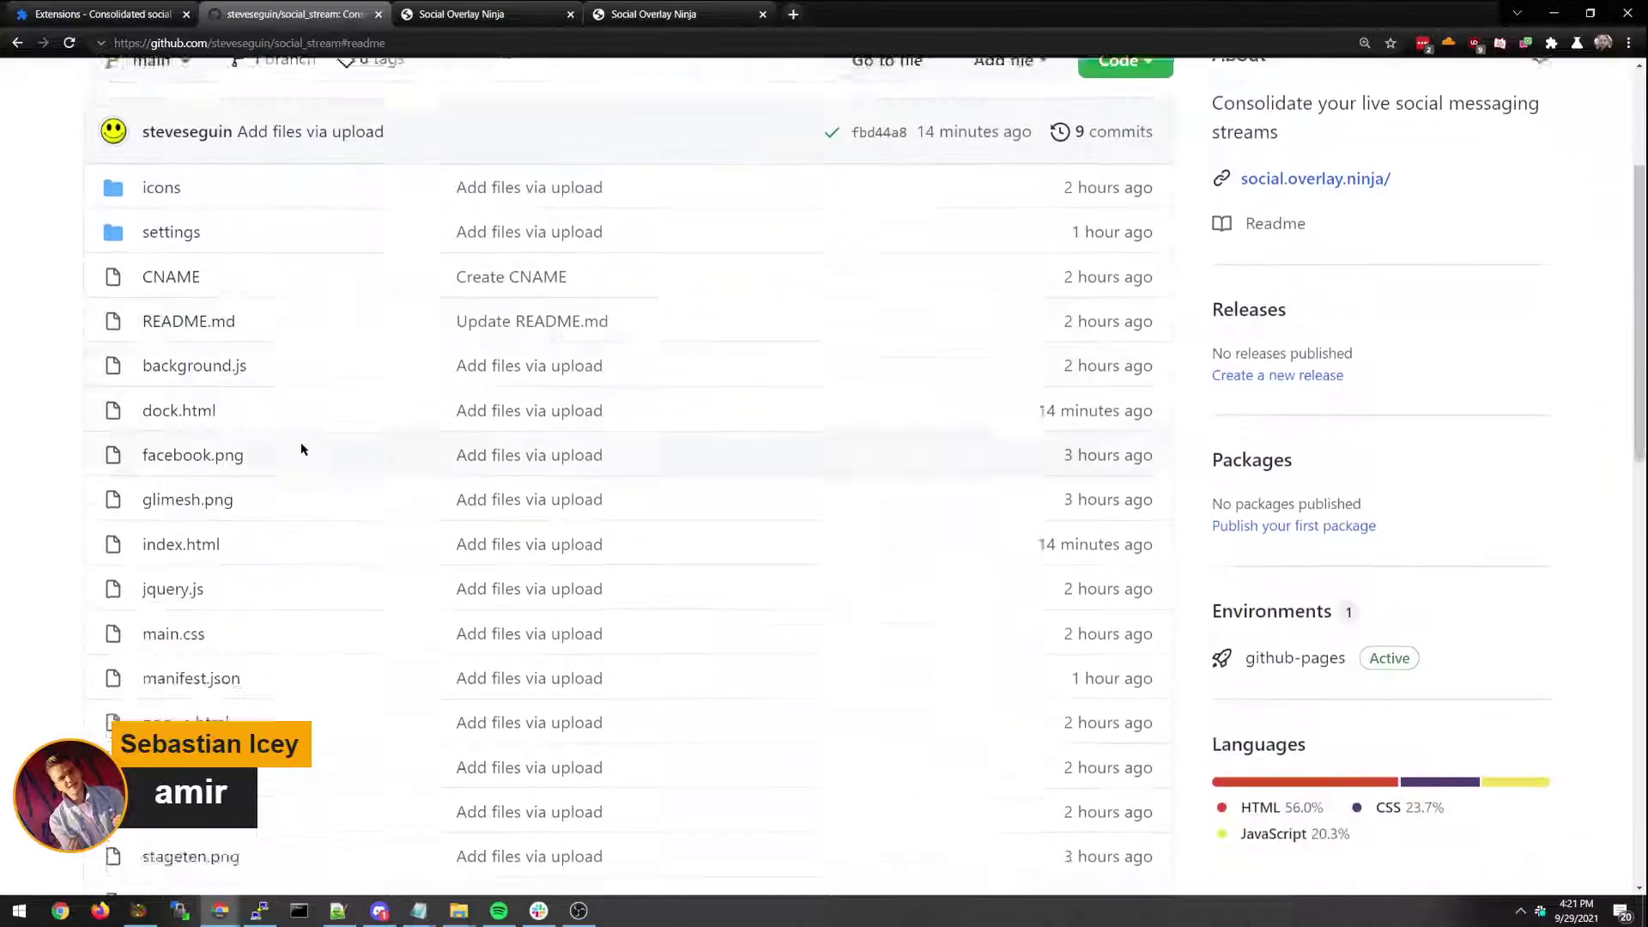
scroll(249, 472, up, 3)
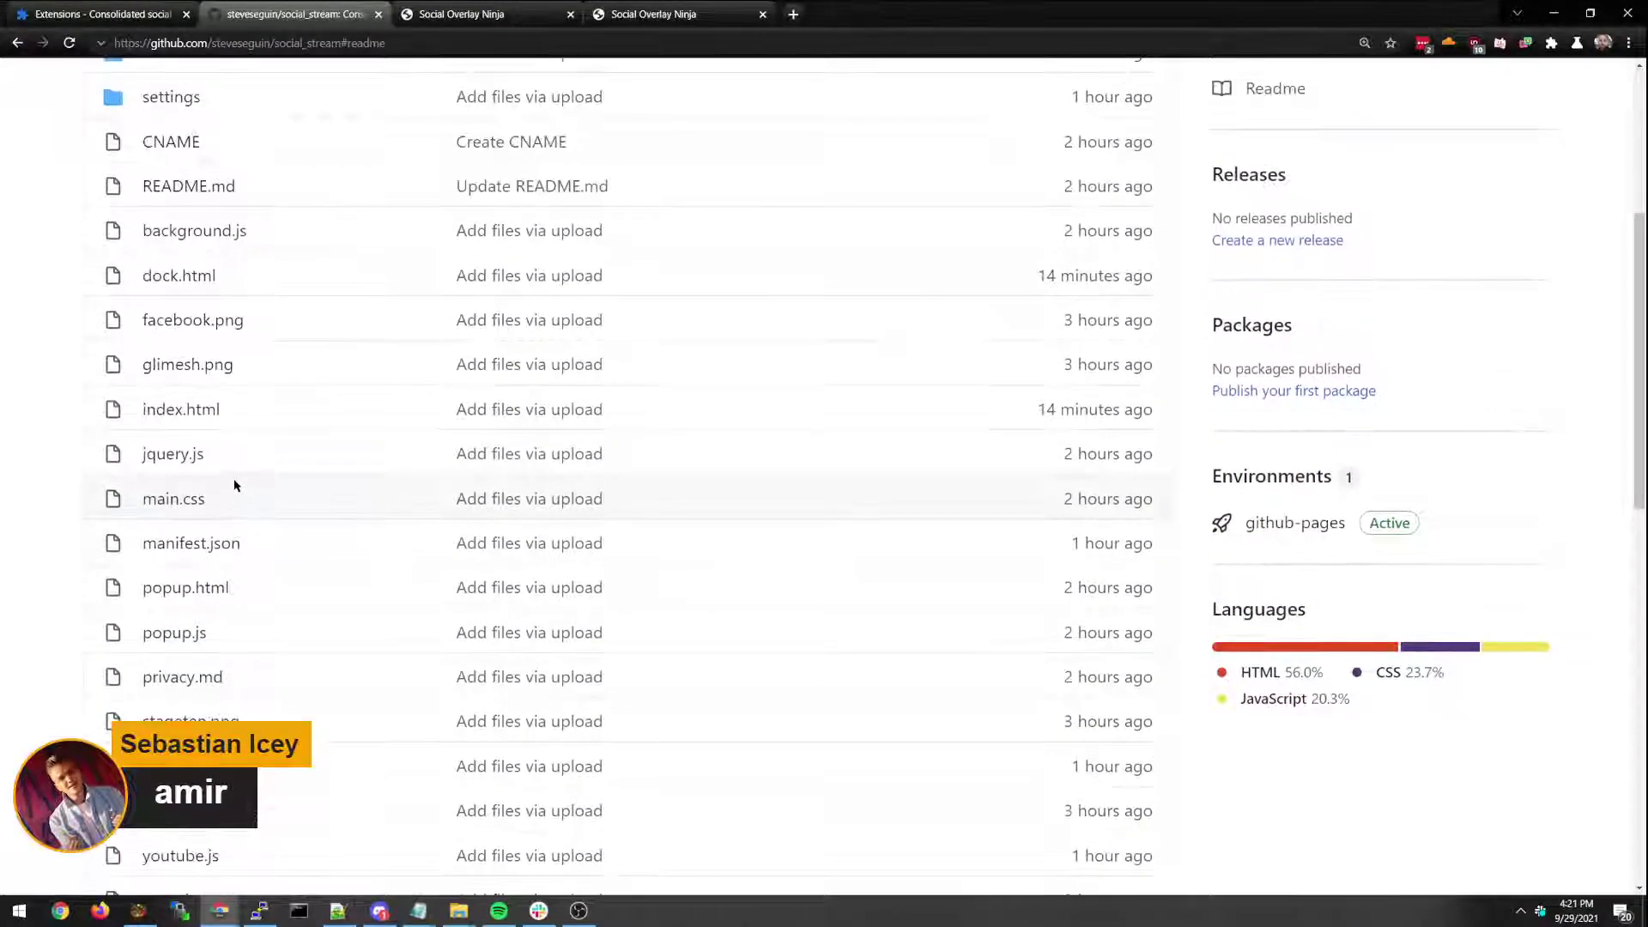
scroll(232, 482, up, 1)
click(178, 488)
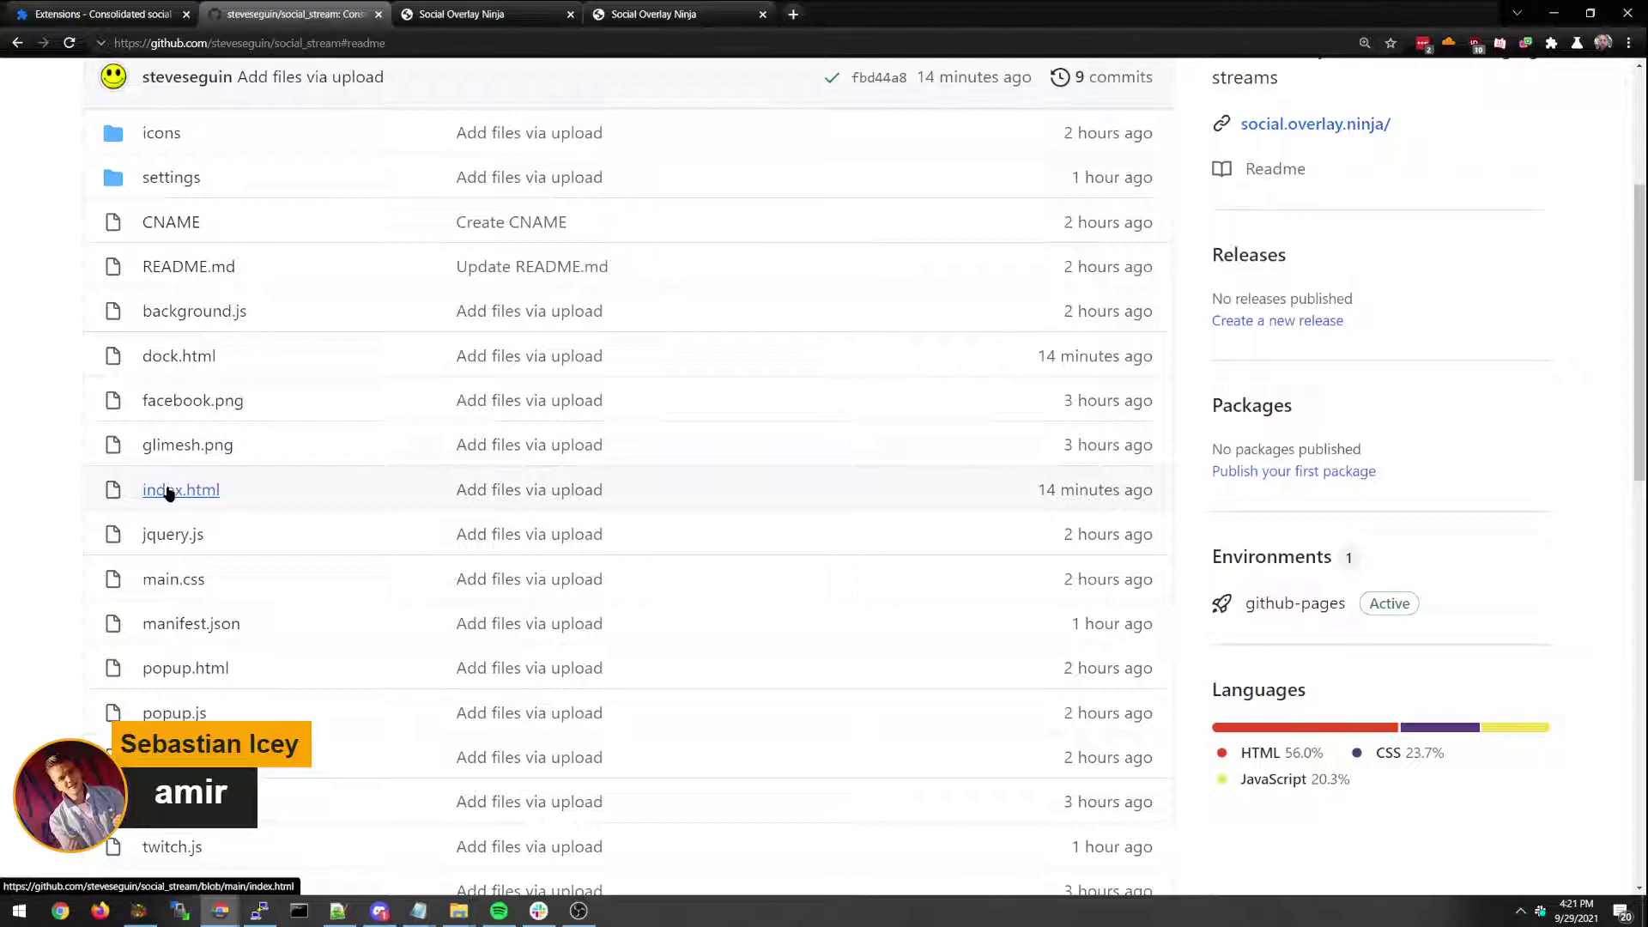
scroll(600, 559, down, 20)
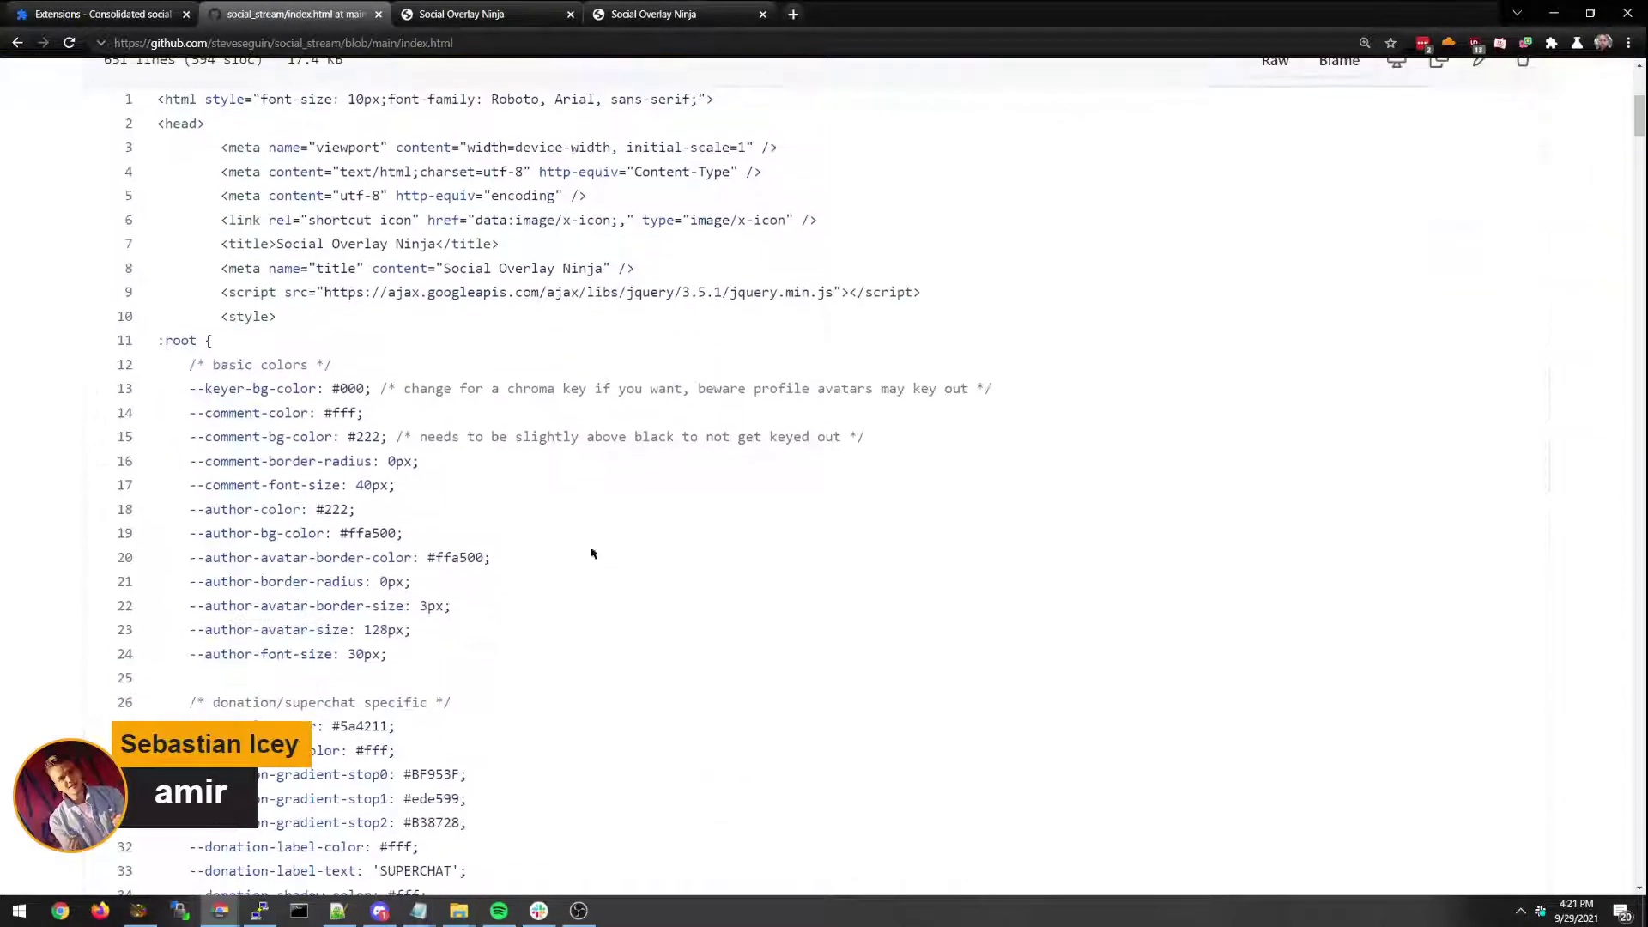
key(ctrl+shift+Tab)
key(ctrl+shift+Tab)
key(ctrl+shift+Tab)
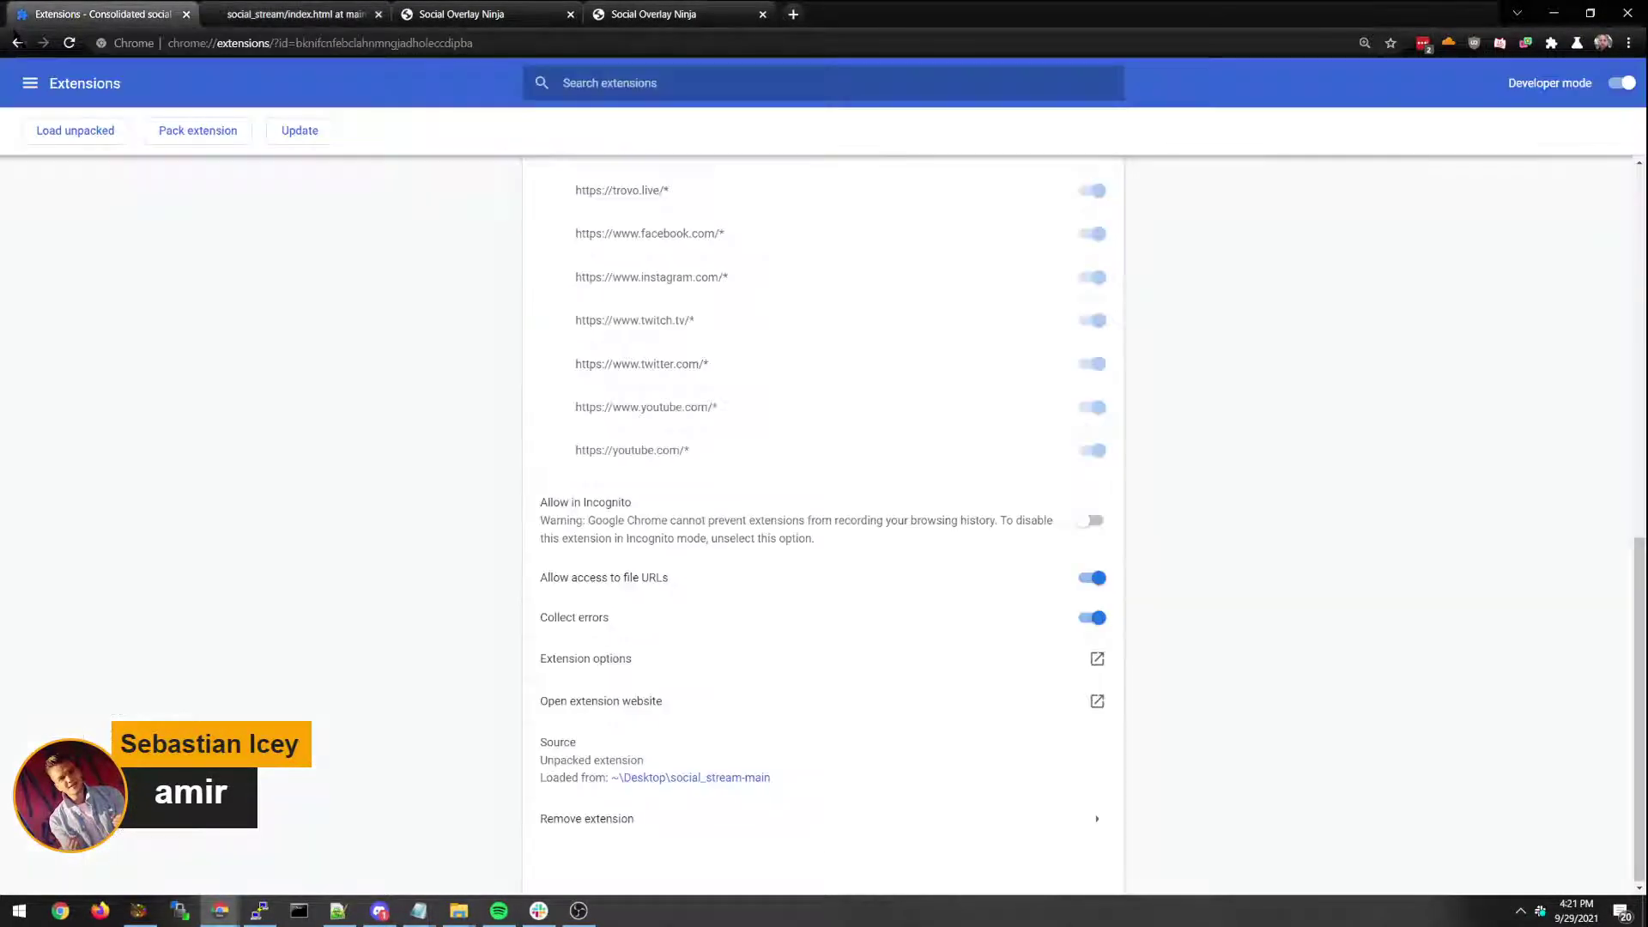
key(ctrl+shift+Tab)
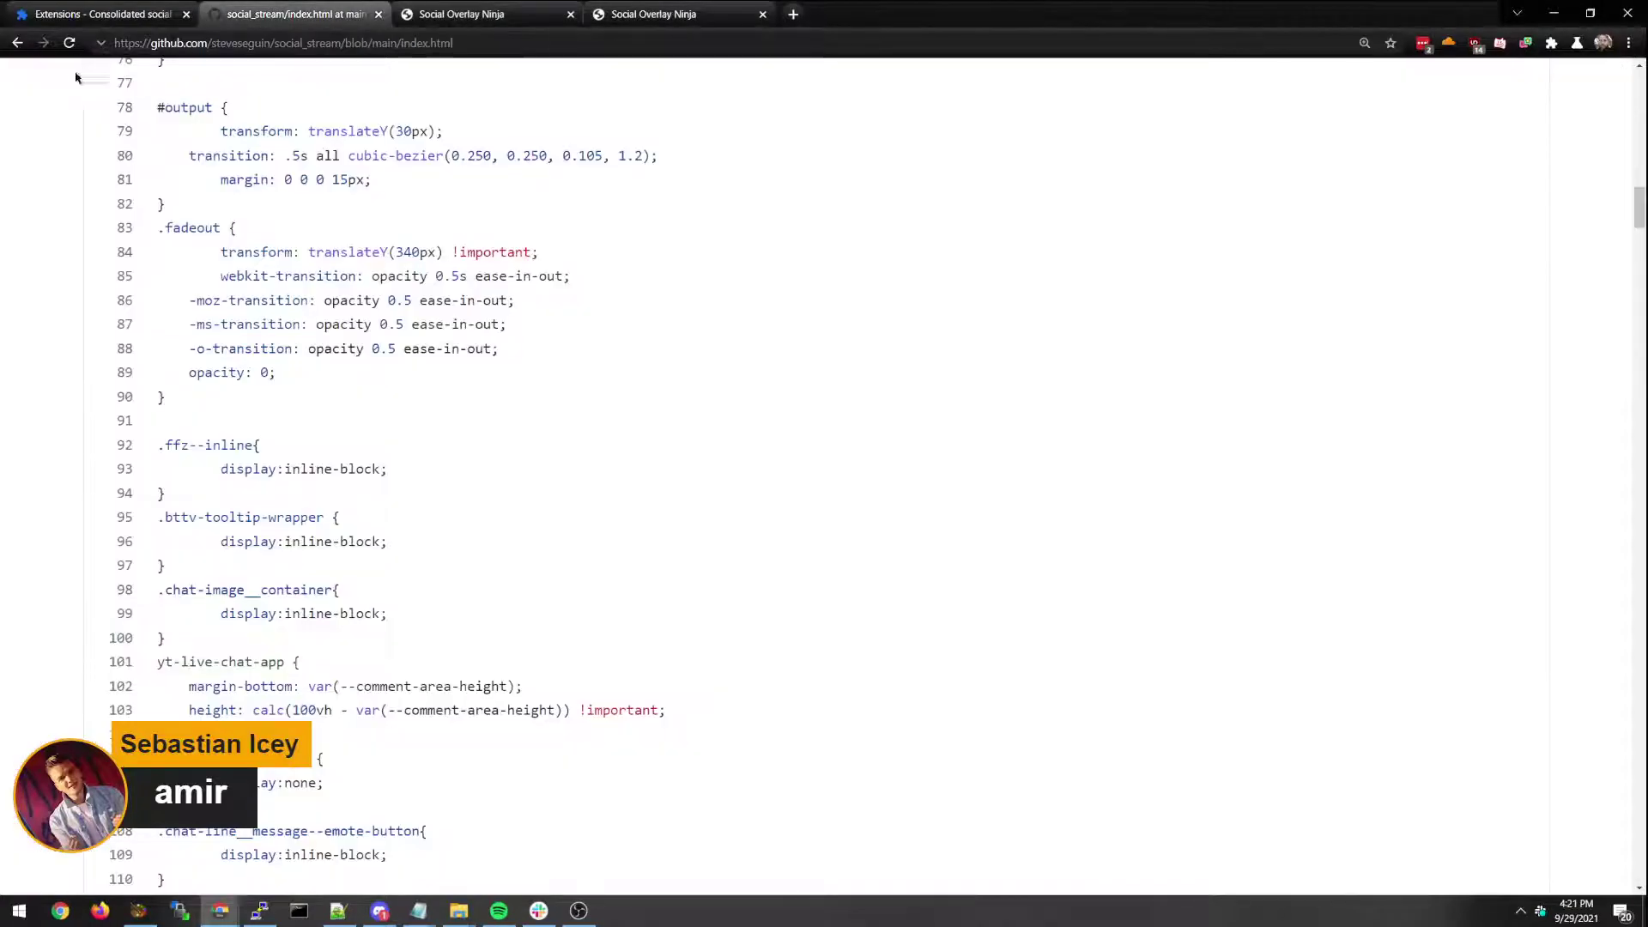
Return to the repository file list and open dock.html.
click(17, 42)
scroll(196, 347, down, 2)
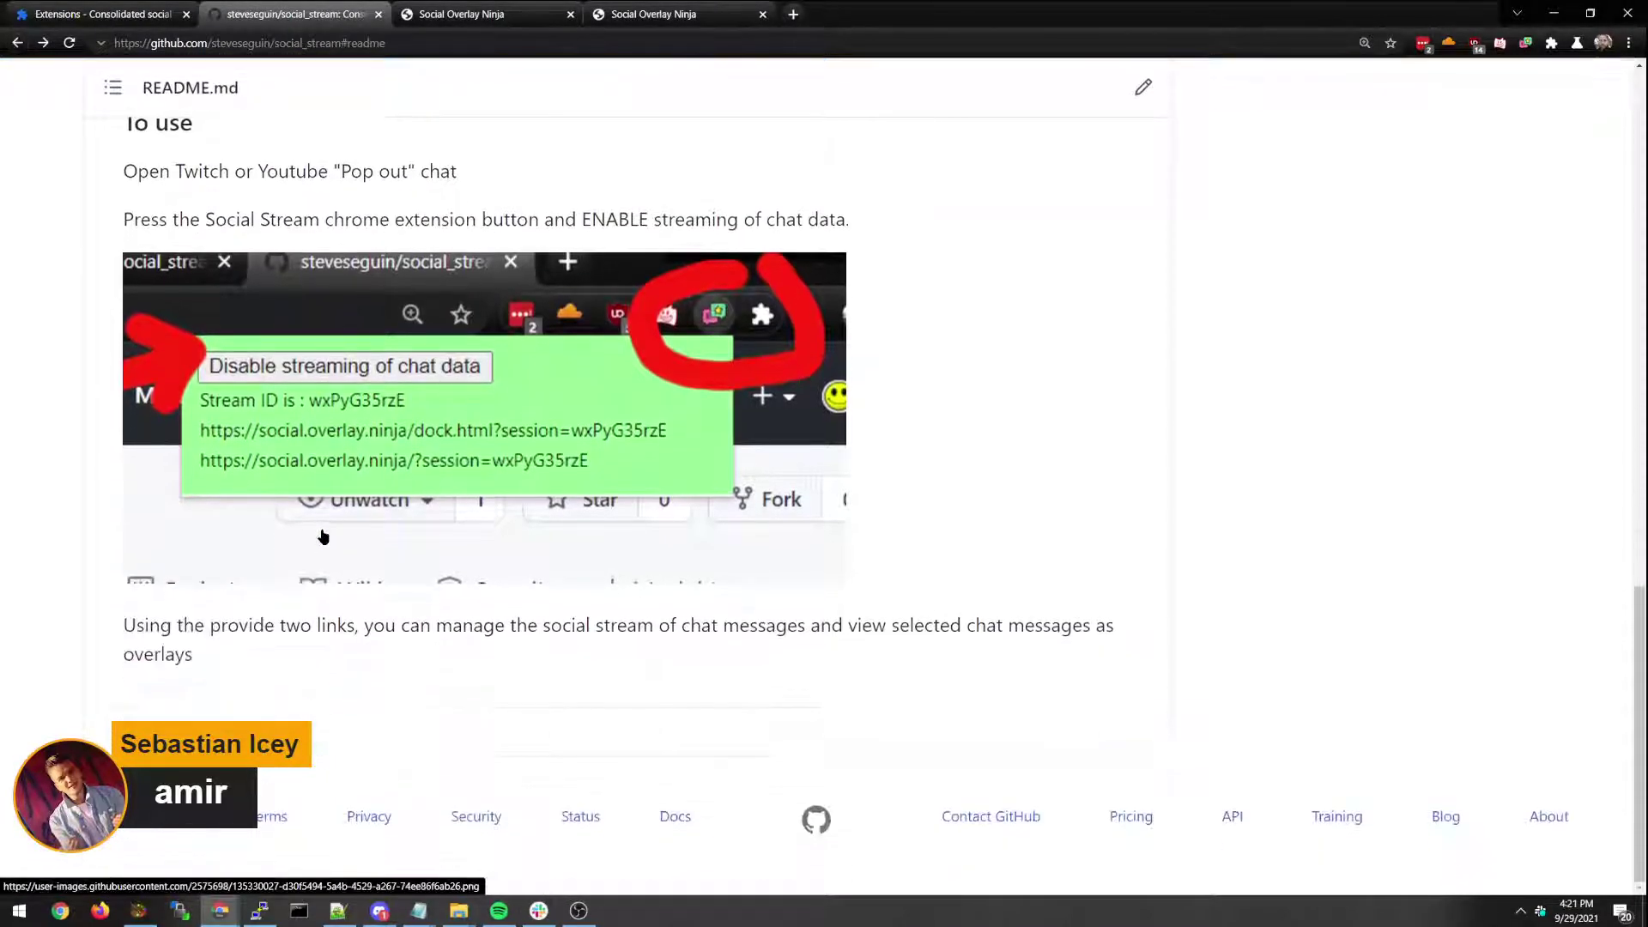
scroll(196, 347, up, 8)
scroll(195, 346, up, 5)
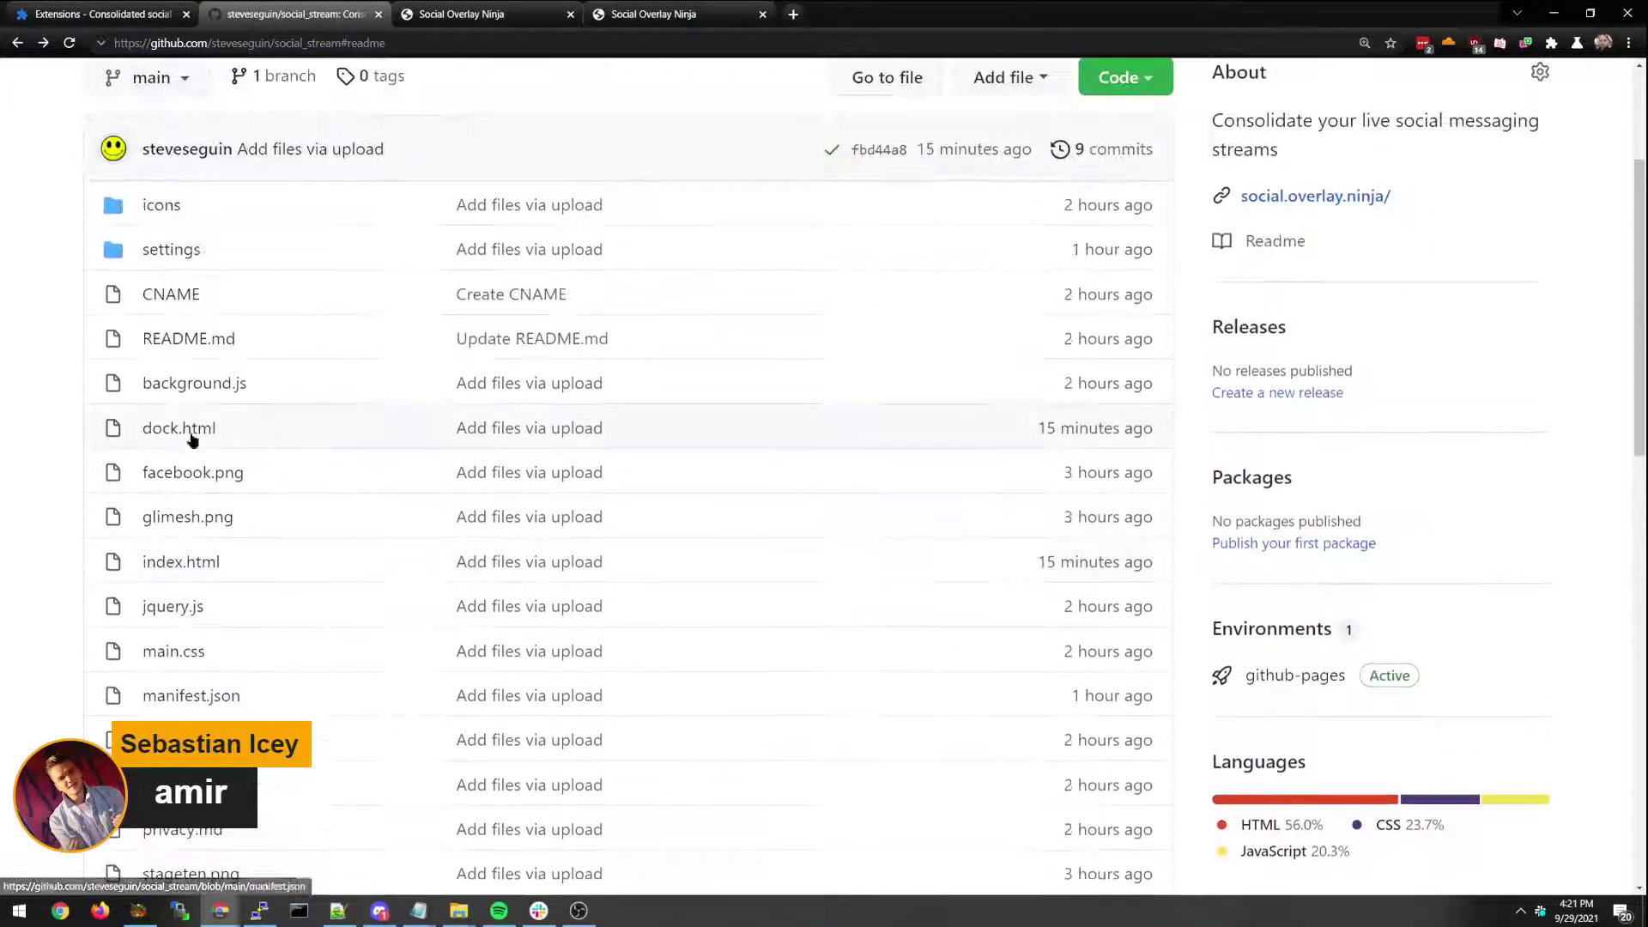
click(172, 426)
Search dock.html for '!ho' and select the !highlight check on lines 288–290.
scroll(163, 480, down, 20)
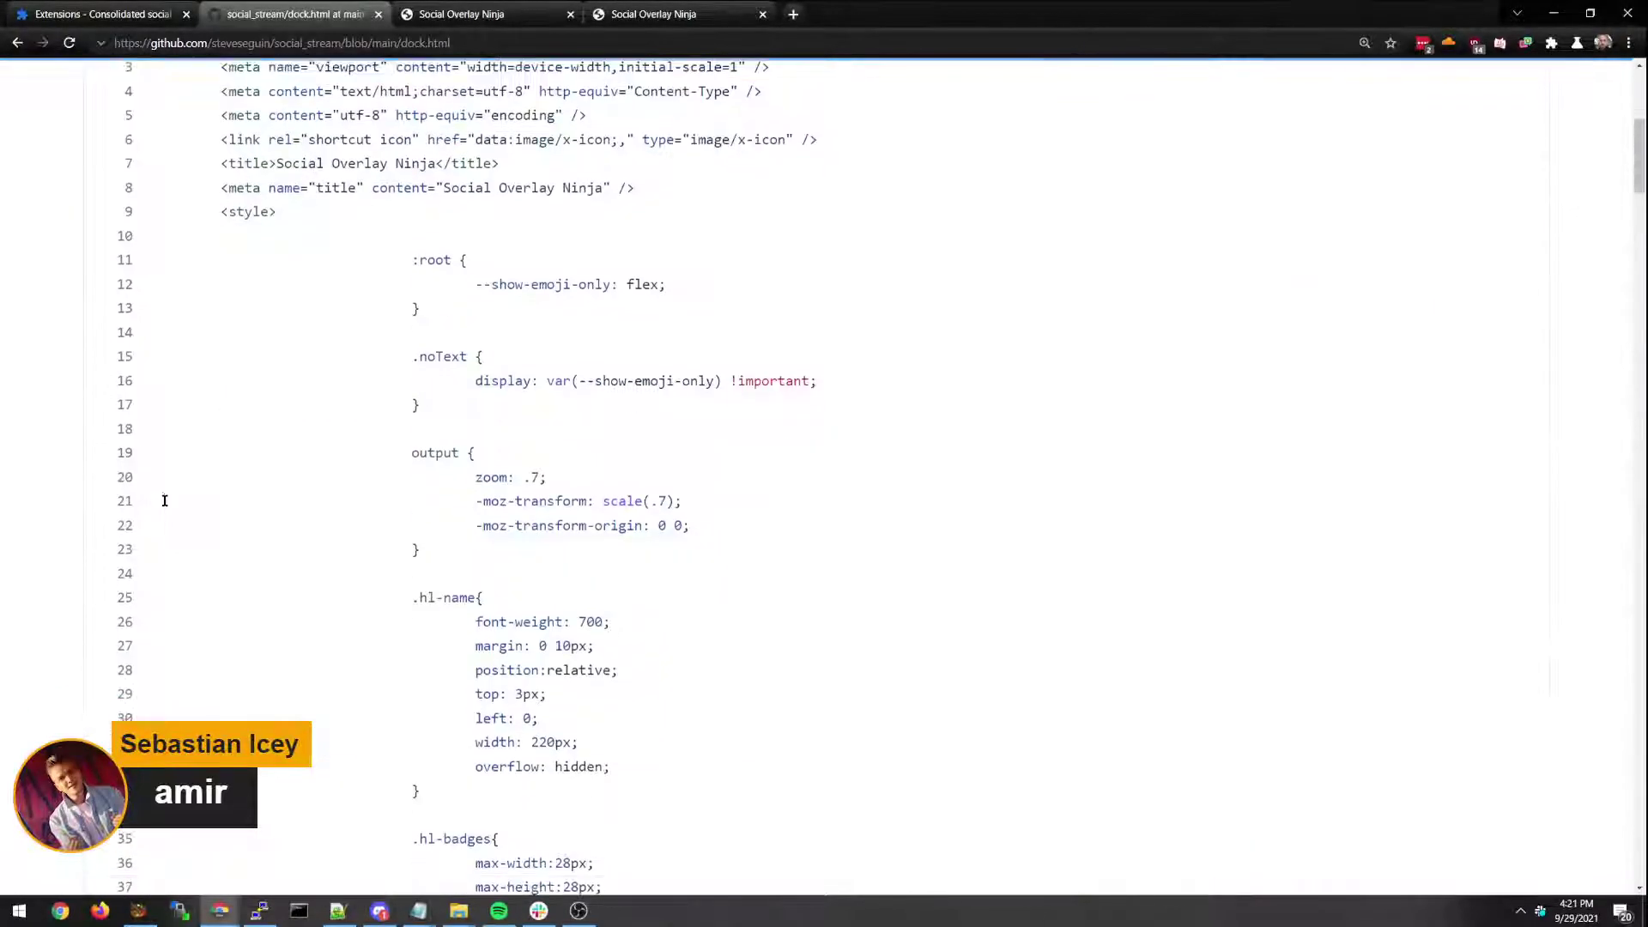
scroll(194, 499, down, 20)
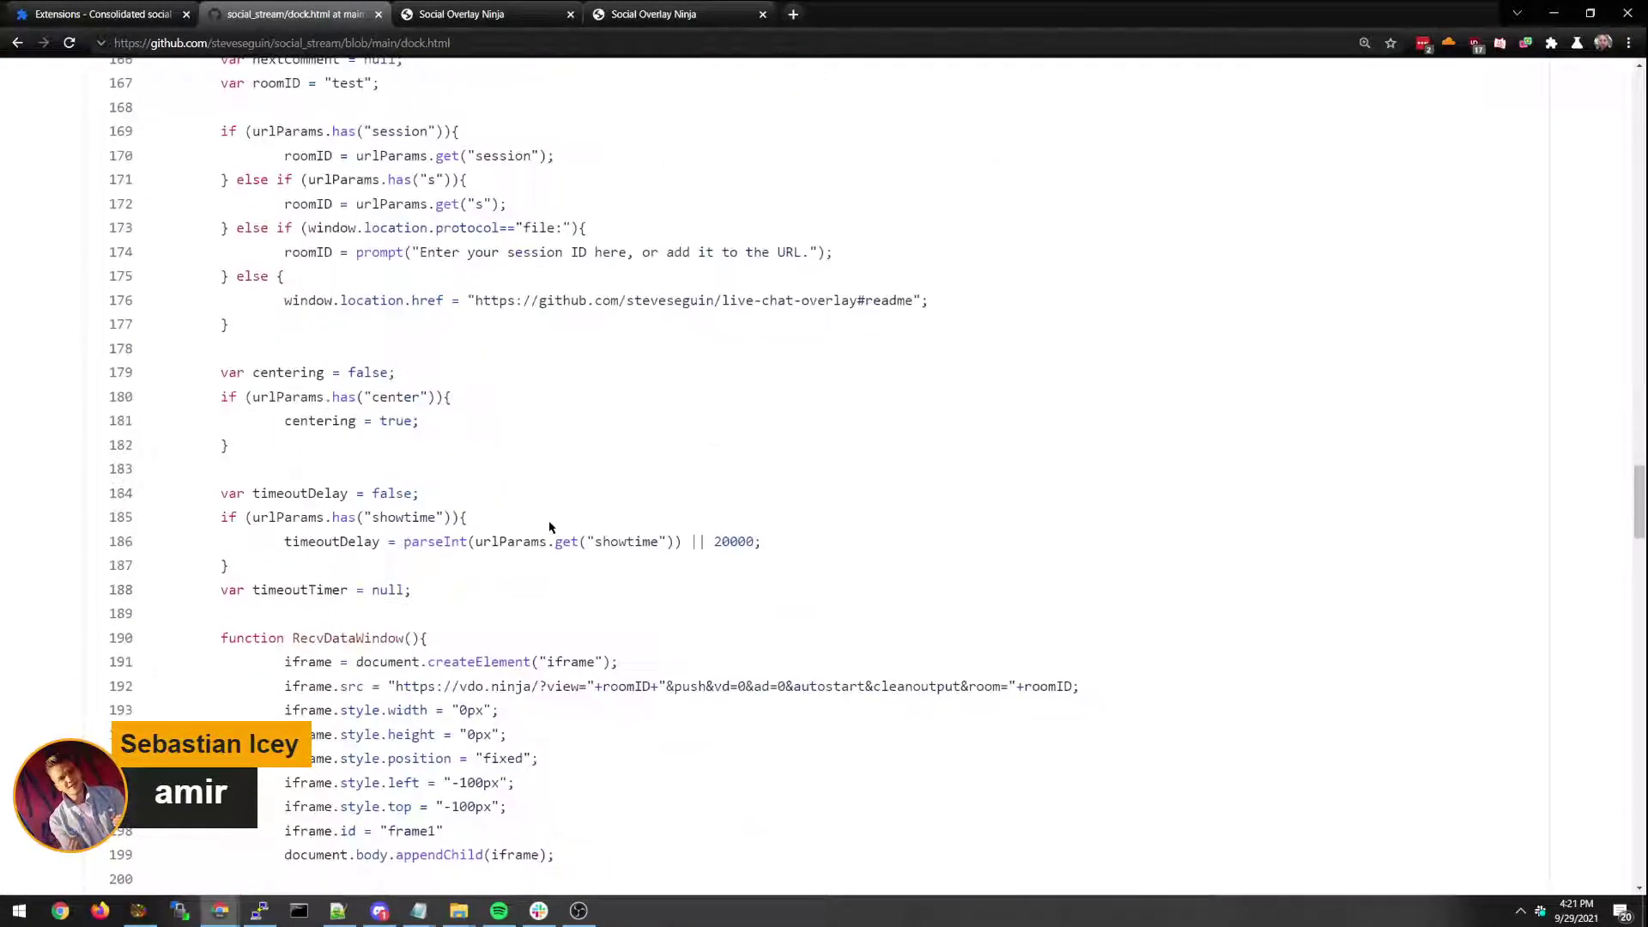
scroll(544, 524, down, 5)
key(ctrl+minus)
key(ctrl+minus)
key(ctrl+minus)
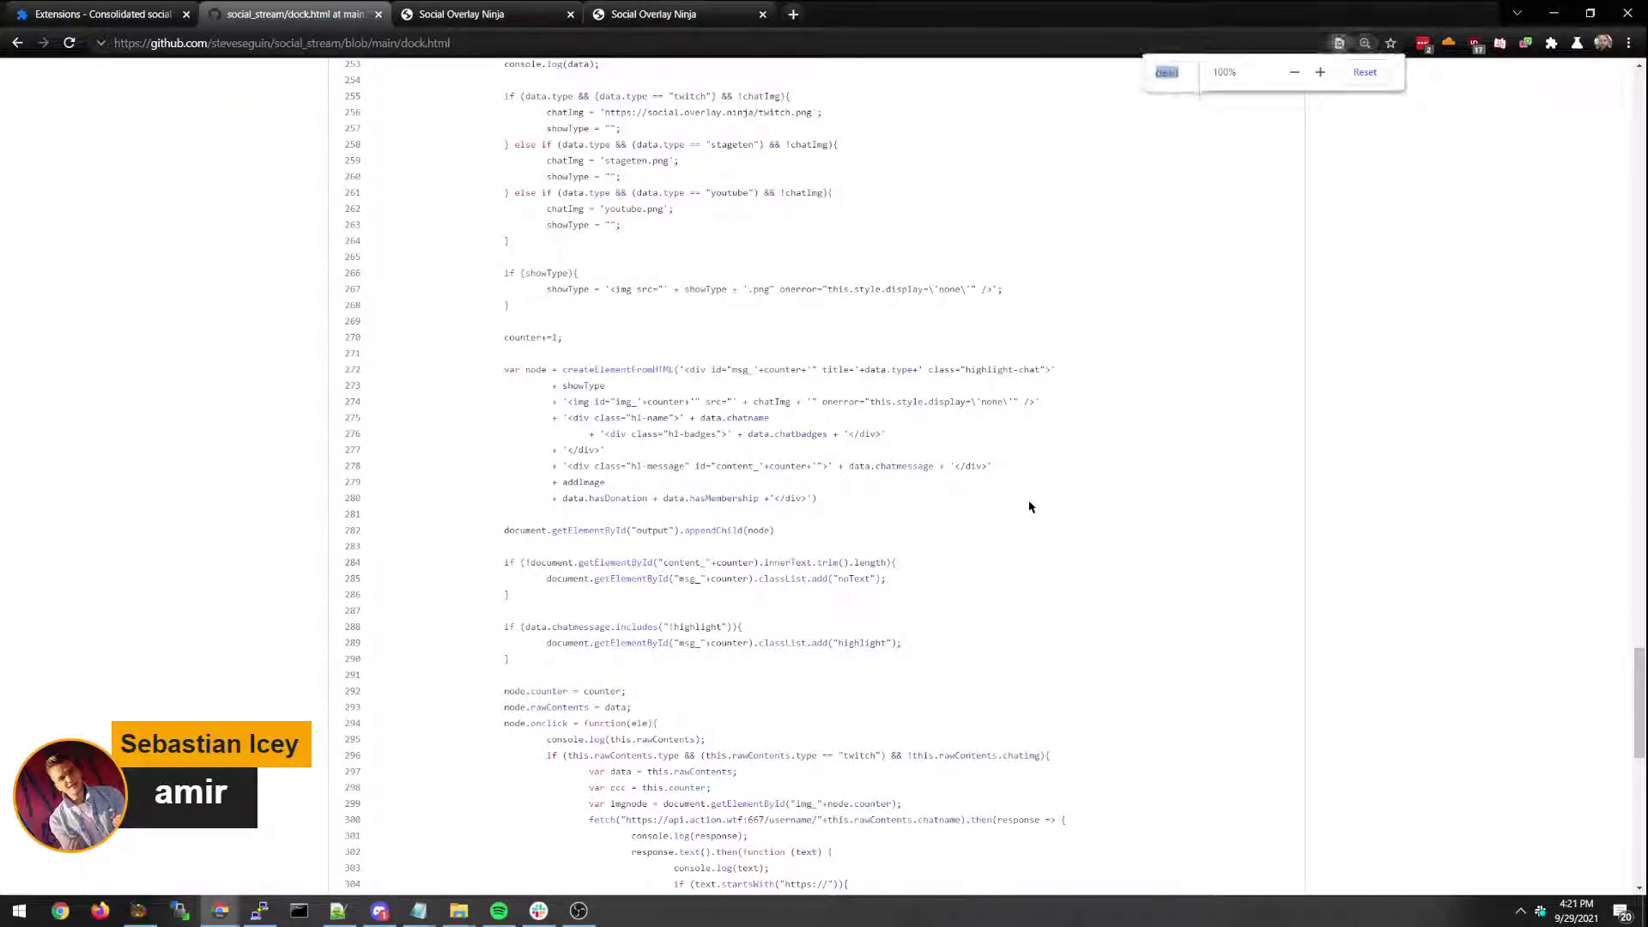
text(!ho)
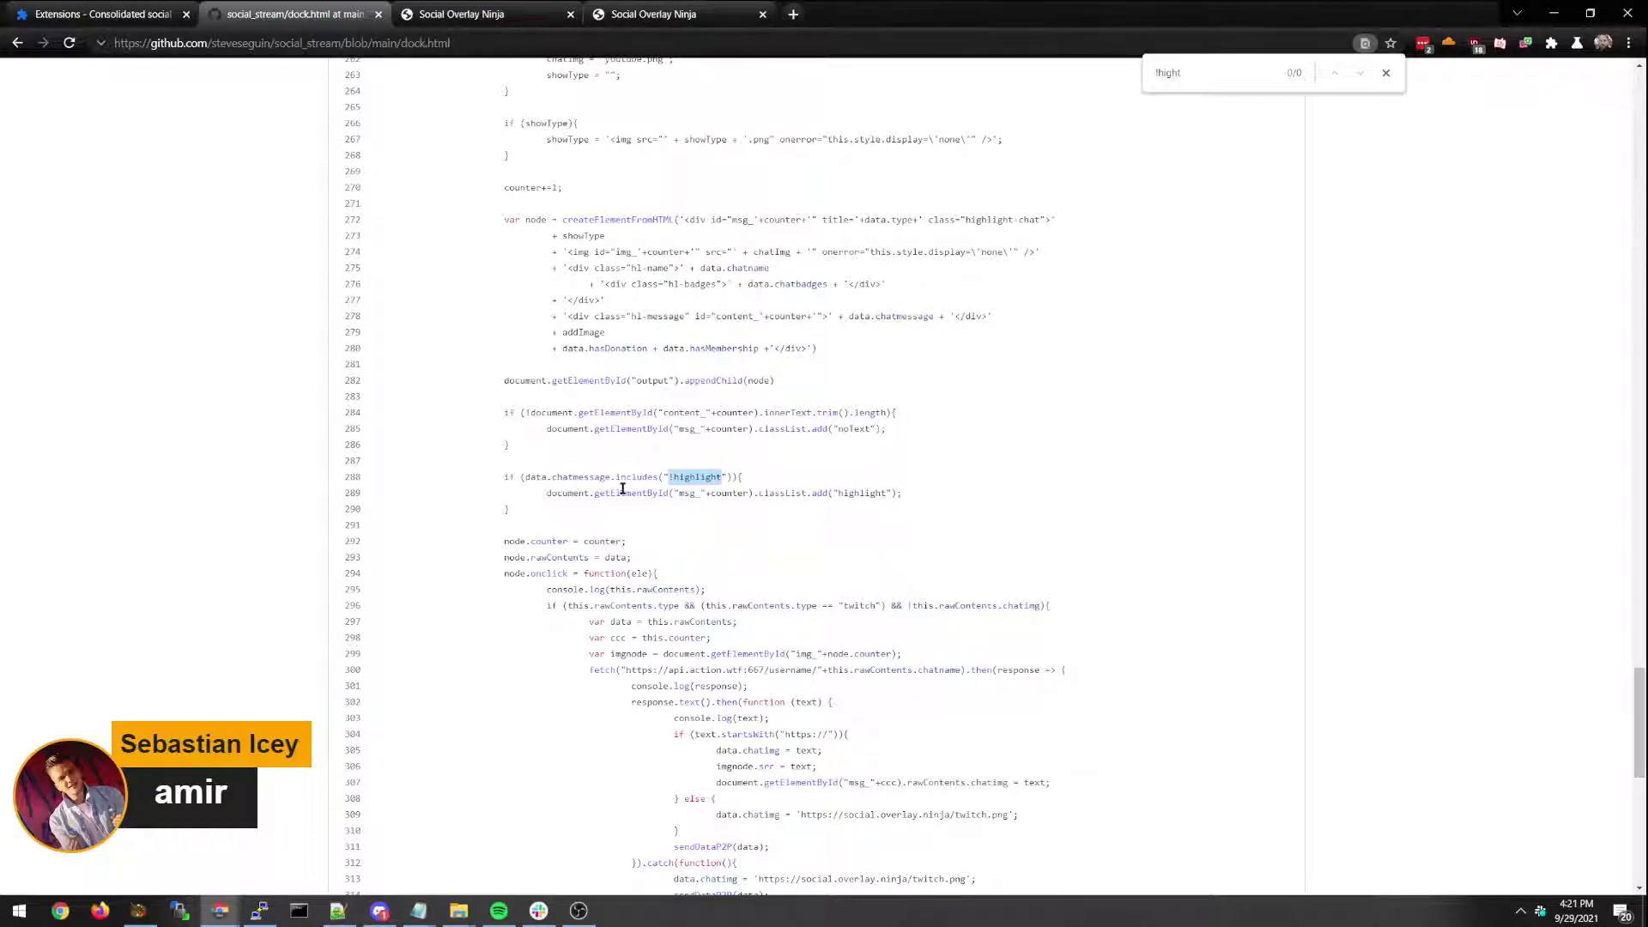
drag(507, 476, 537, 507)
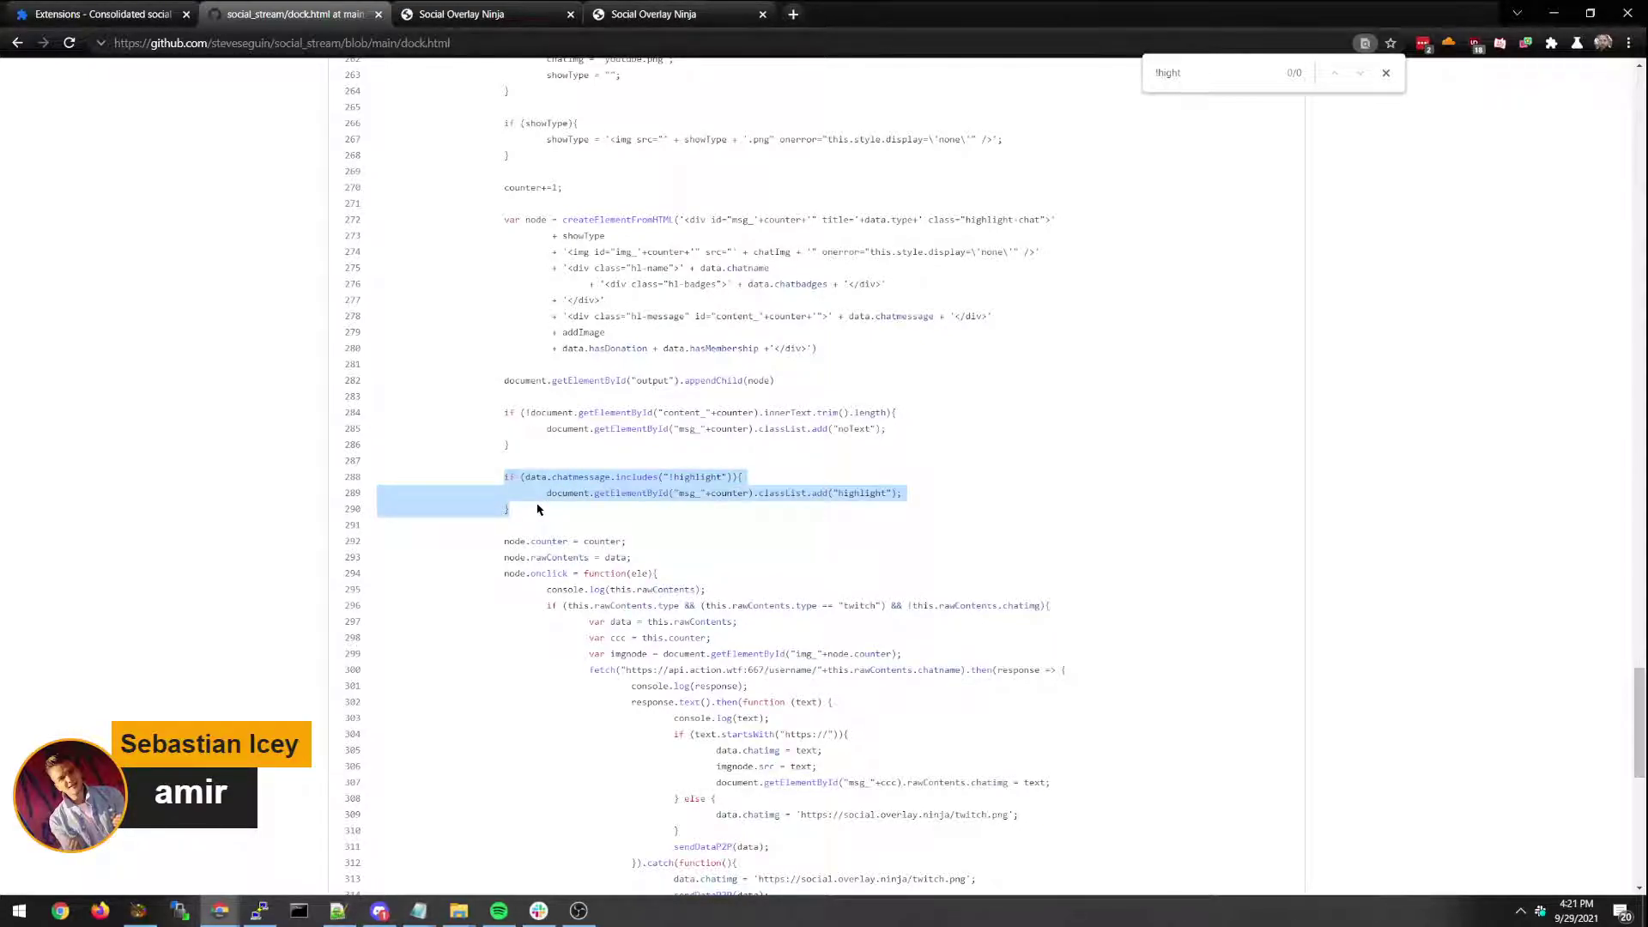
scroll(527, 481, up, 20)
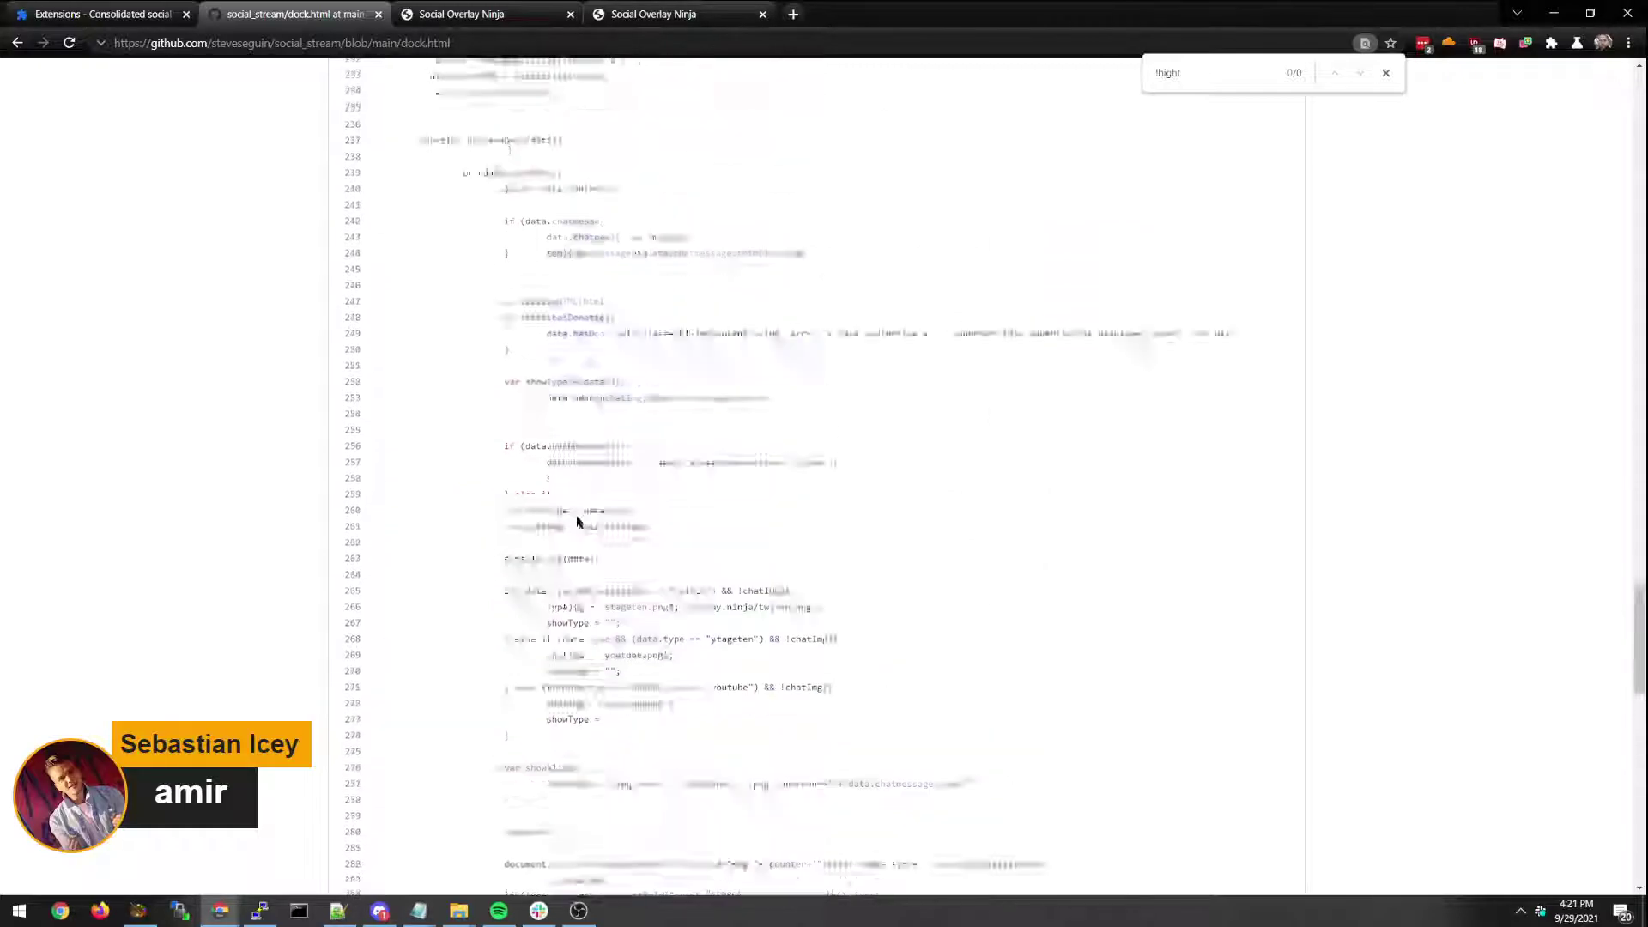
Feature one chat message from the dock tab, then replace it with another message.
click(507, 14)
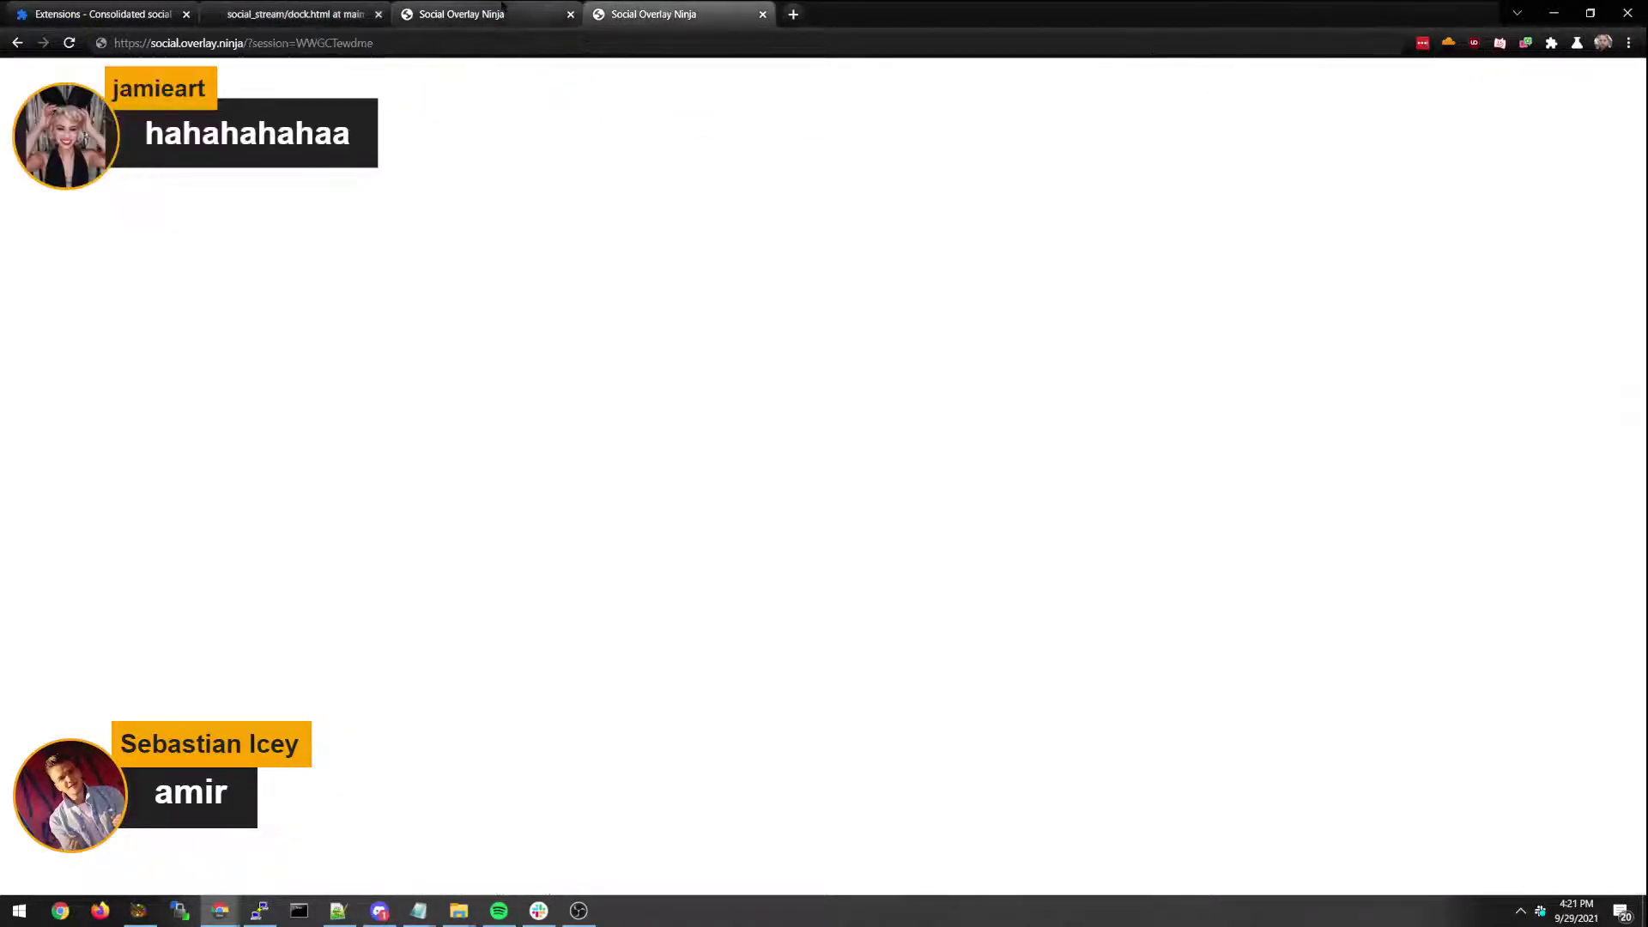
click(223, 361)
click(288, 738)
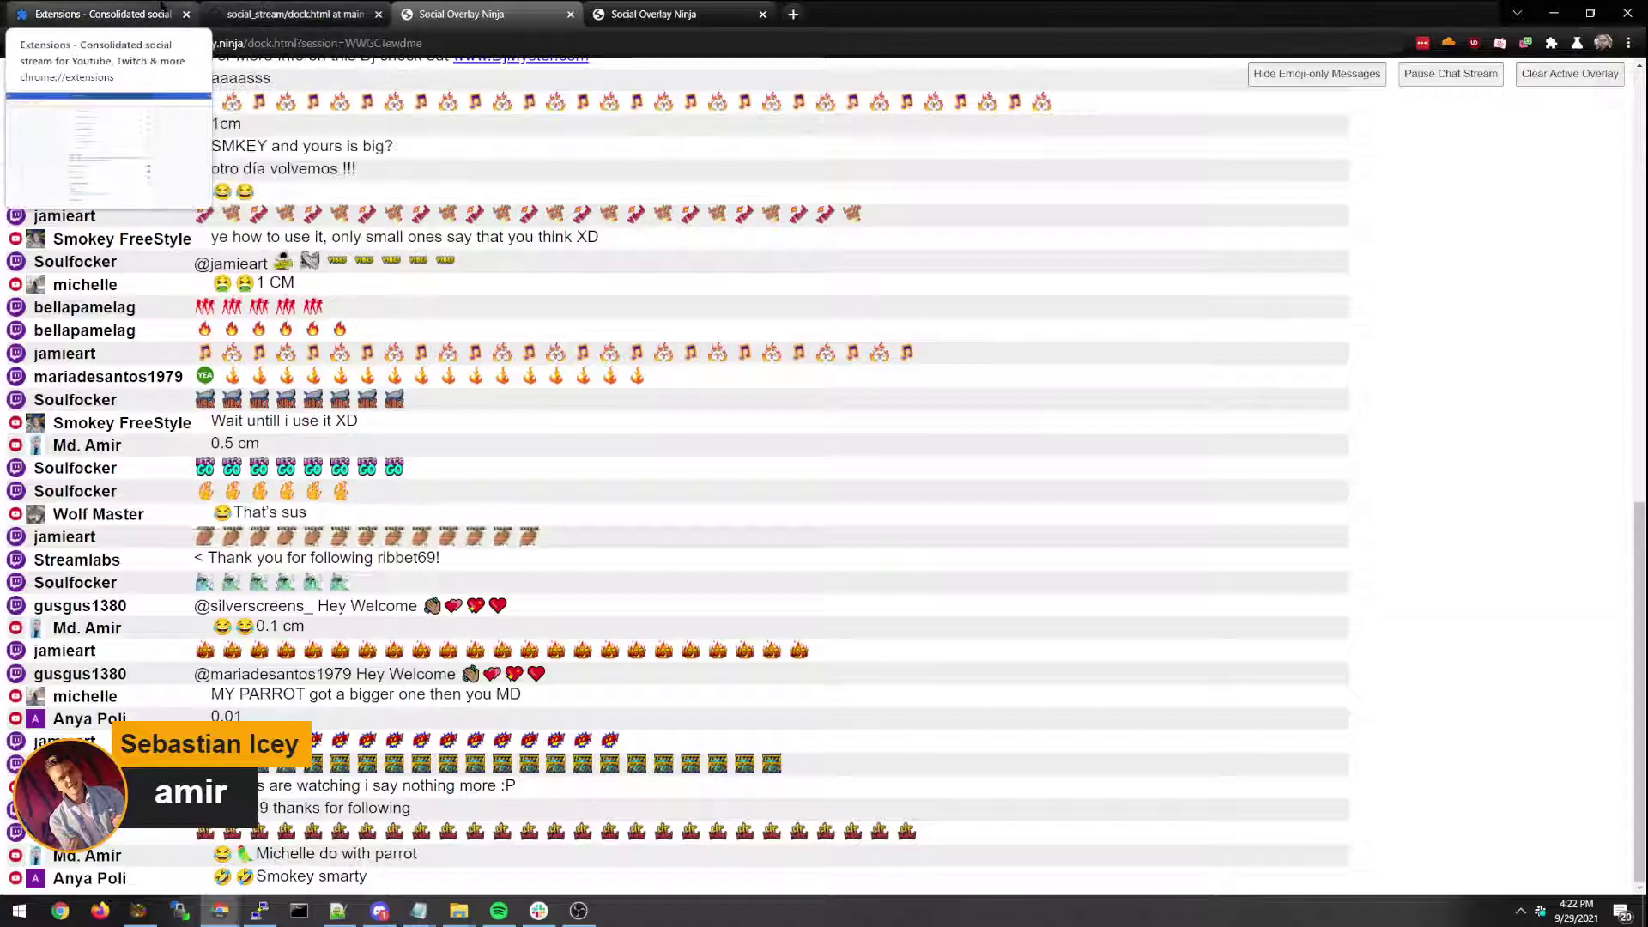
Return Chrome to the Extensions tab and bring OBS Studio with its live chat dock forward.
click(256, 11)
click(153, 10)
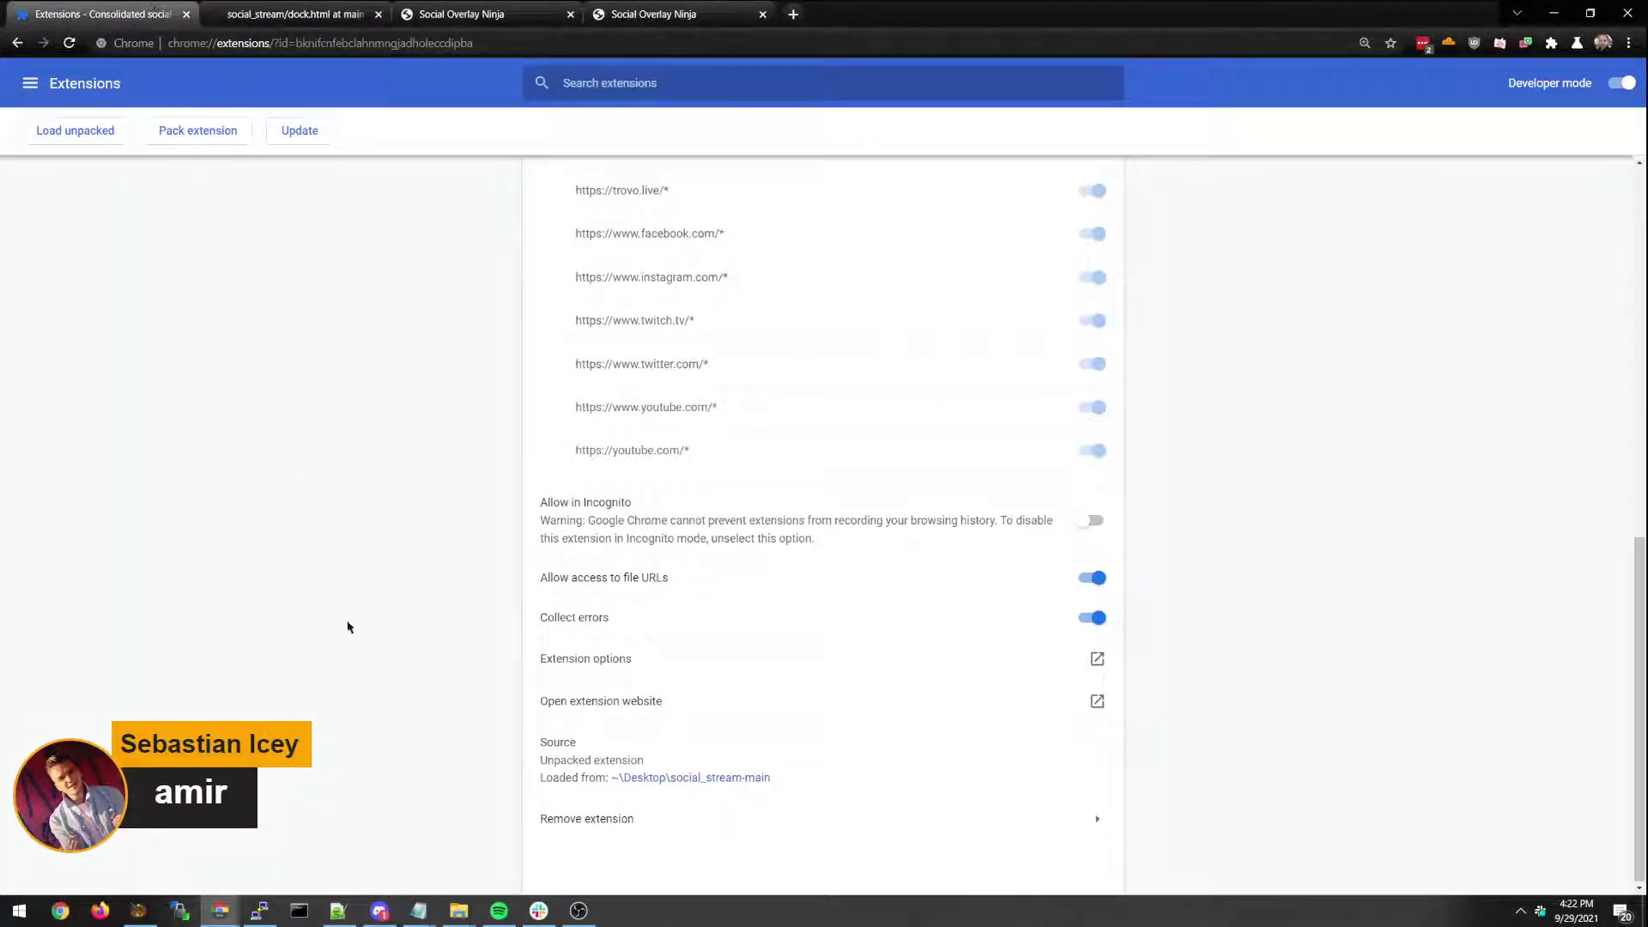
click(579, 910)
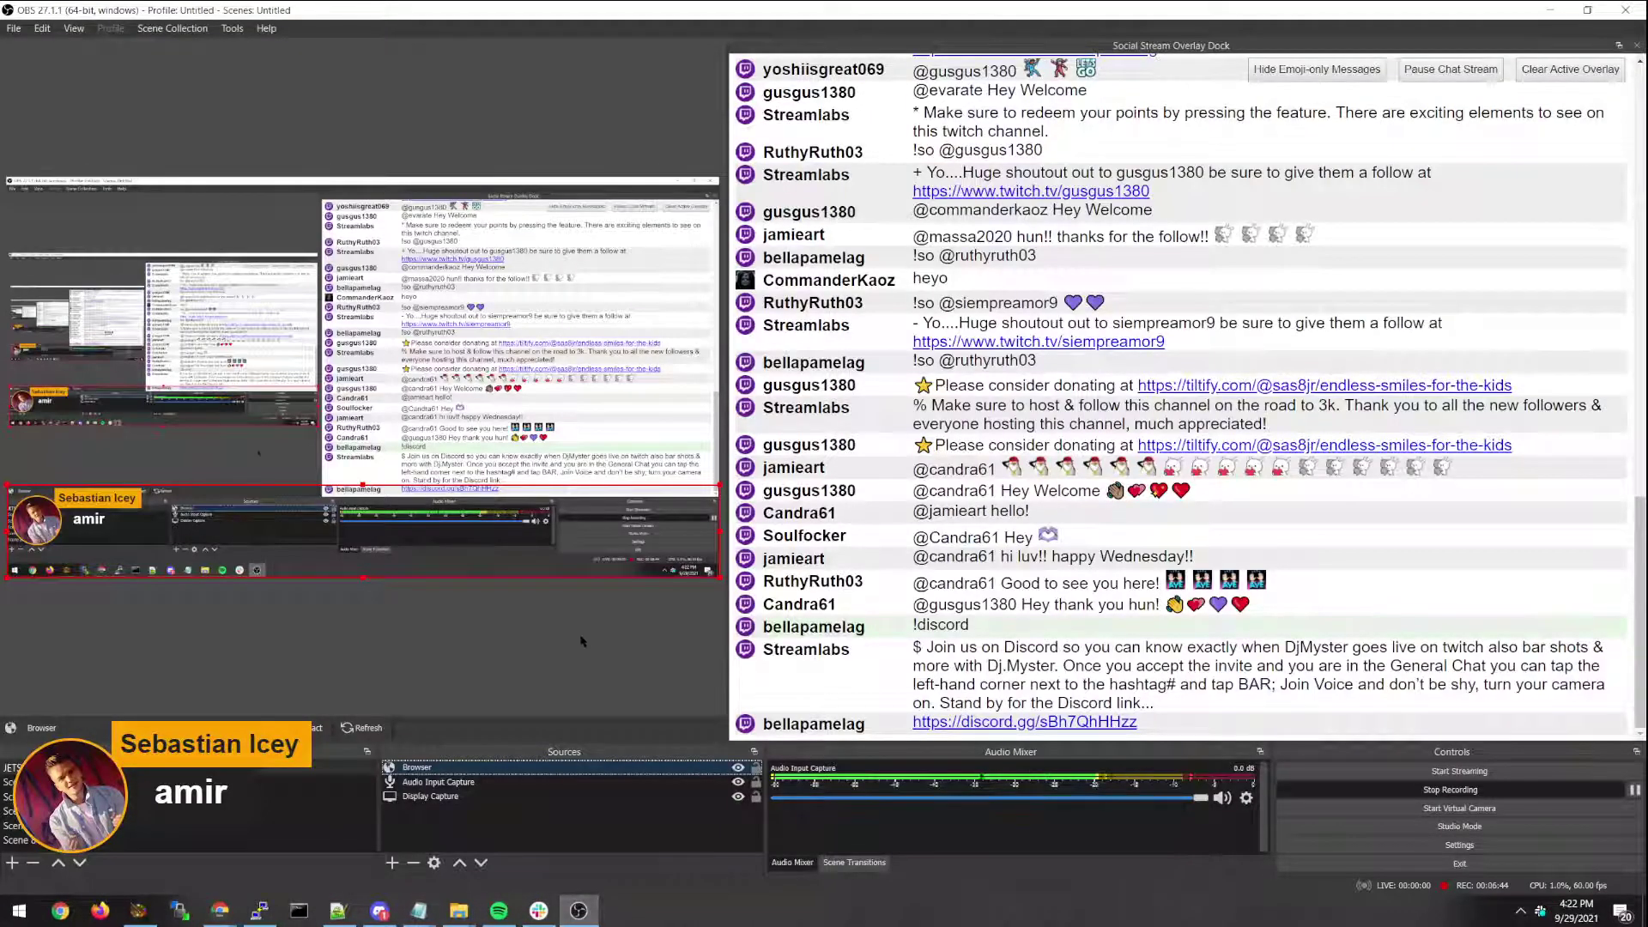